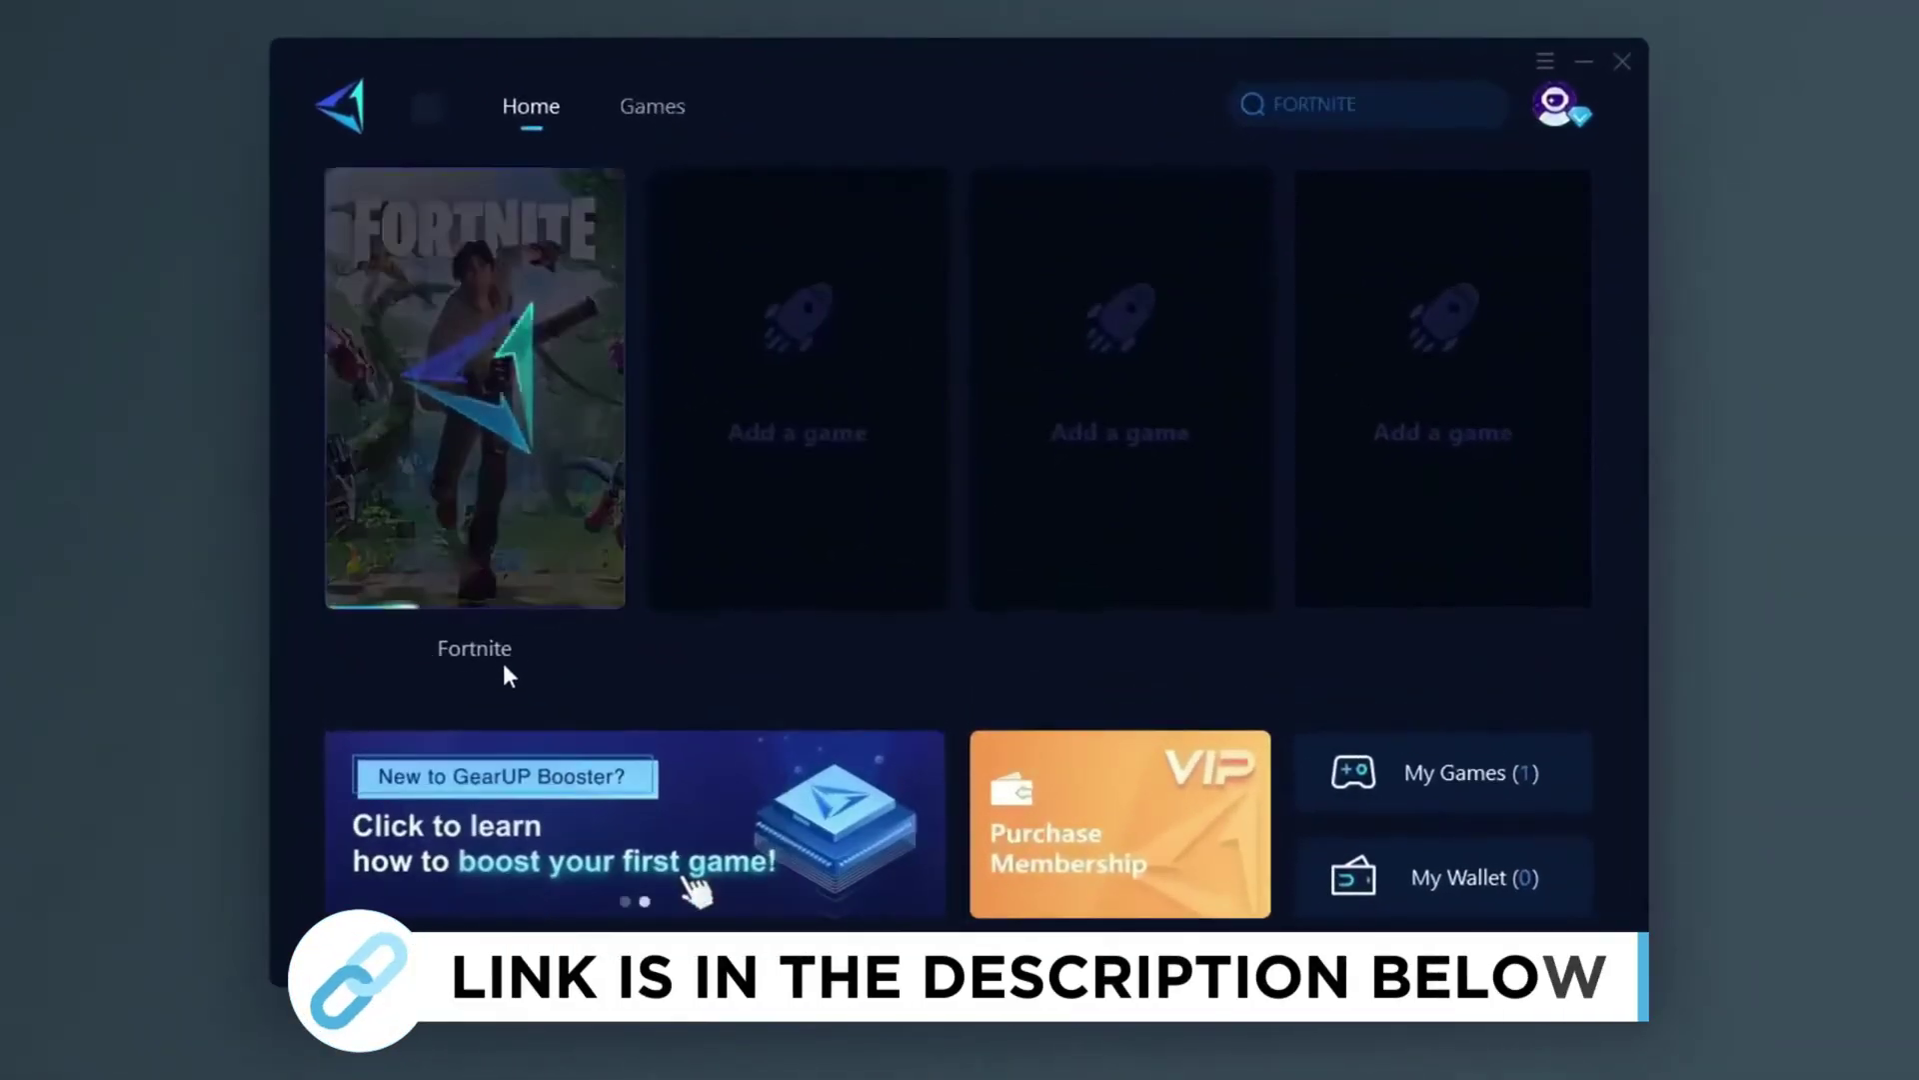
Start boosting Fortnite in GearUP Booster, then follow the GearUP Booster link in the description.
left_click(465, 672)
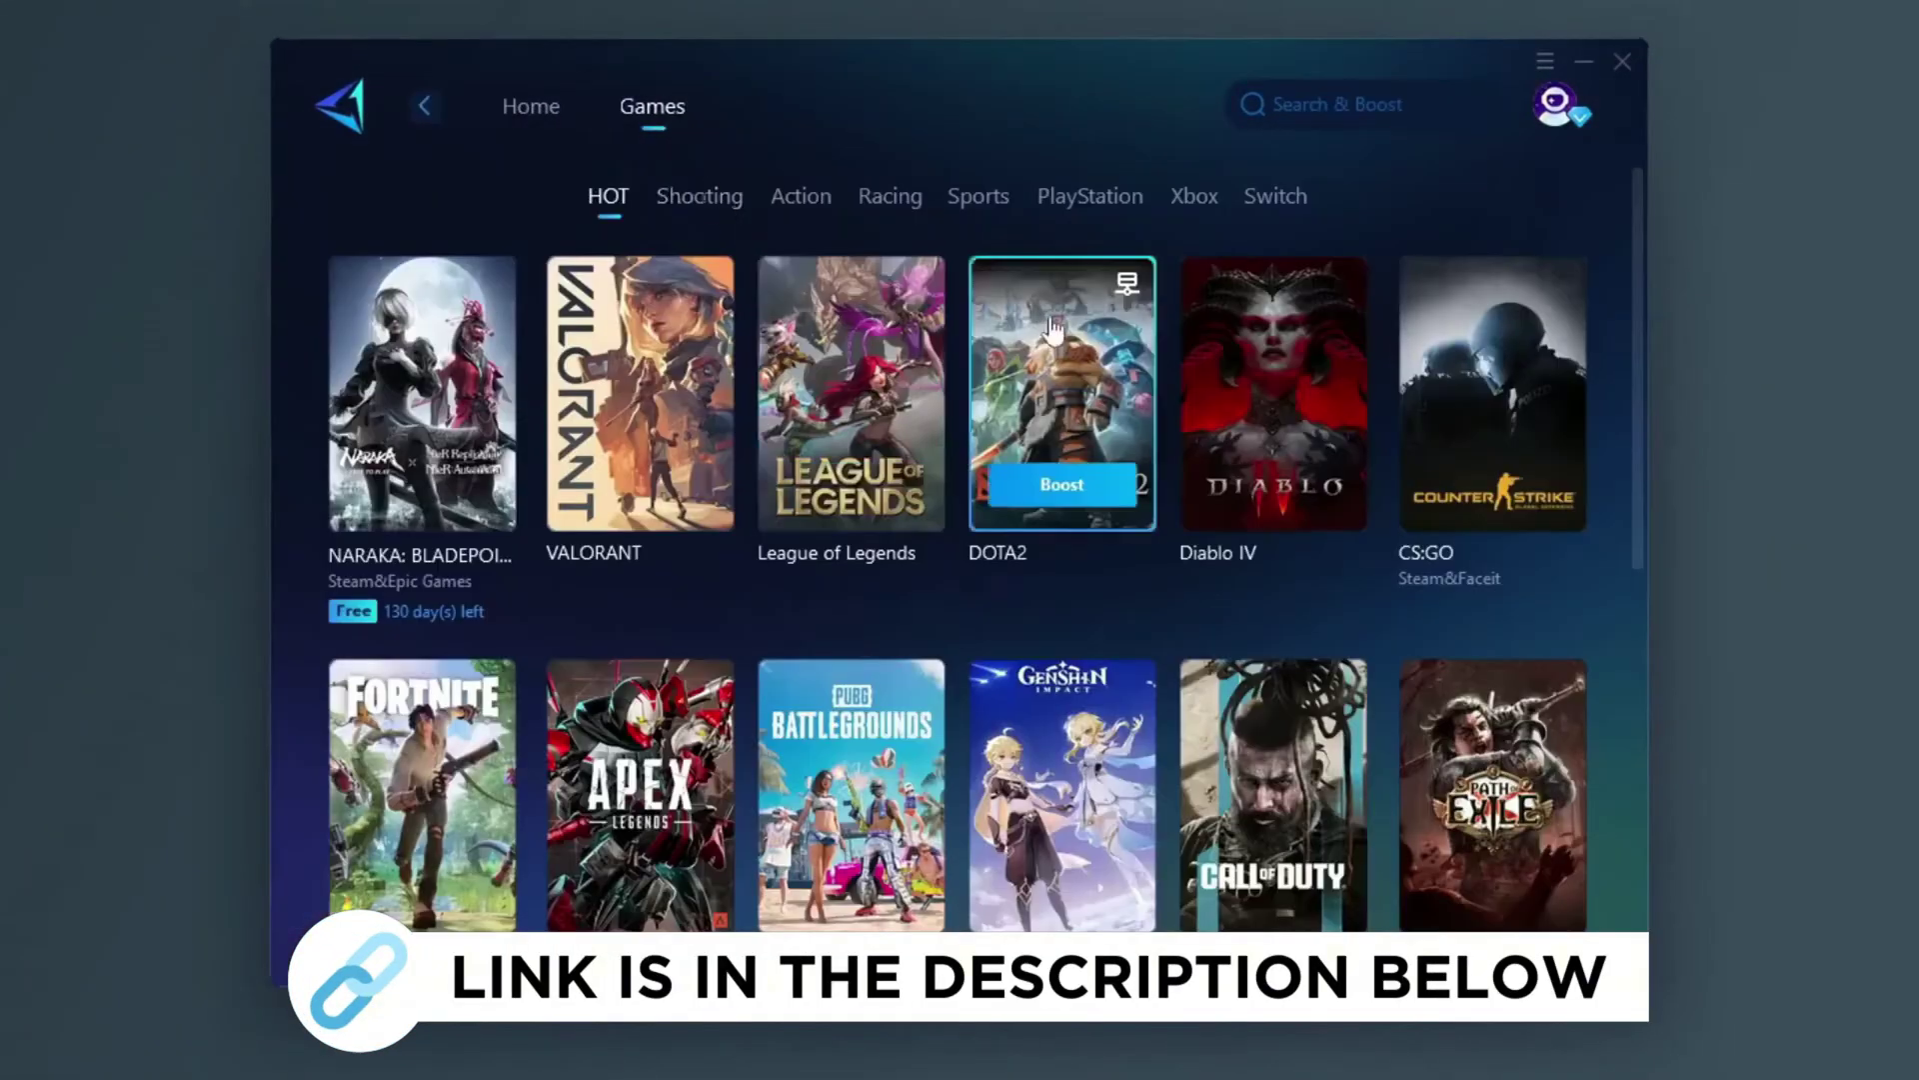
scroll(1053, 400, "down", 2)
scroll(938, 415, "down", 4)
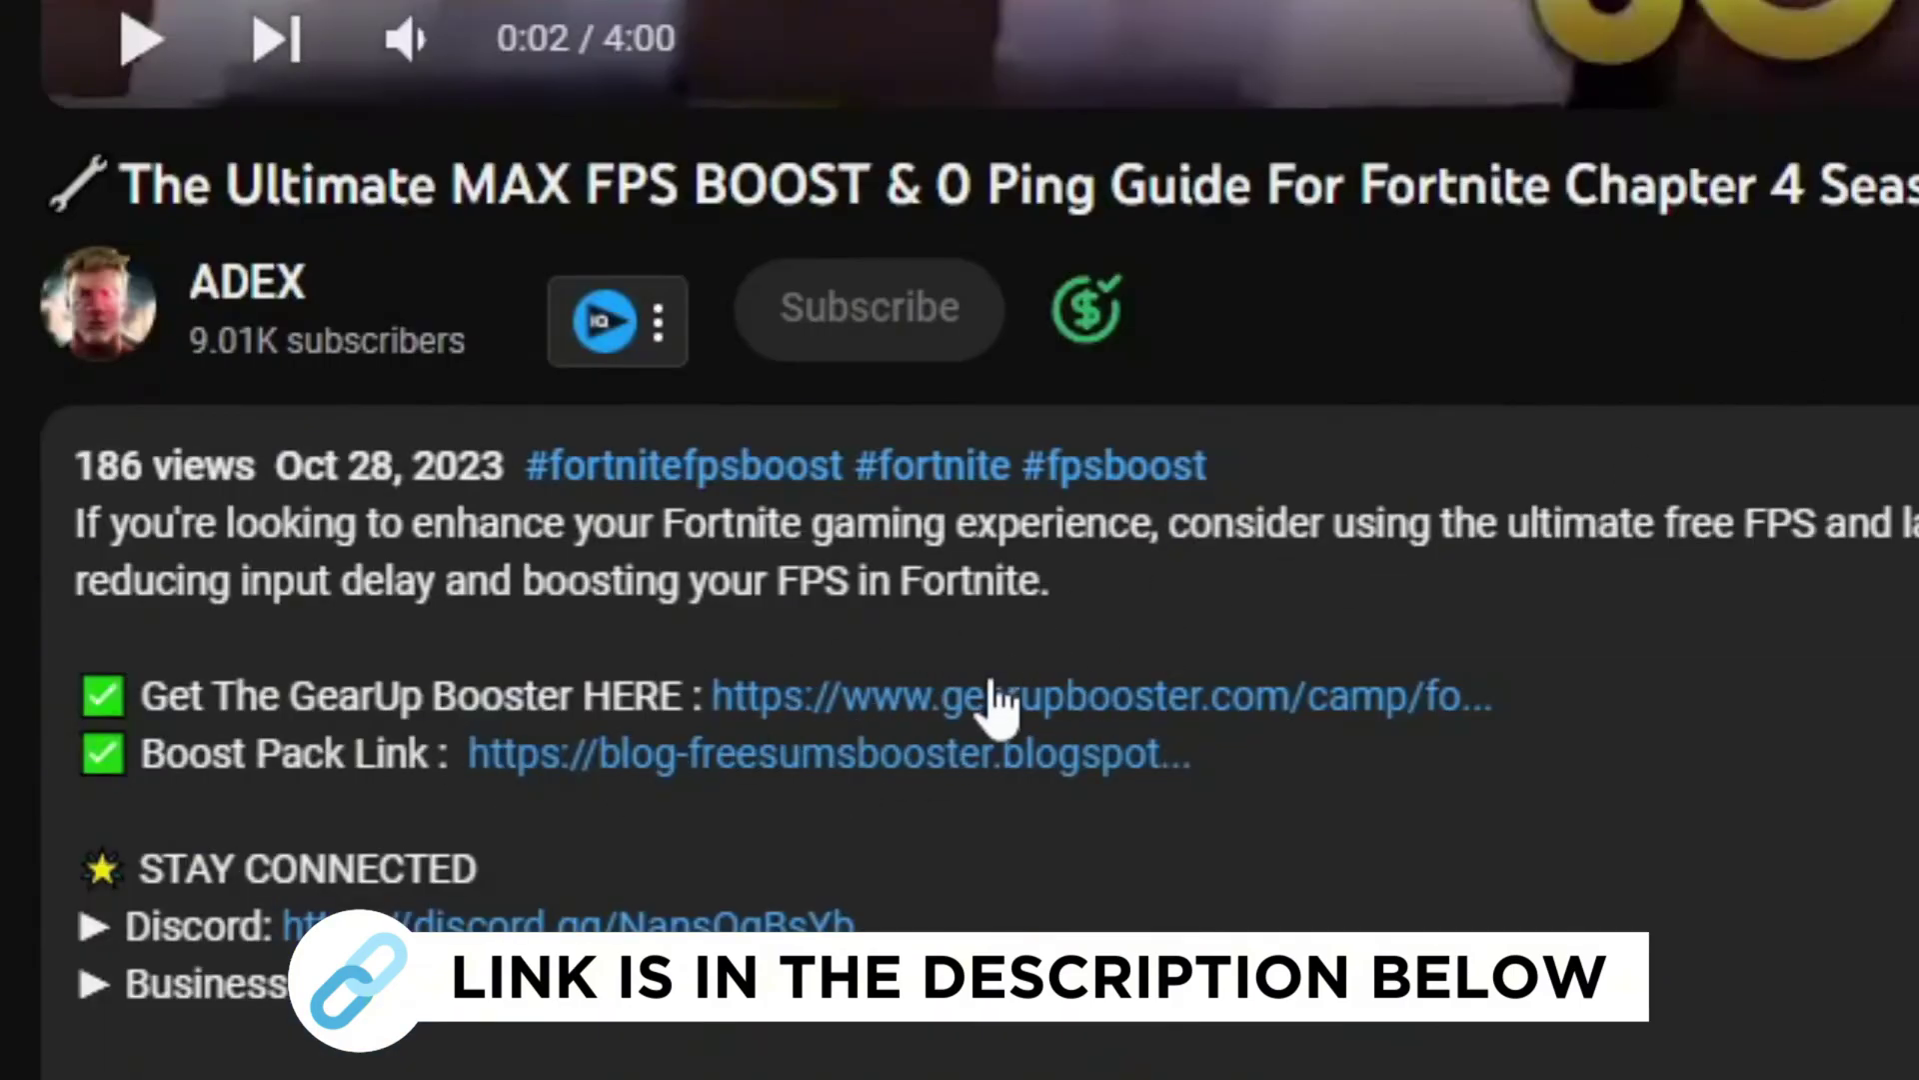
left_click(986, 699)
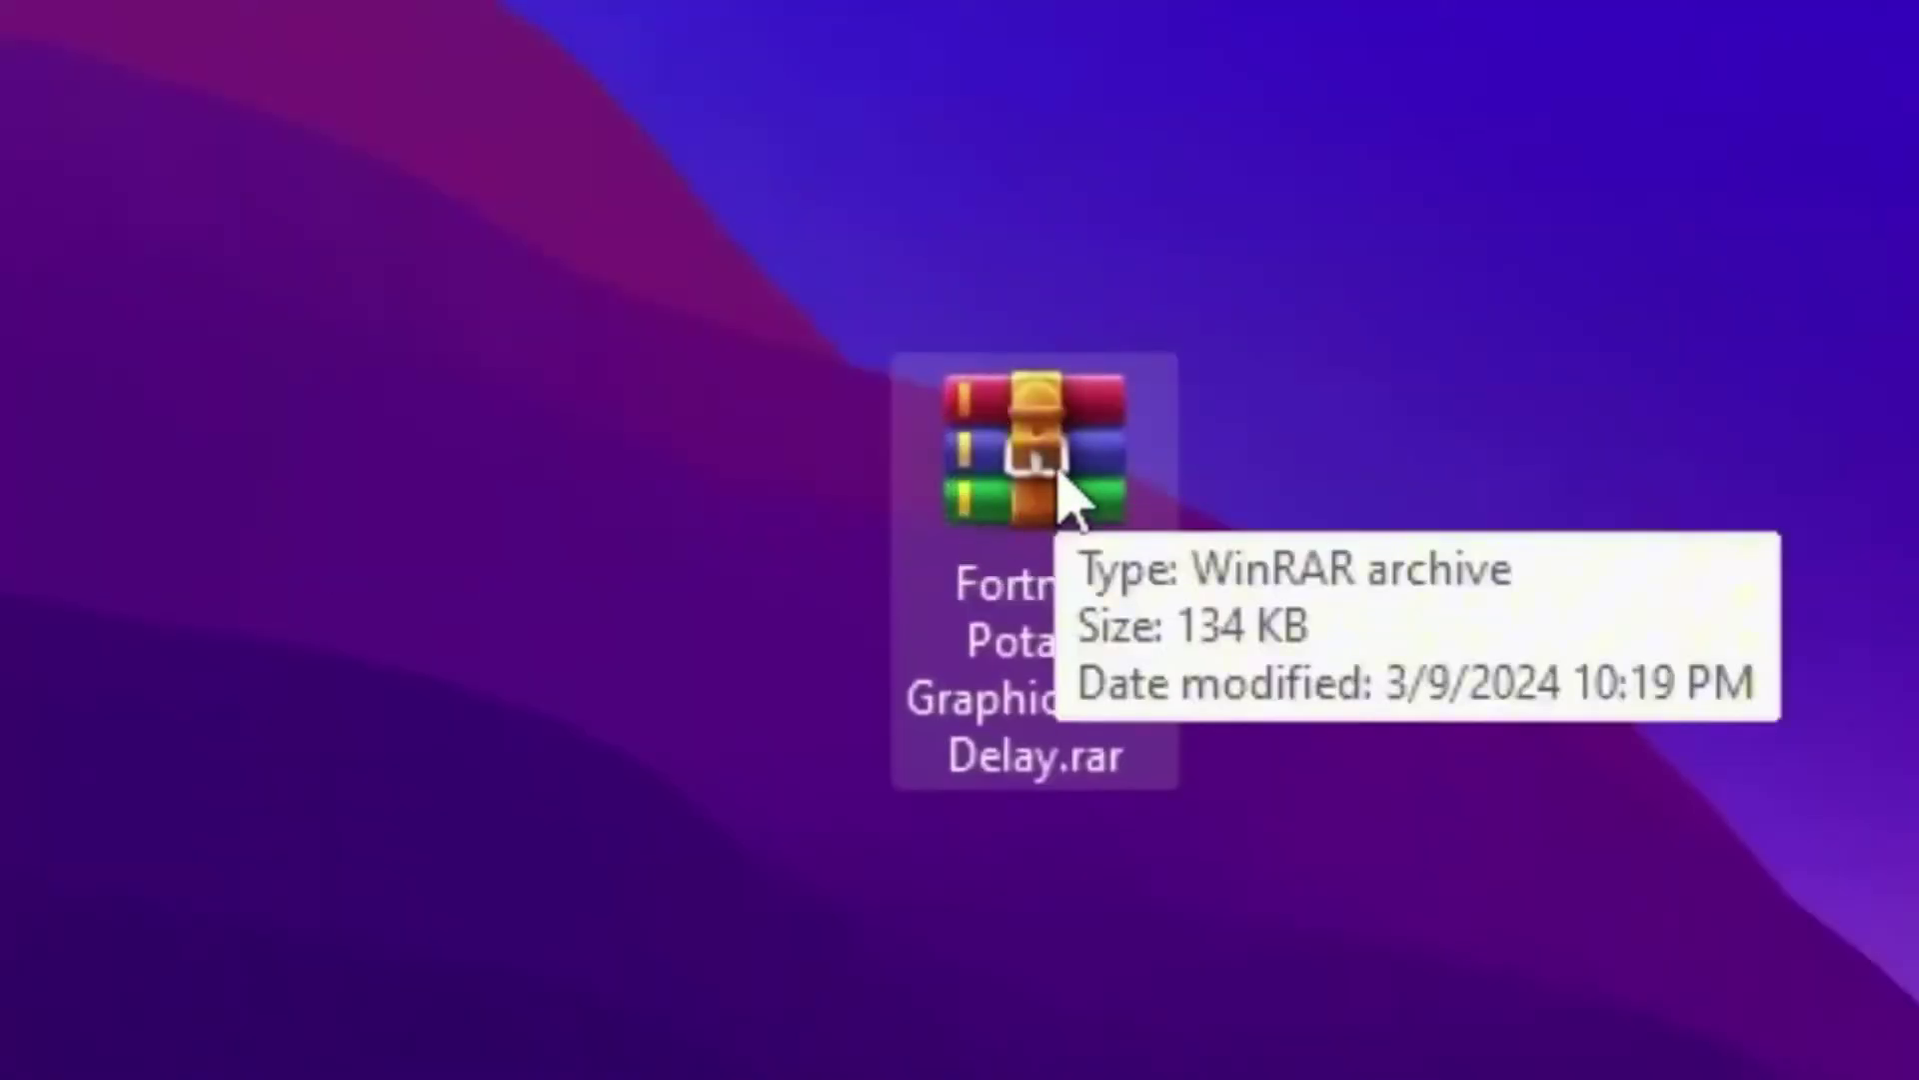
Drag the AMD and INTEL and NVIDIA folders from the Fortnite Potato Graphics archive to the desktop, replacing existing files.
double_click(1063, 482)
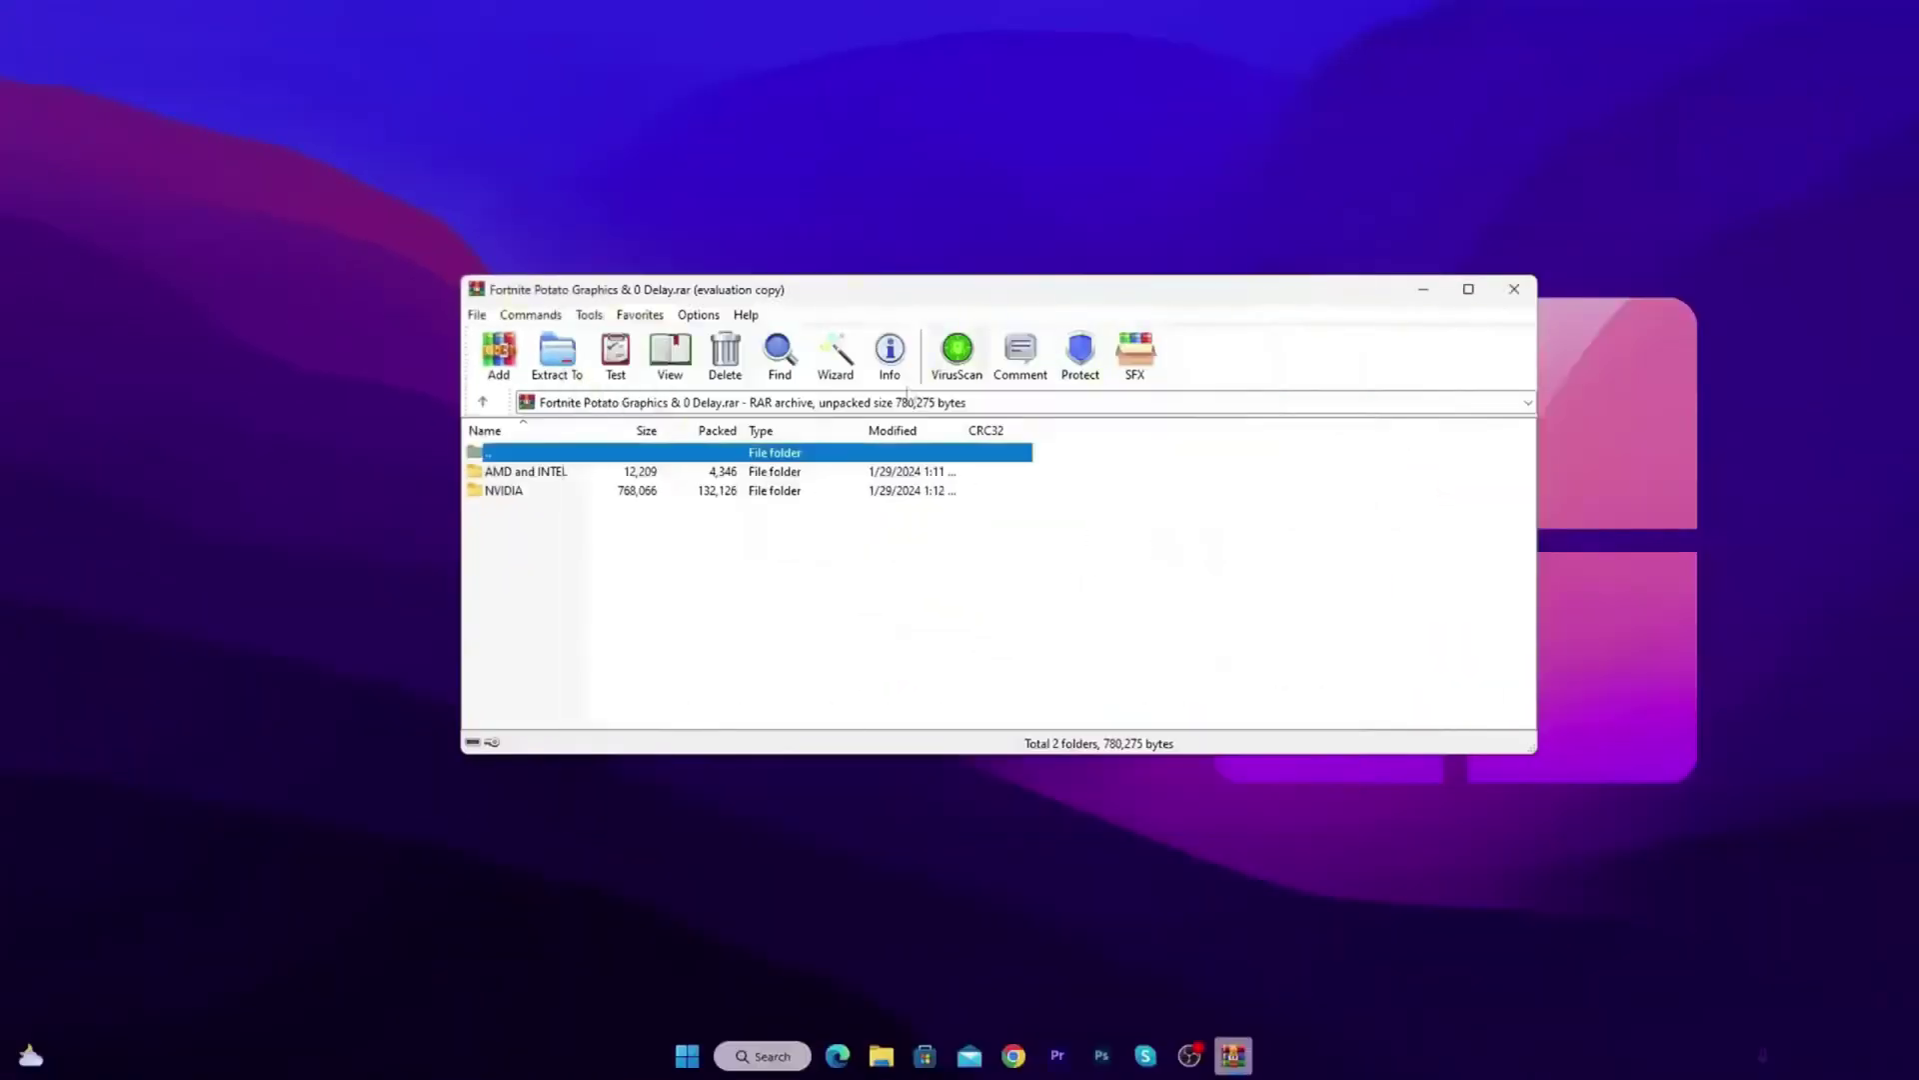
left_click_drag(631, 300, 891, 282)
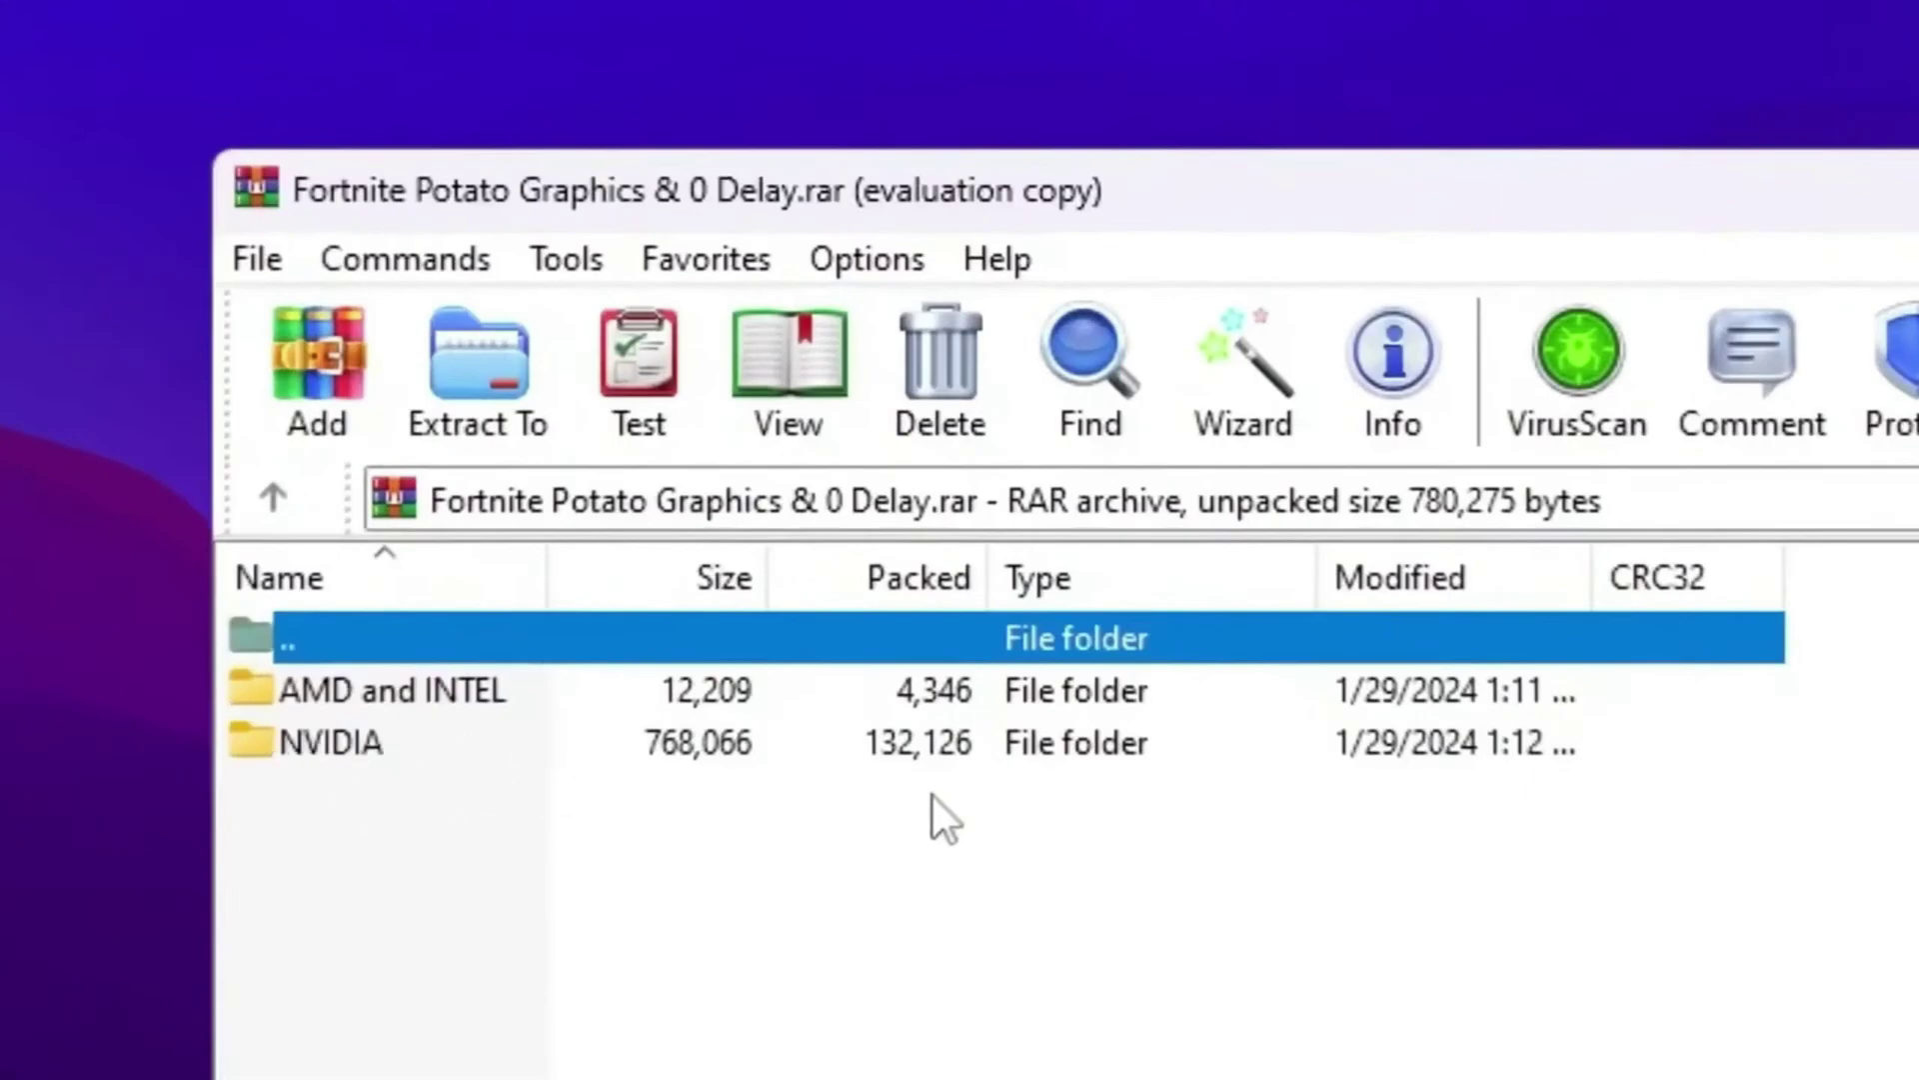
left_click_drag(470, 806, 344, 692)
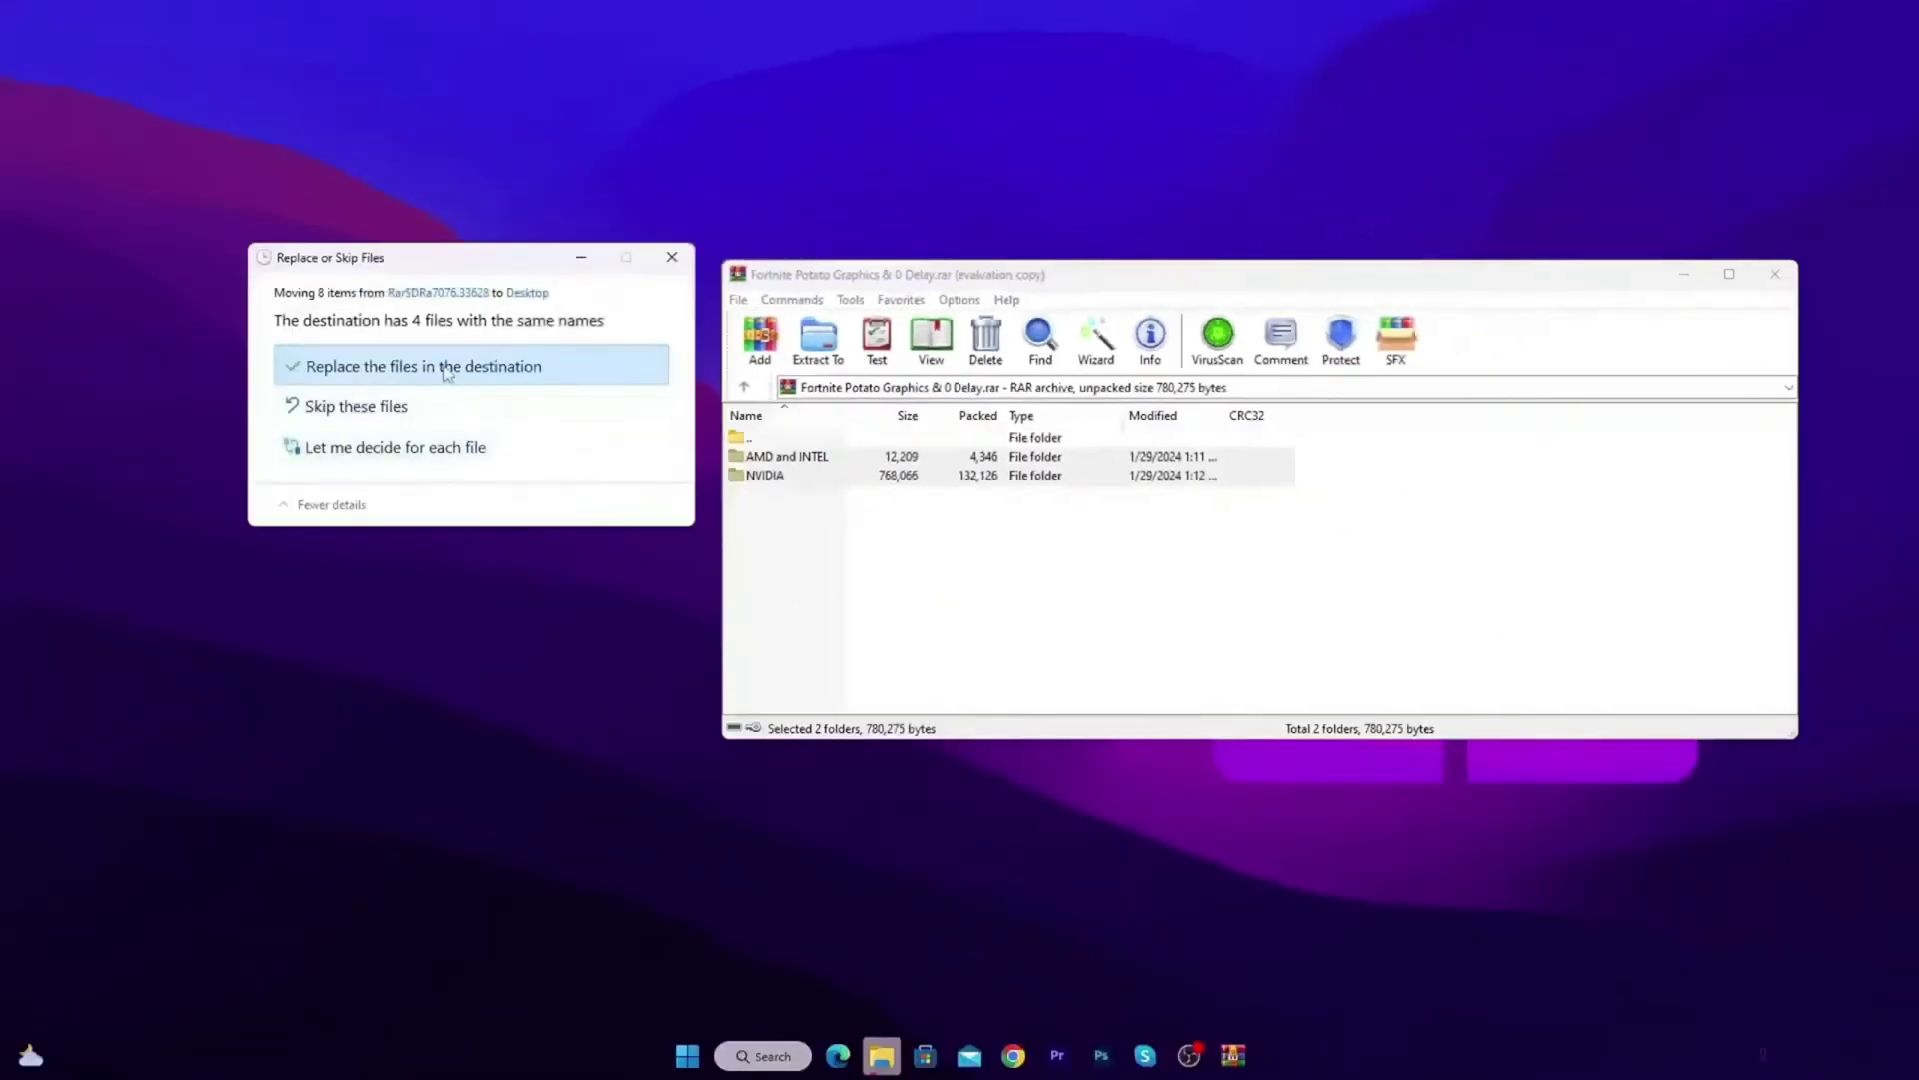
left_click(470, 363)
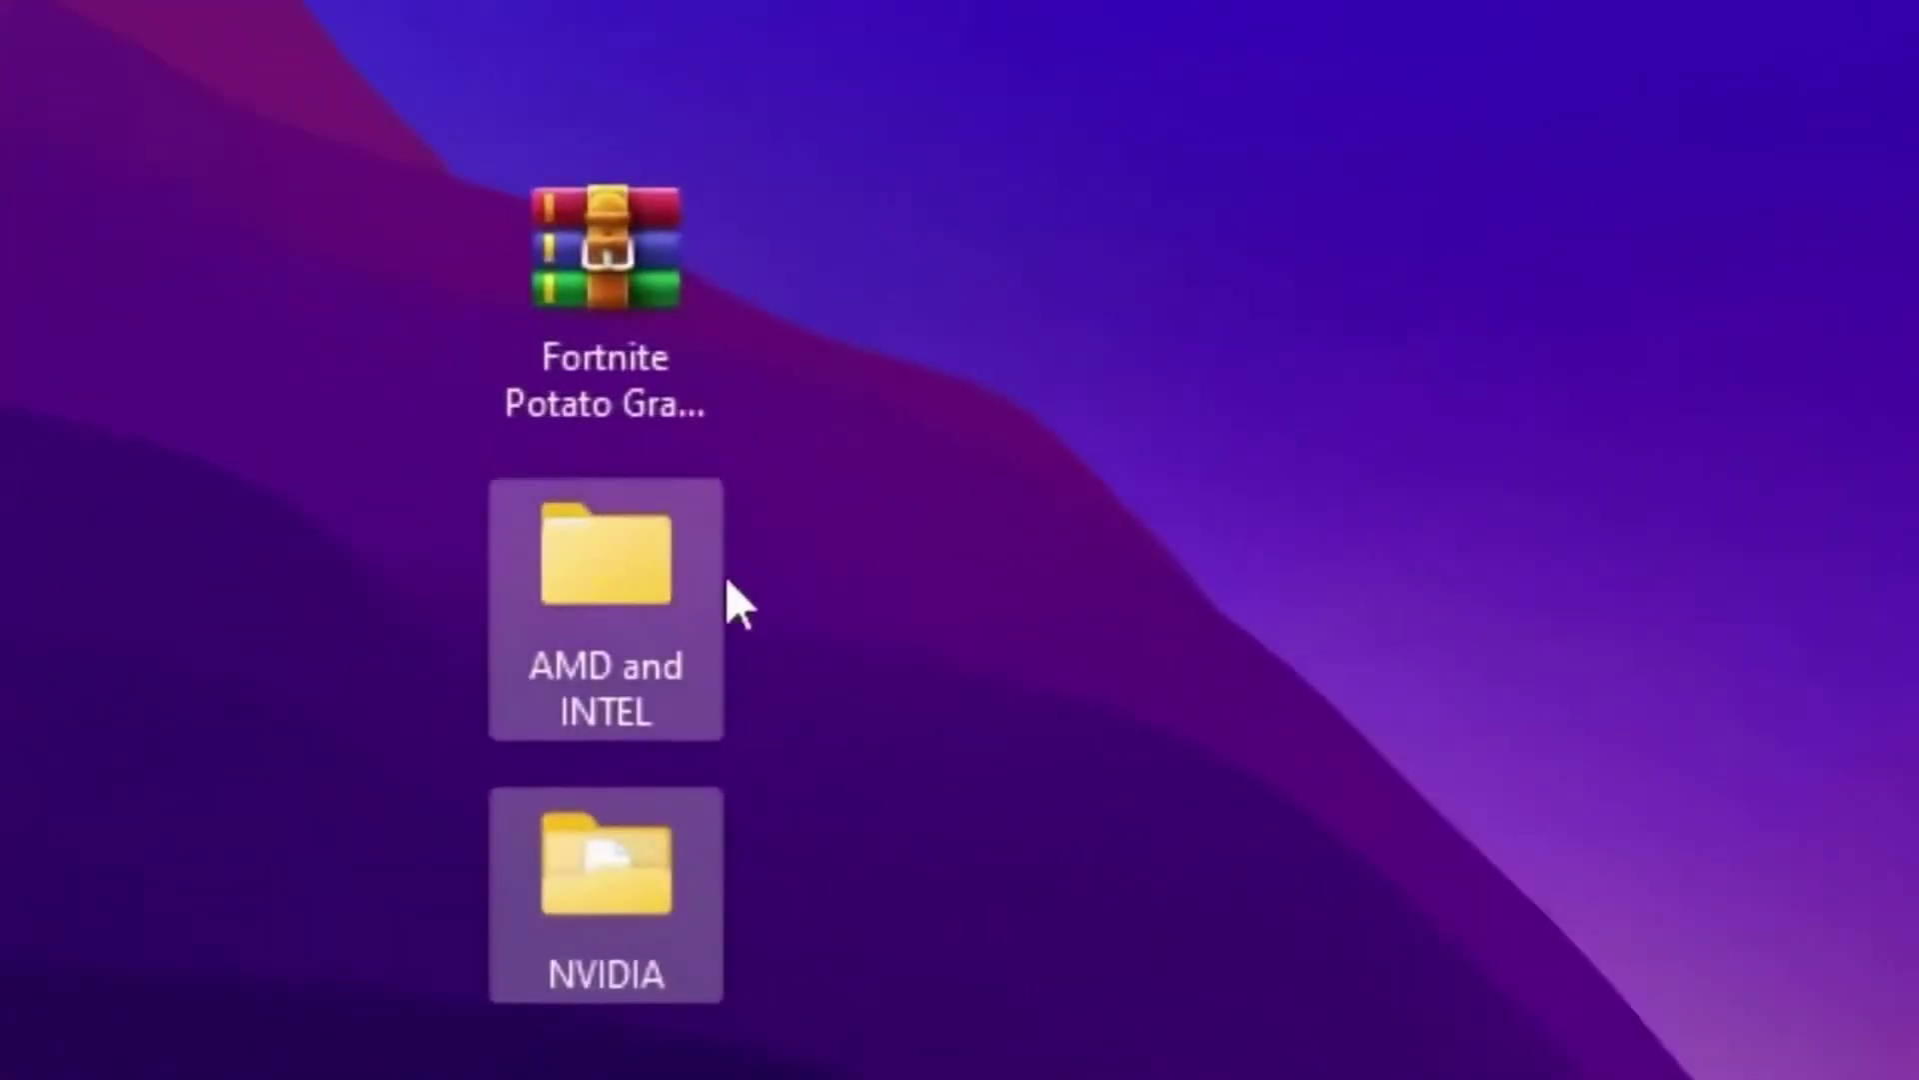
left_click(1125, 620)
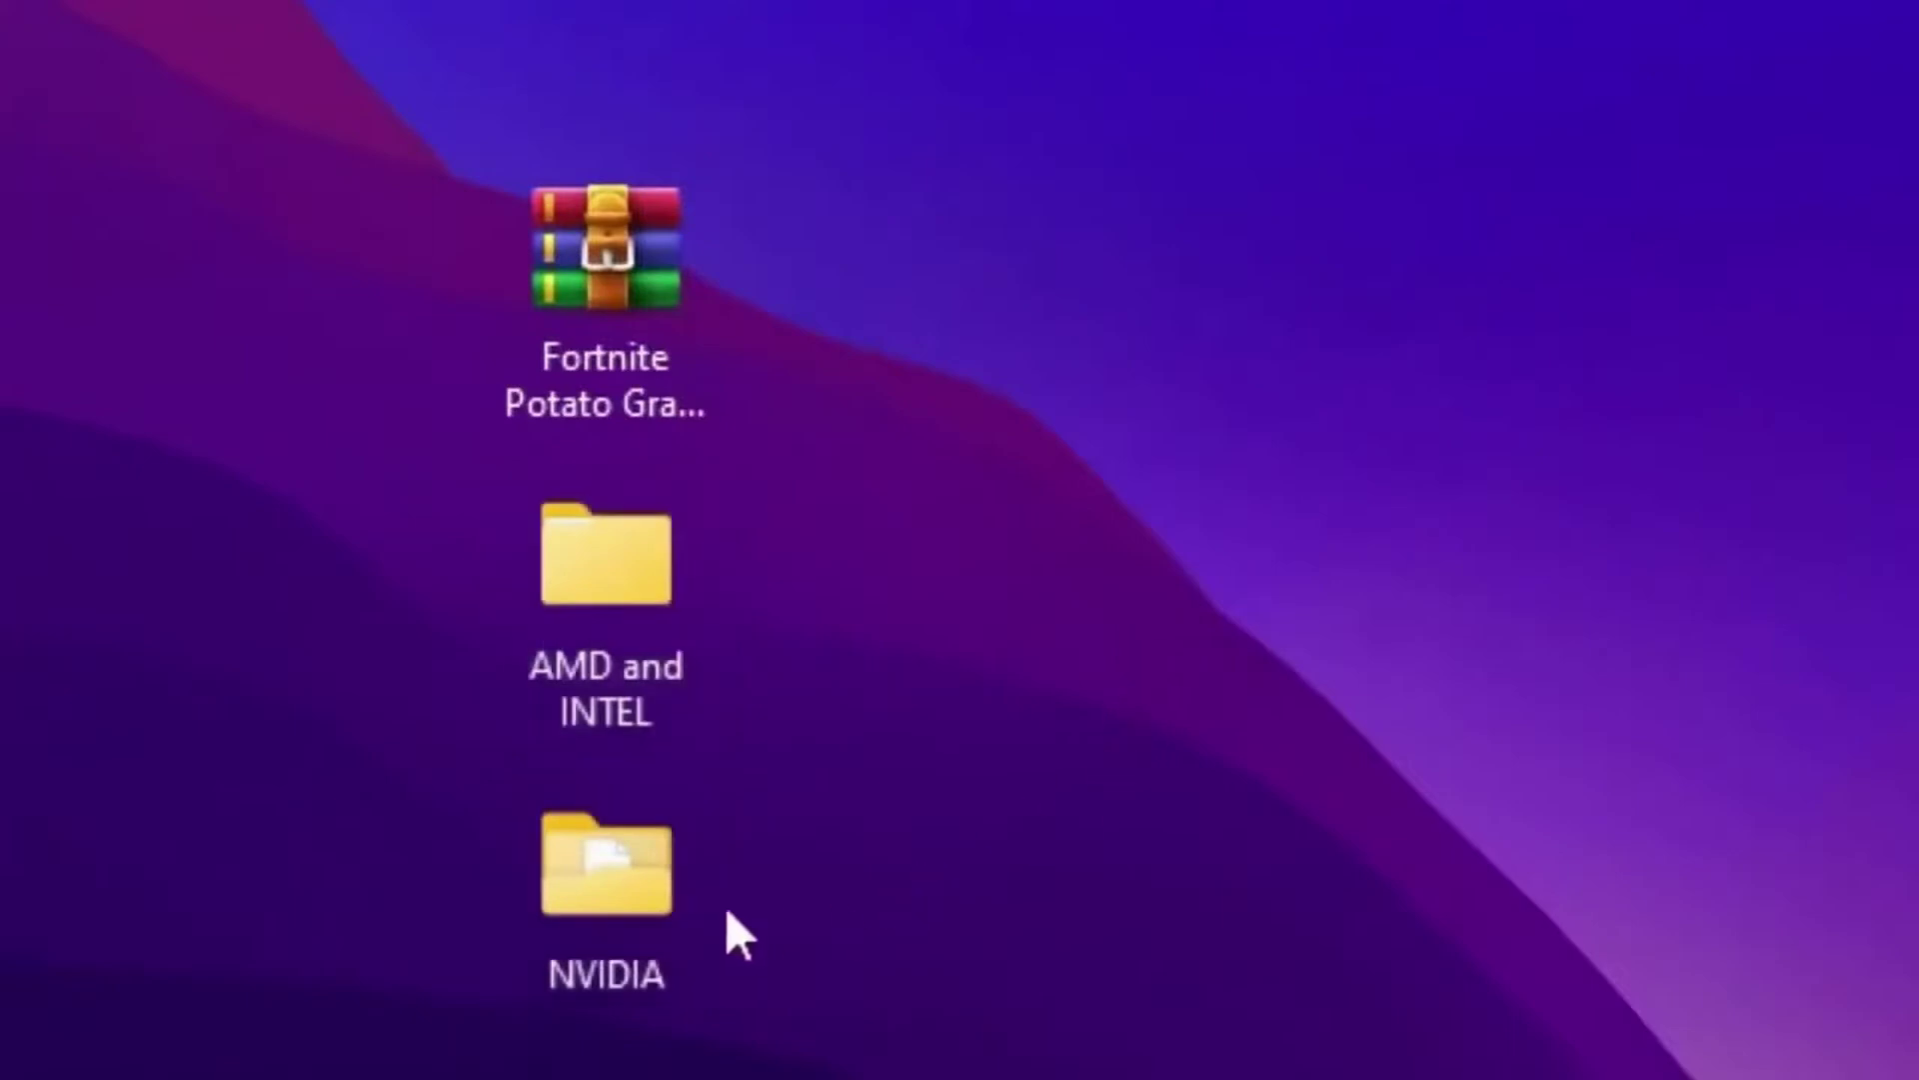
Open NVIDIA > nvidiaProfileInspector and run nvidiaProfileInspector.exe.
double_click(686, 849)
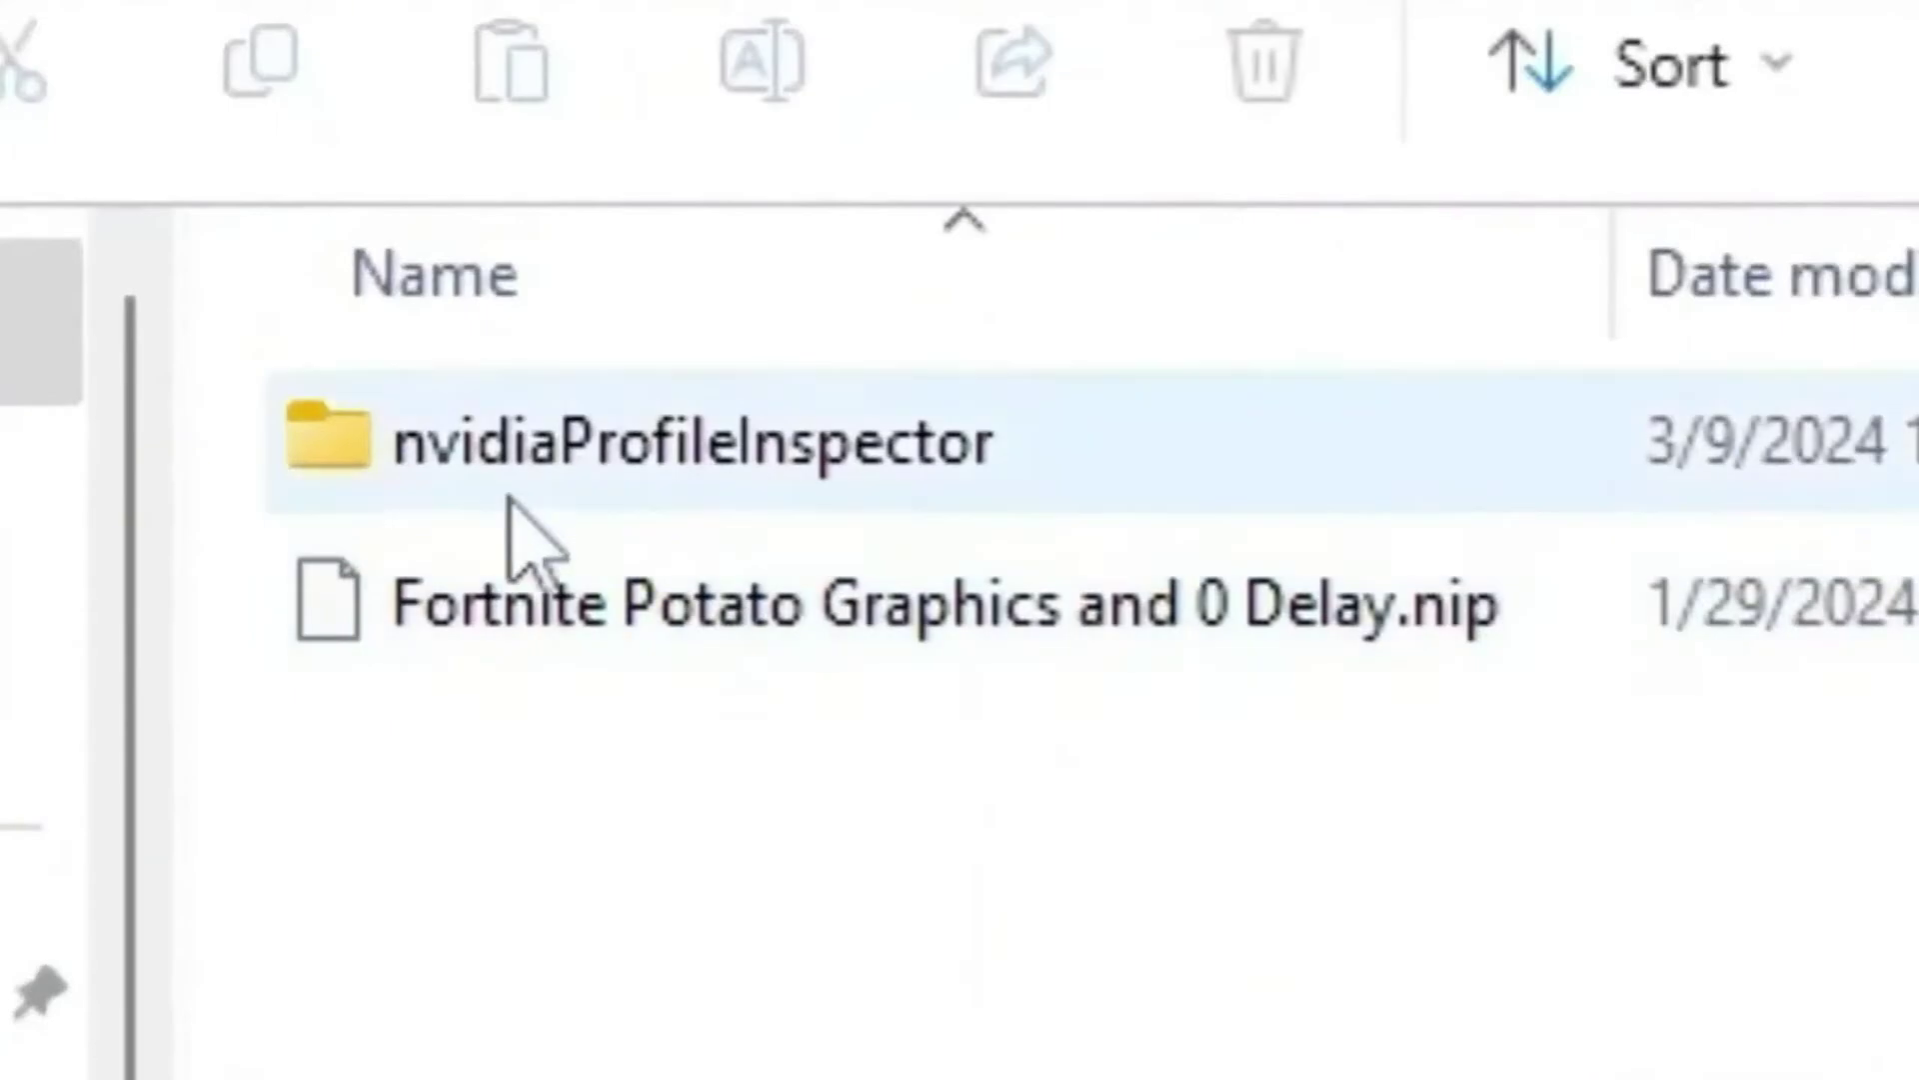
left_click(792, 450)
double_click(797, 452)
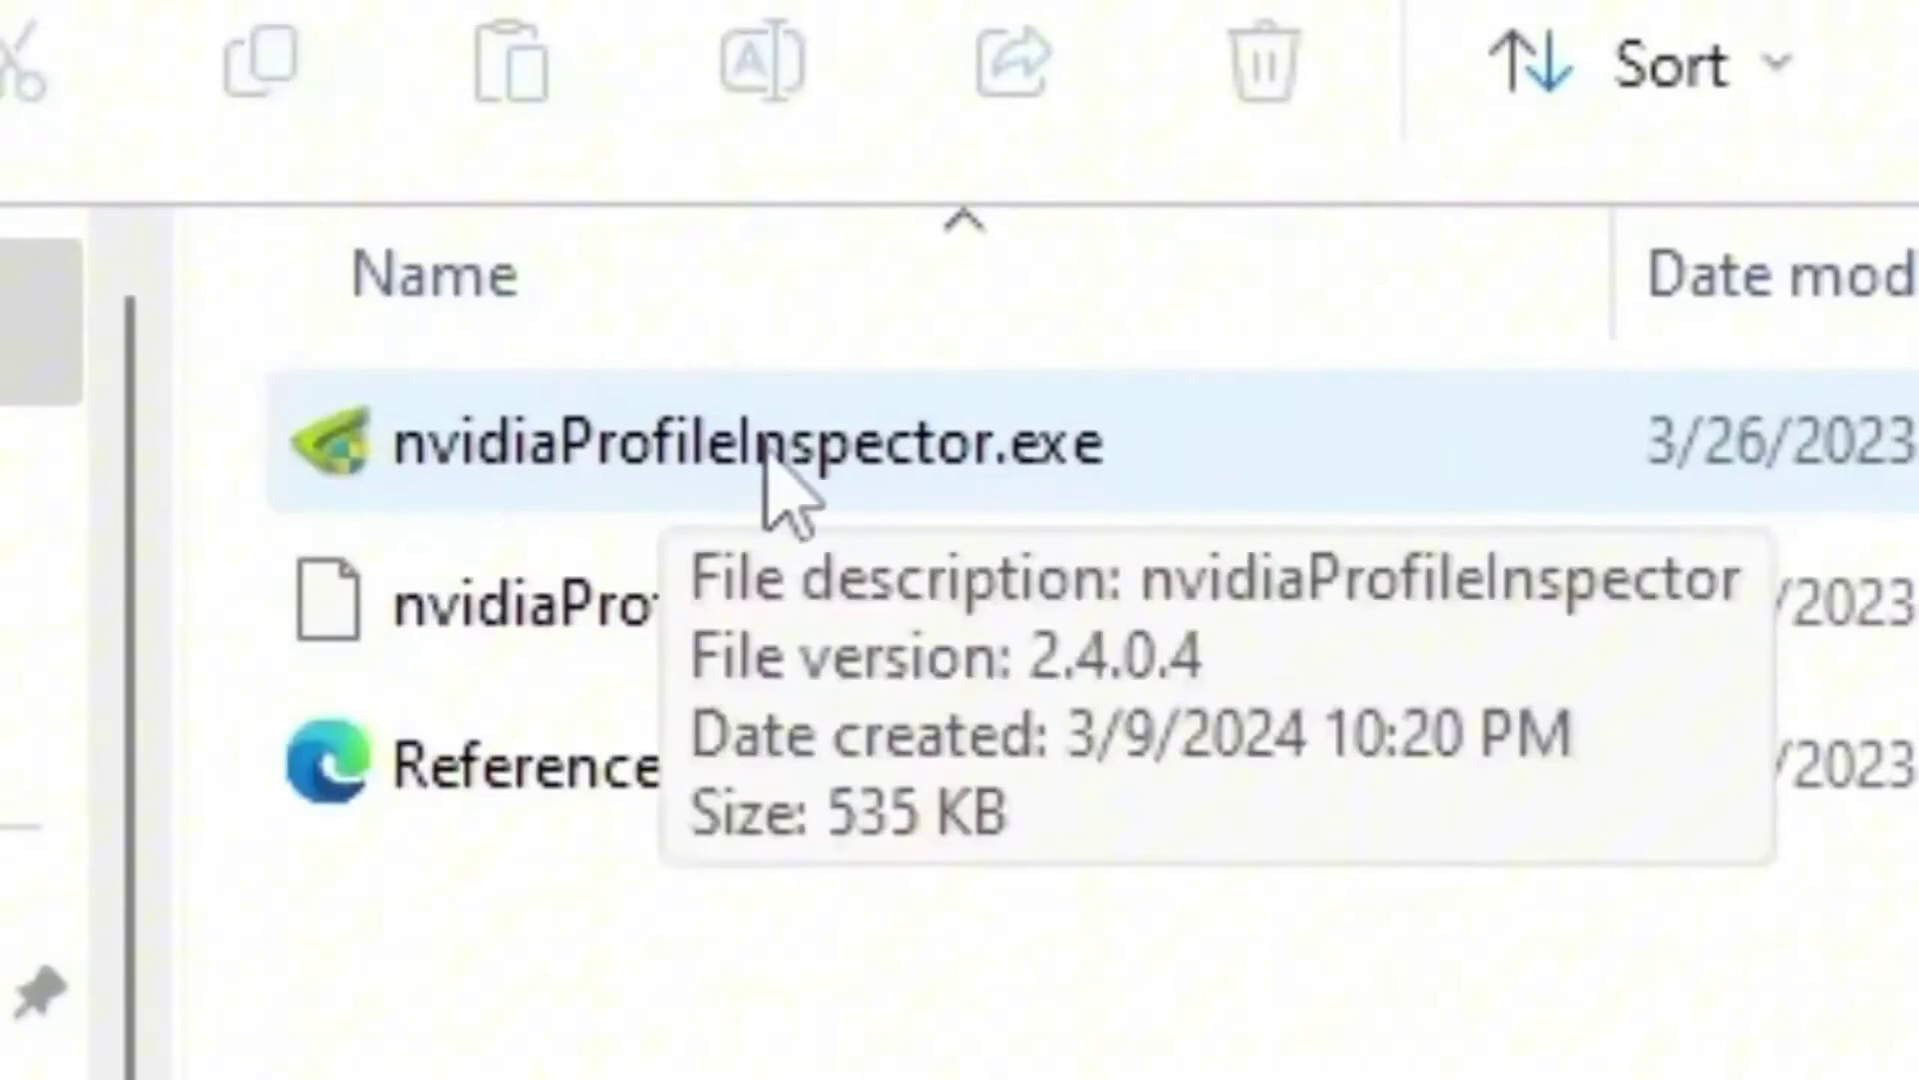
double_click(673, 457)
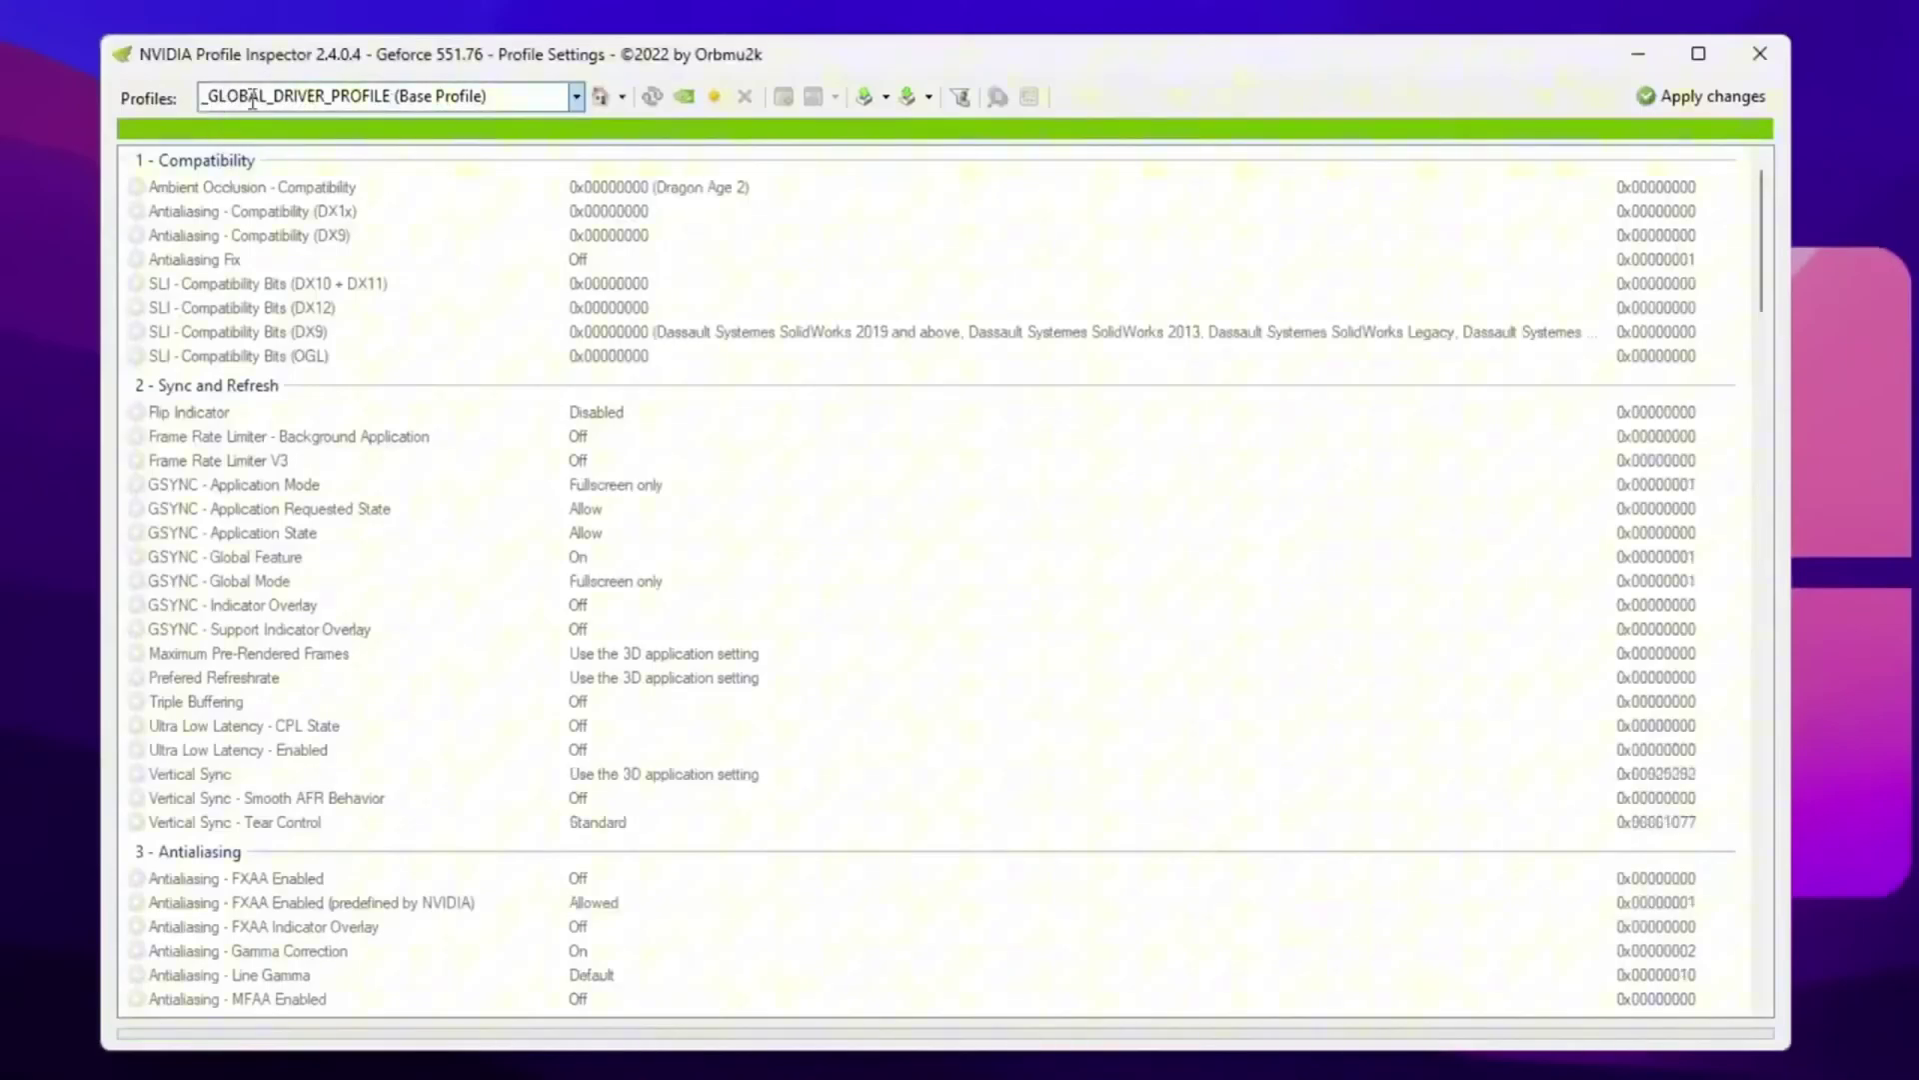
Search the profiles for 'fort' and load the Fortnite profile.
left_click(477, 99)
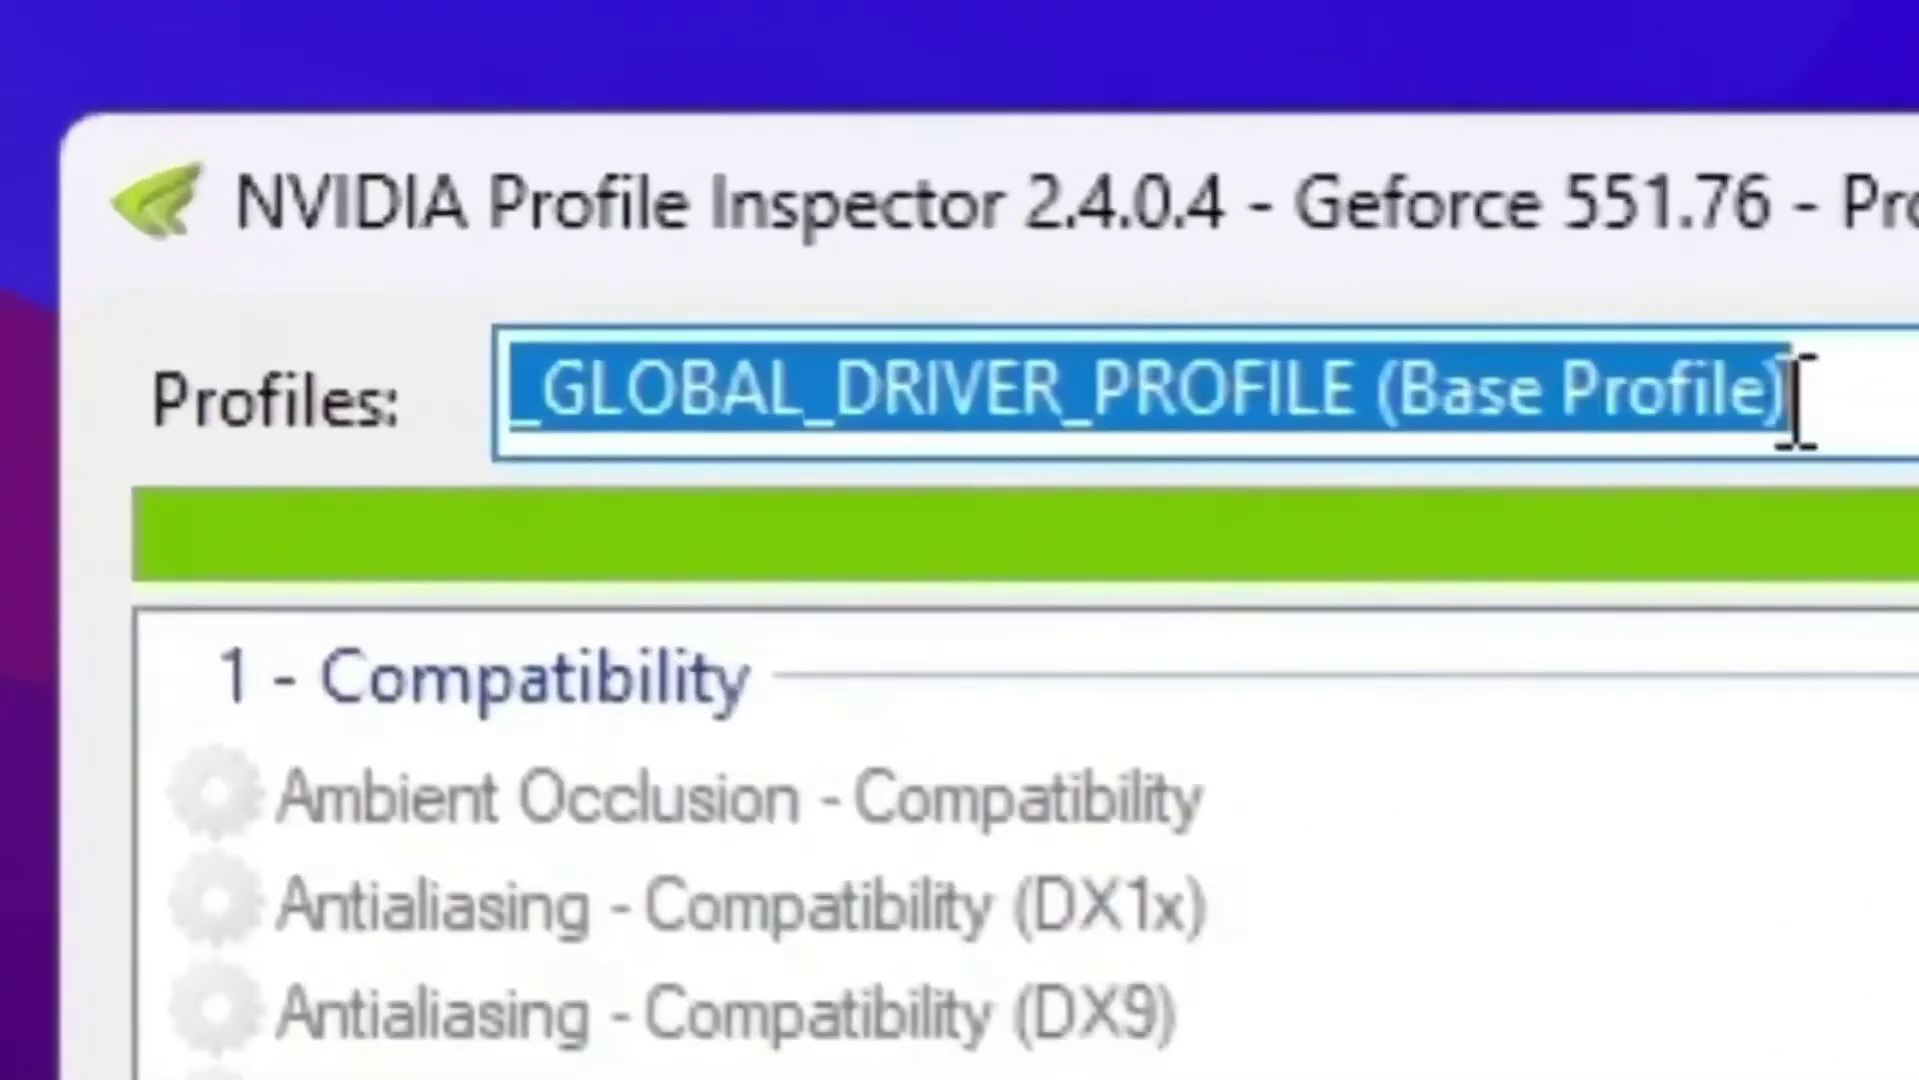
type("fpr")
key("BackSpace")
key("BackSpace")
type("ort")
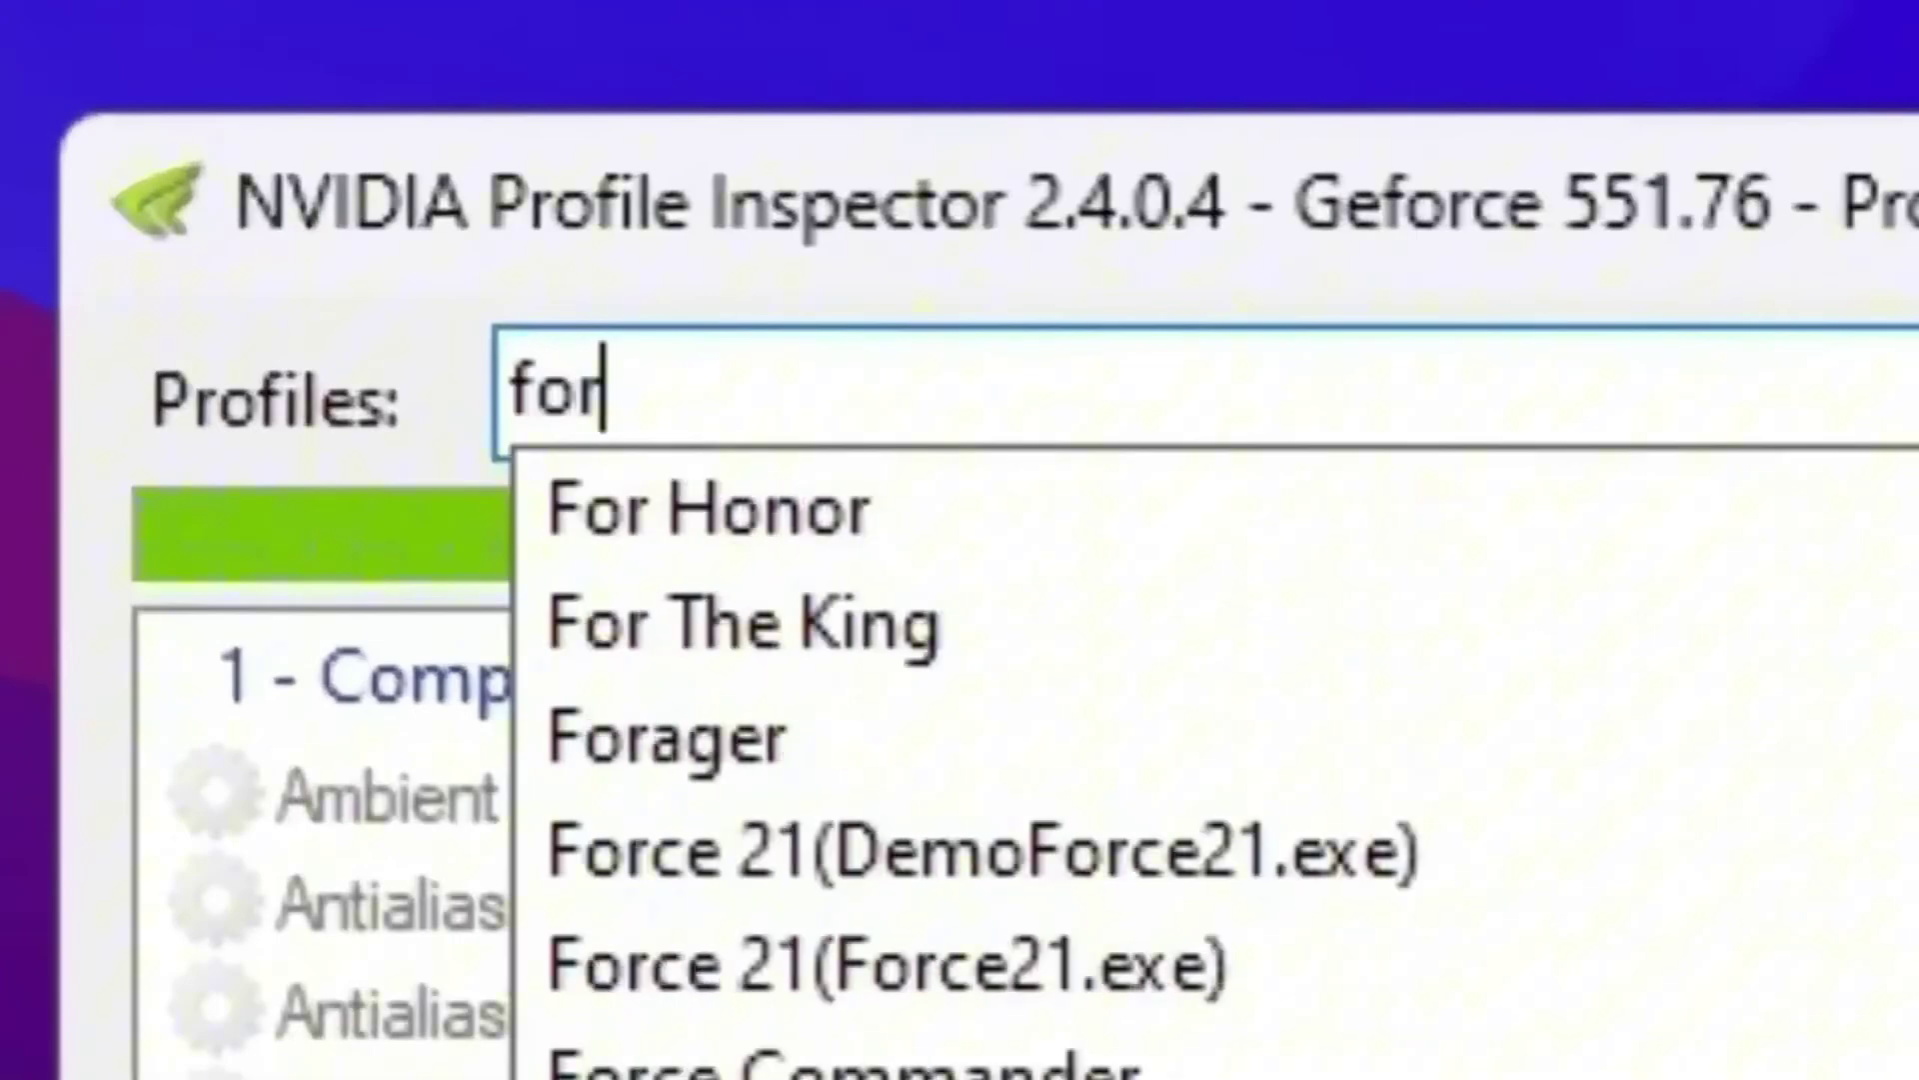
left_click(745, 650)
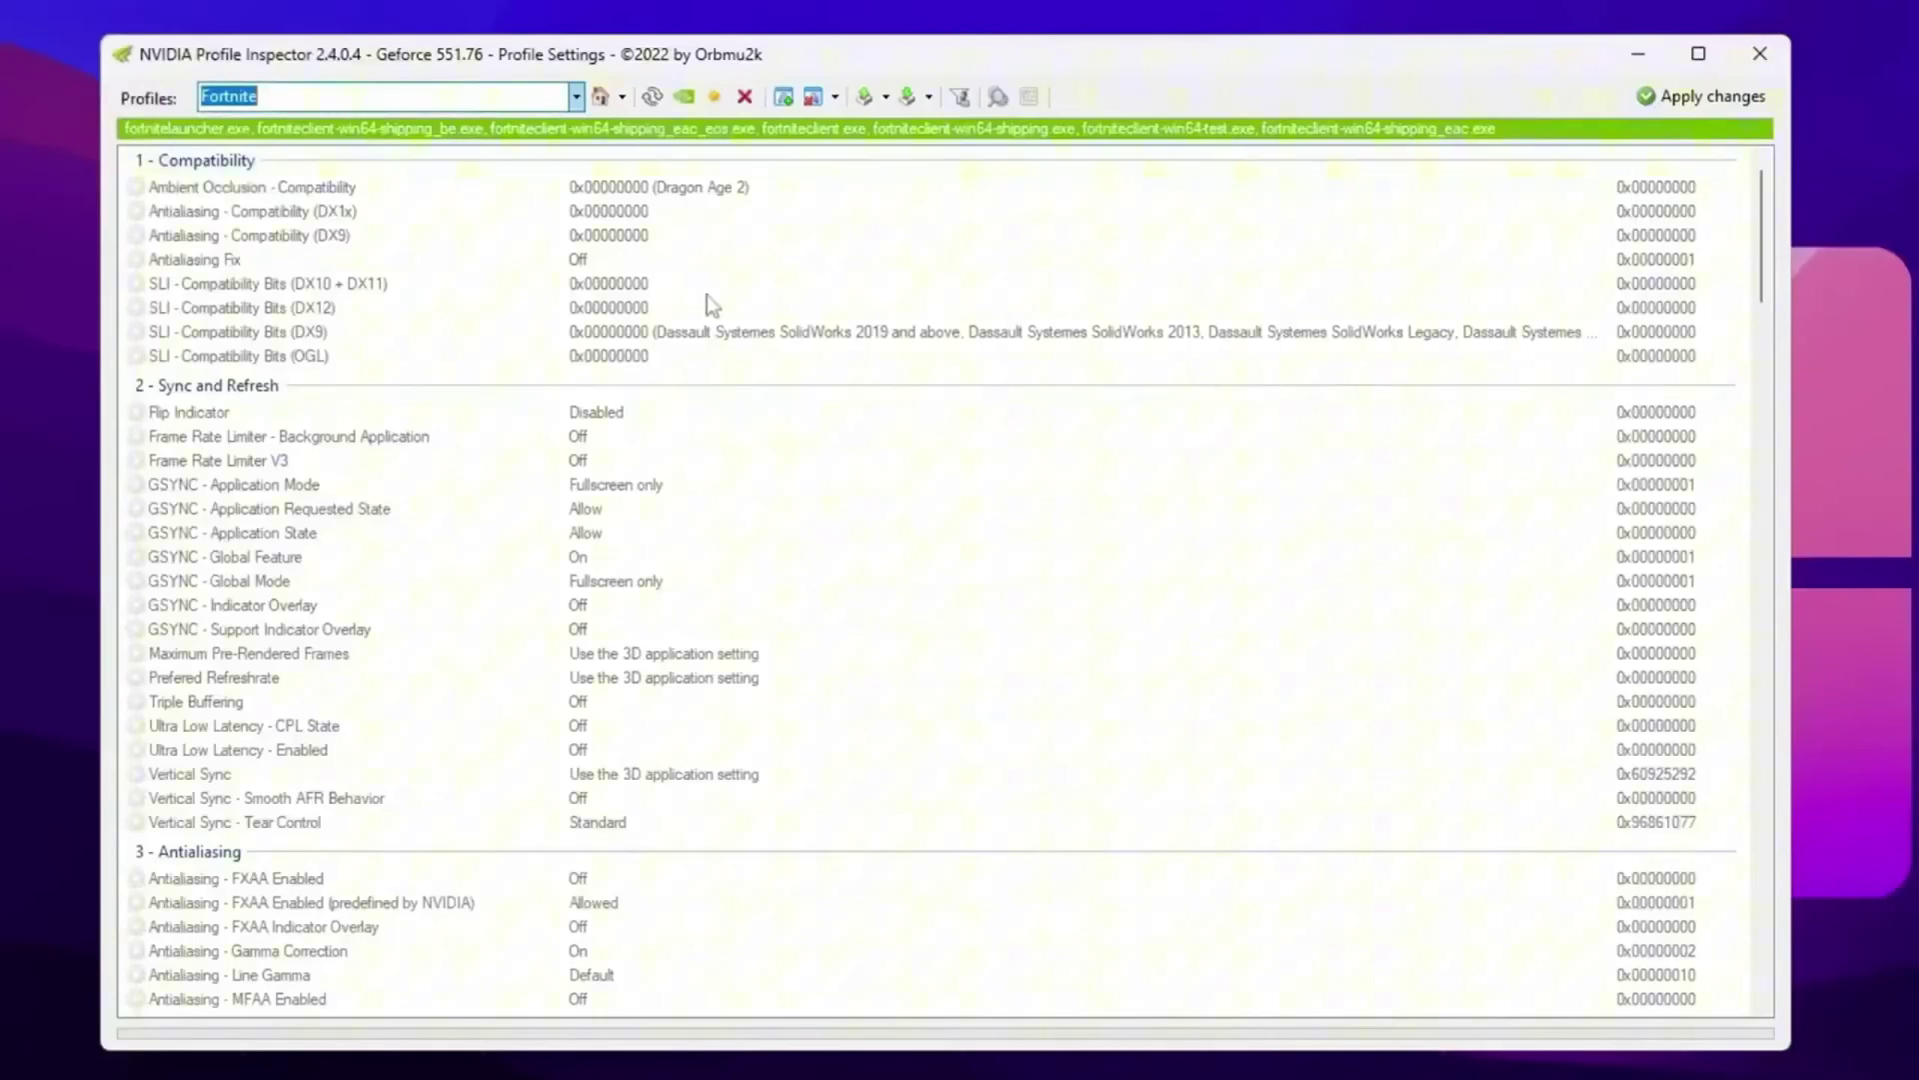
Change the Fortnite profile's Transparency Supersampling value to 0x00000008 AA_MODE_REPLAY_MODE_ALL.
scroll(720, 350, "down", 4)
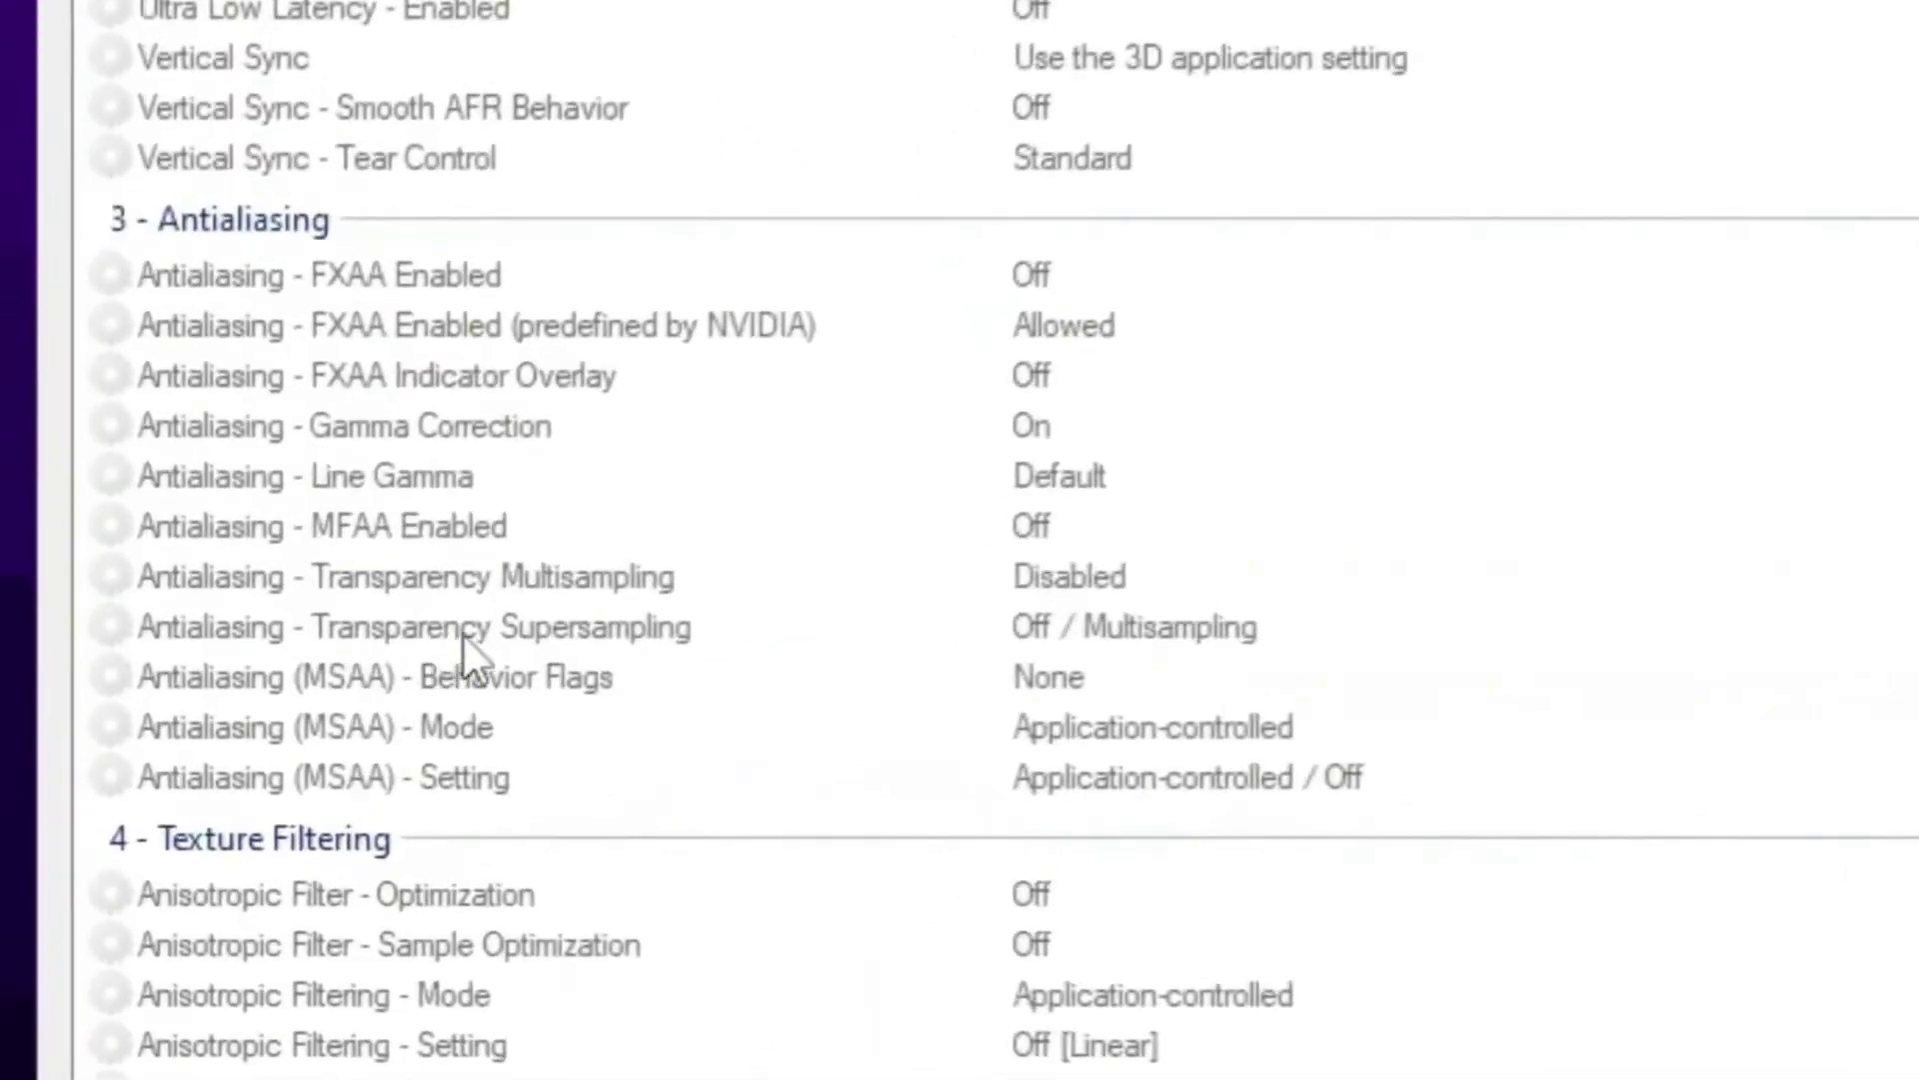
left_click(1114, 628)
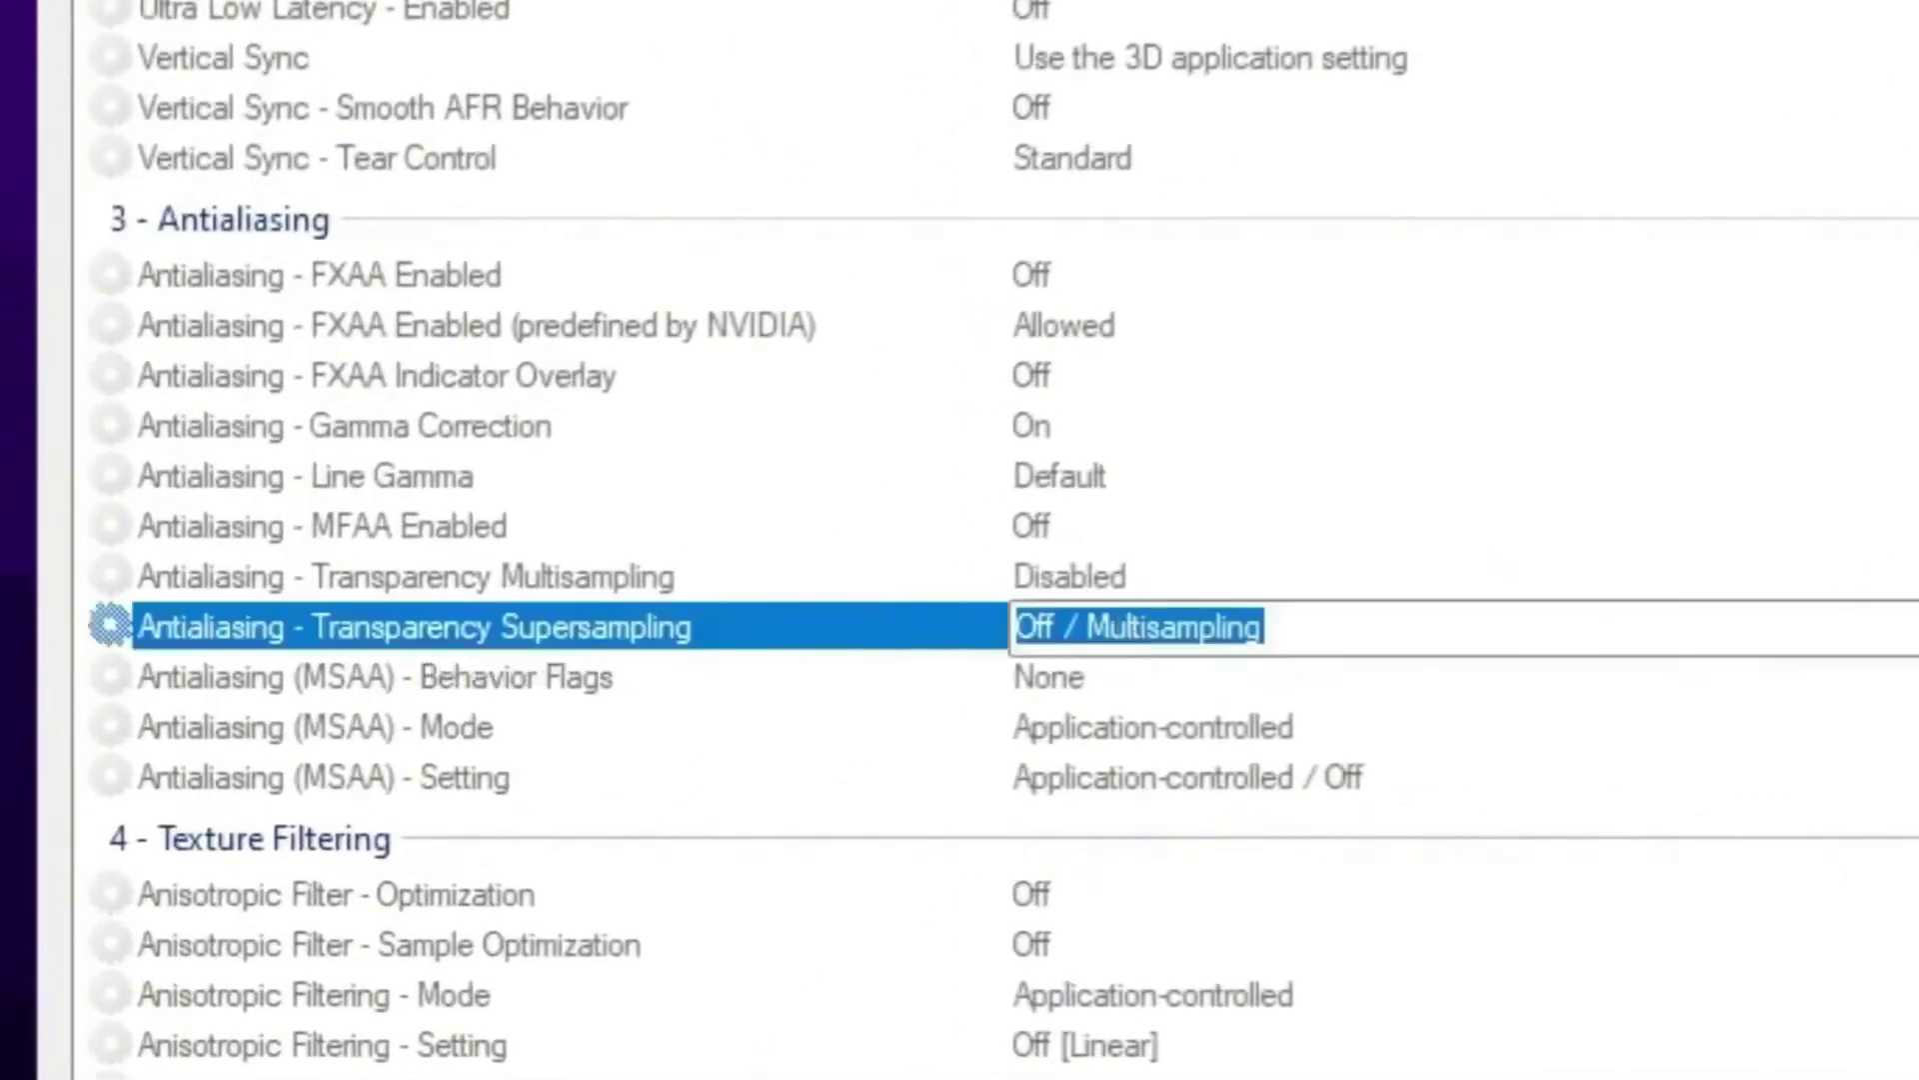
key("alt+Down")
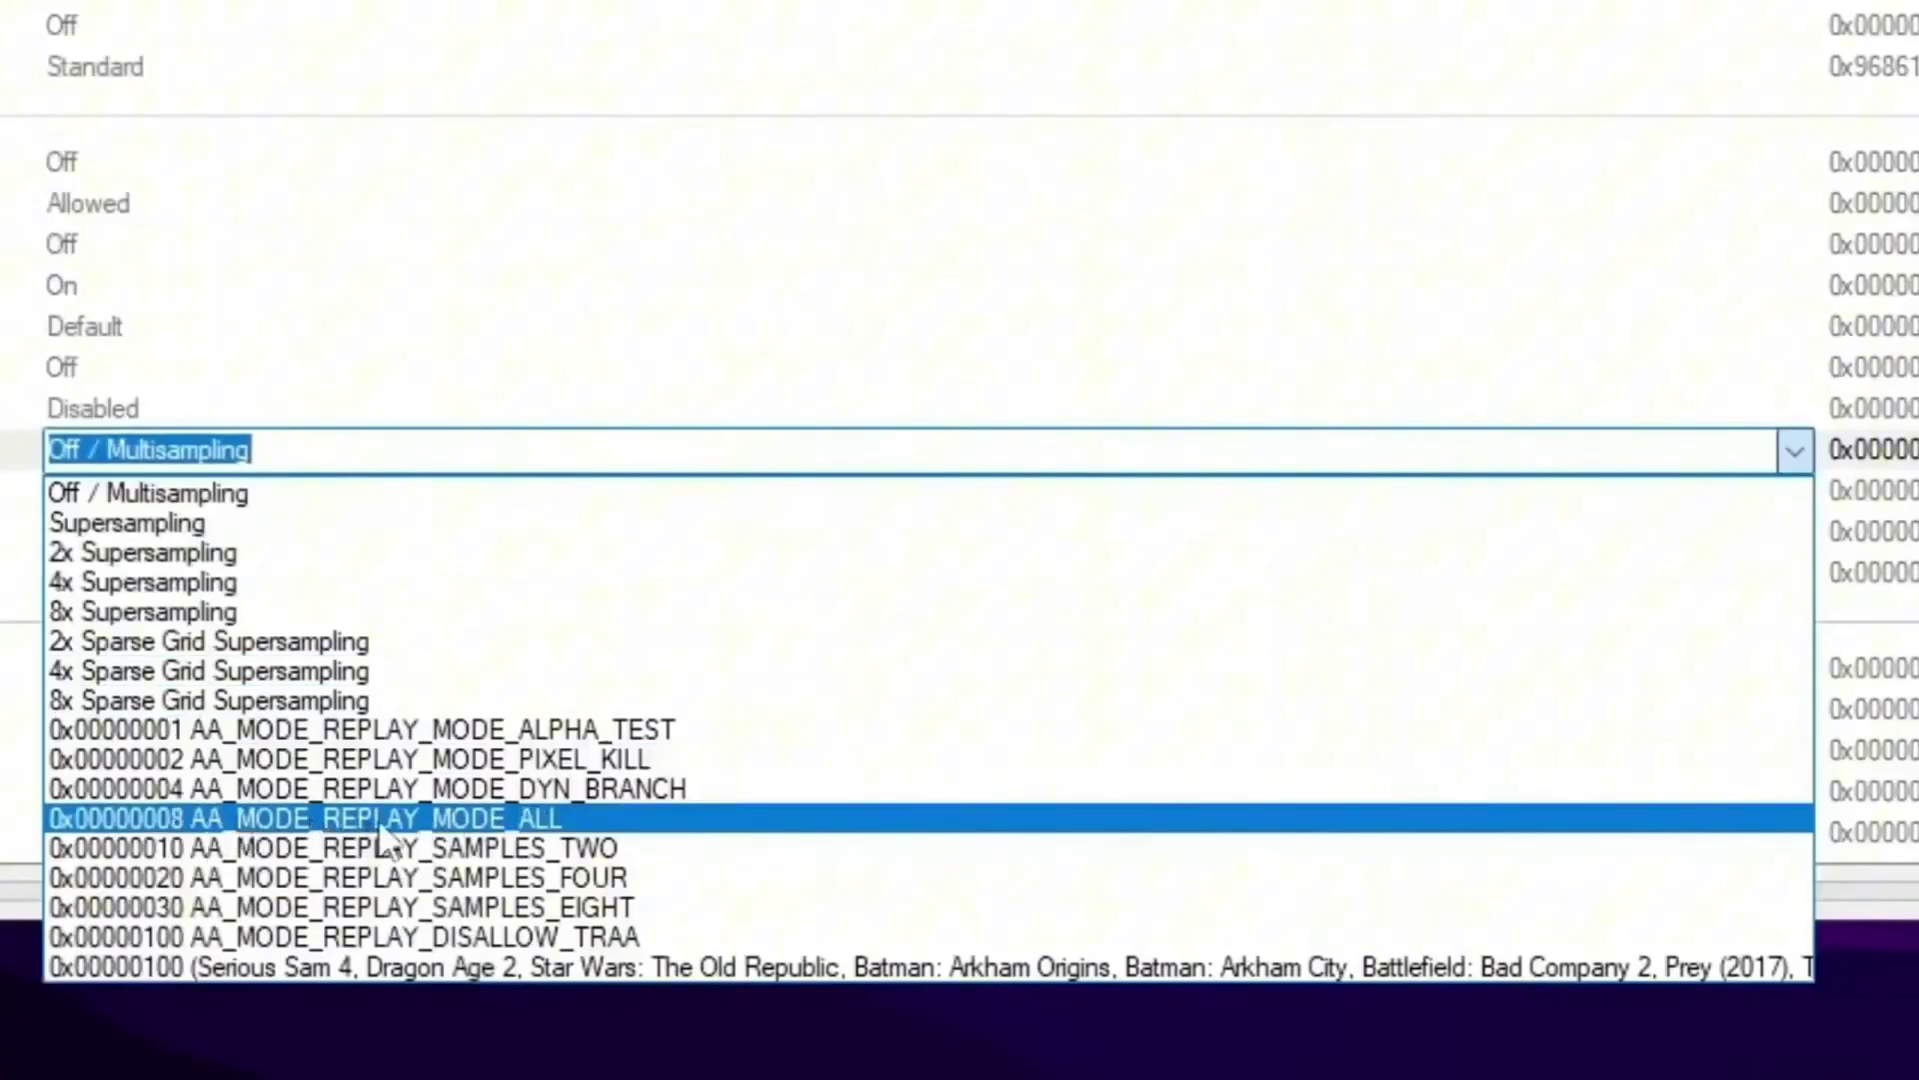
left_click(455, 830)
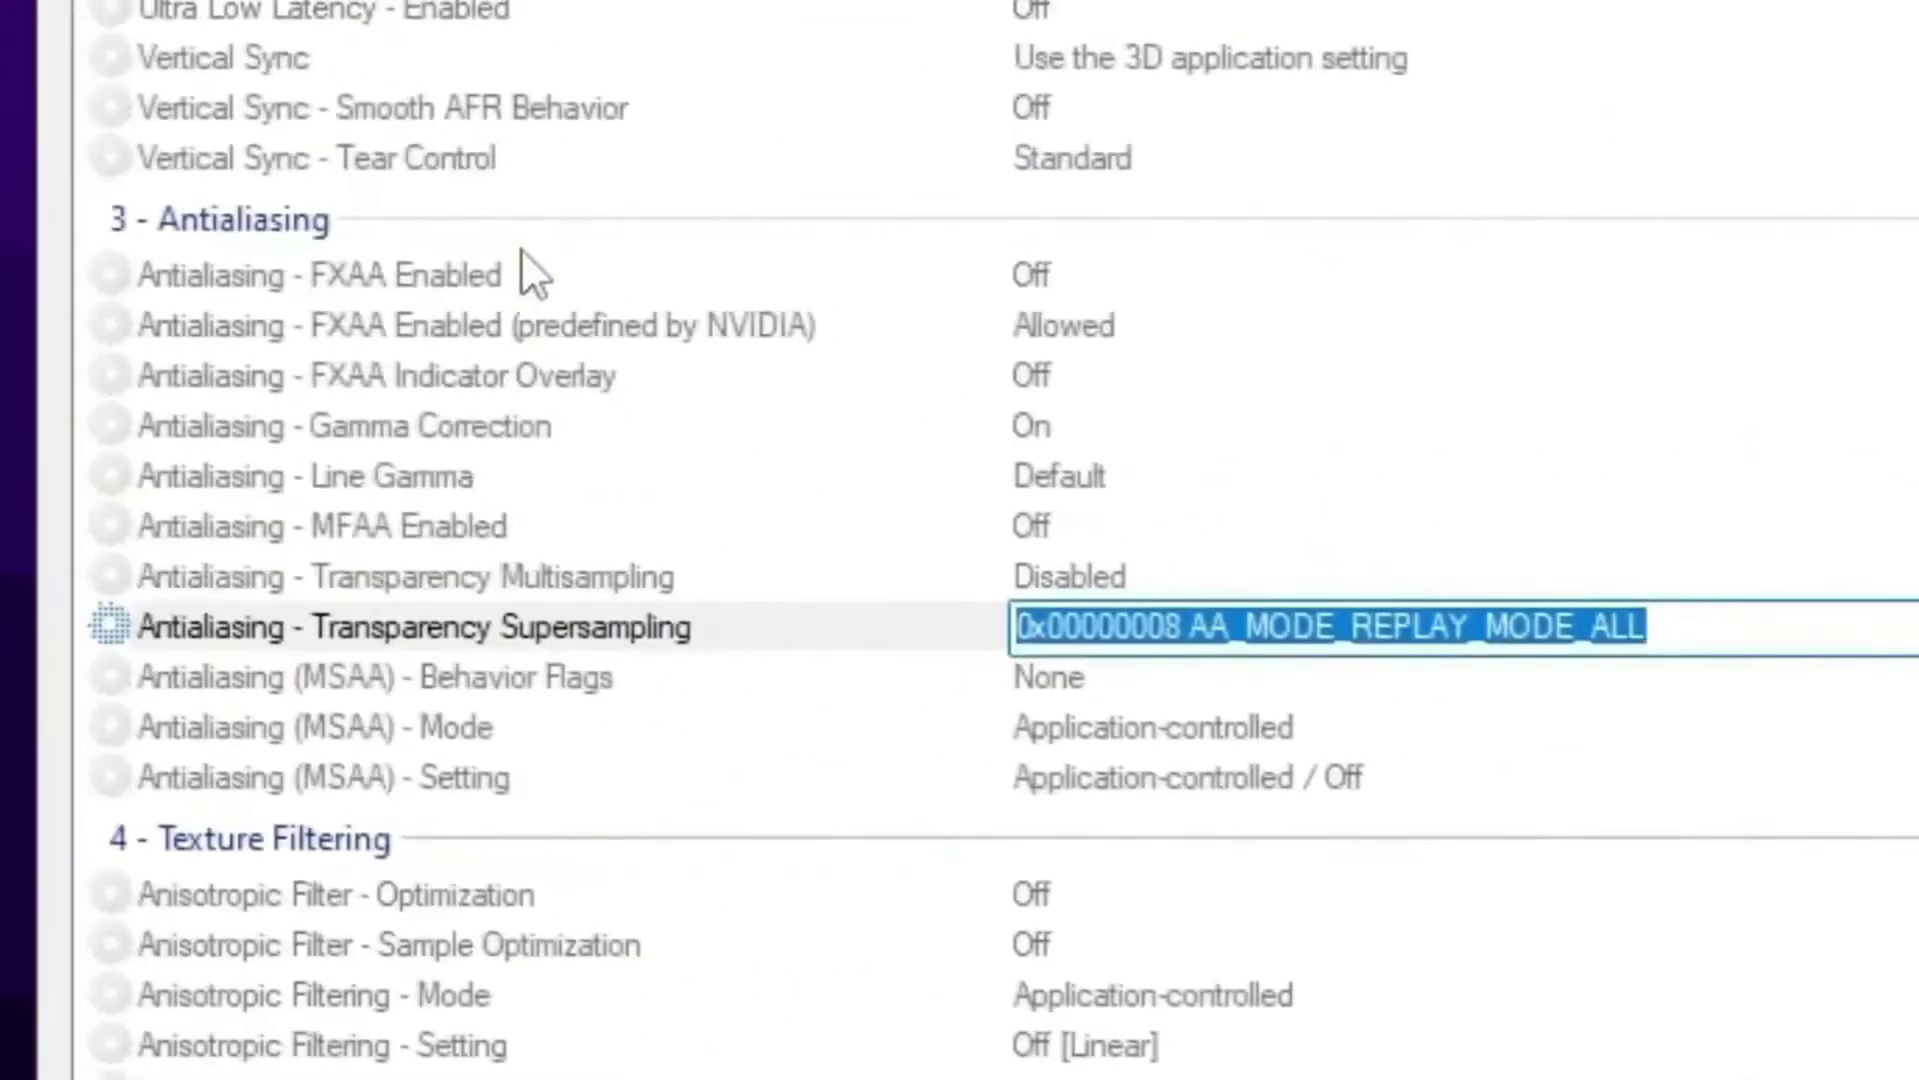
scroll(600, 290, "down", 4)
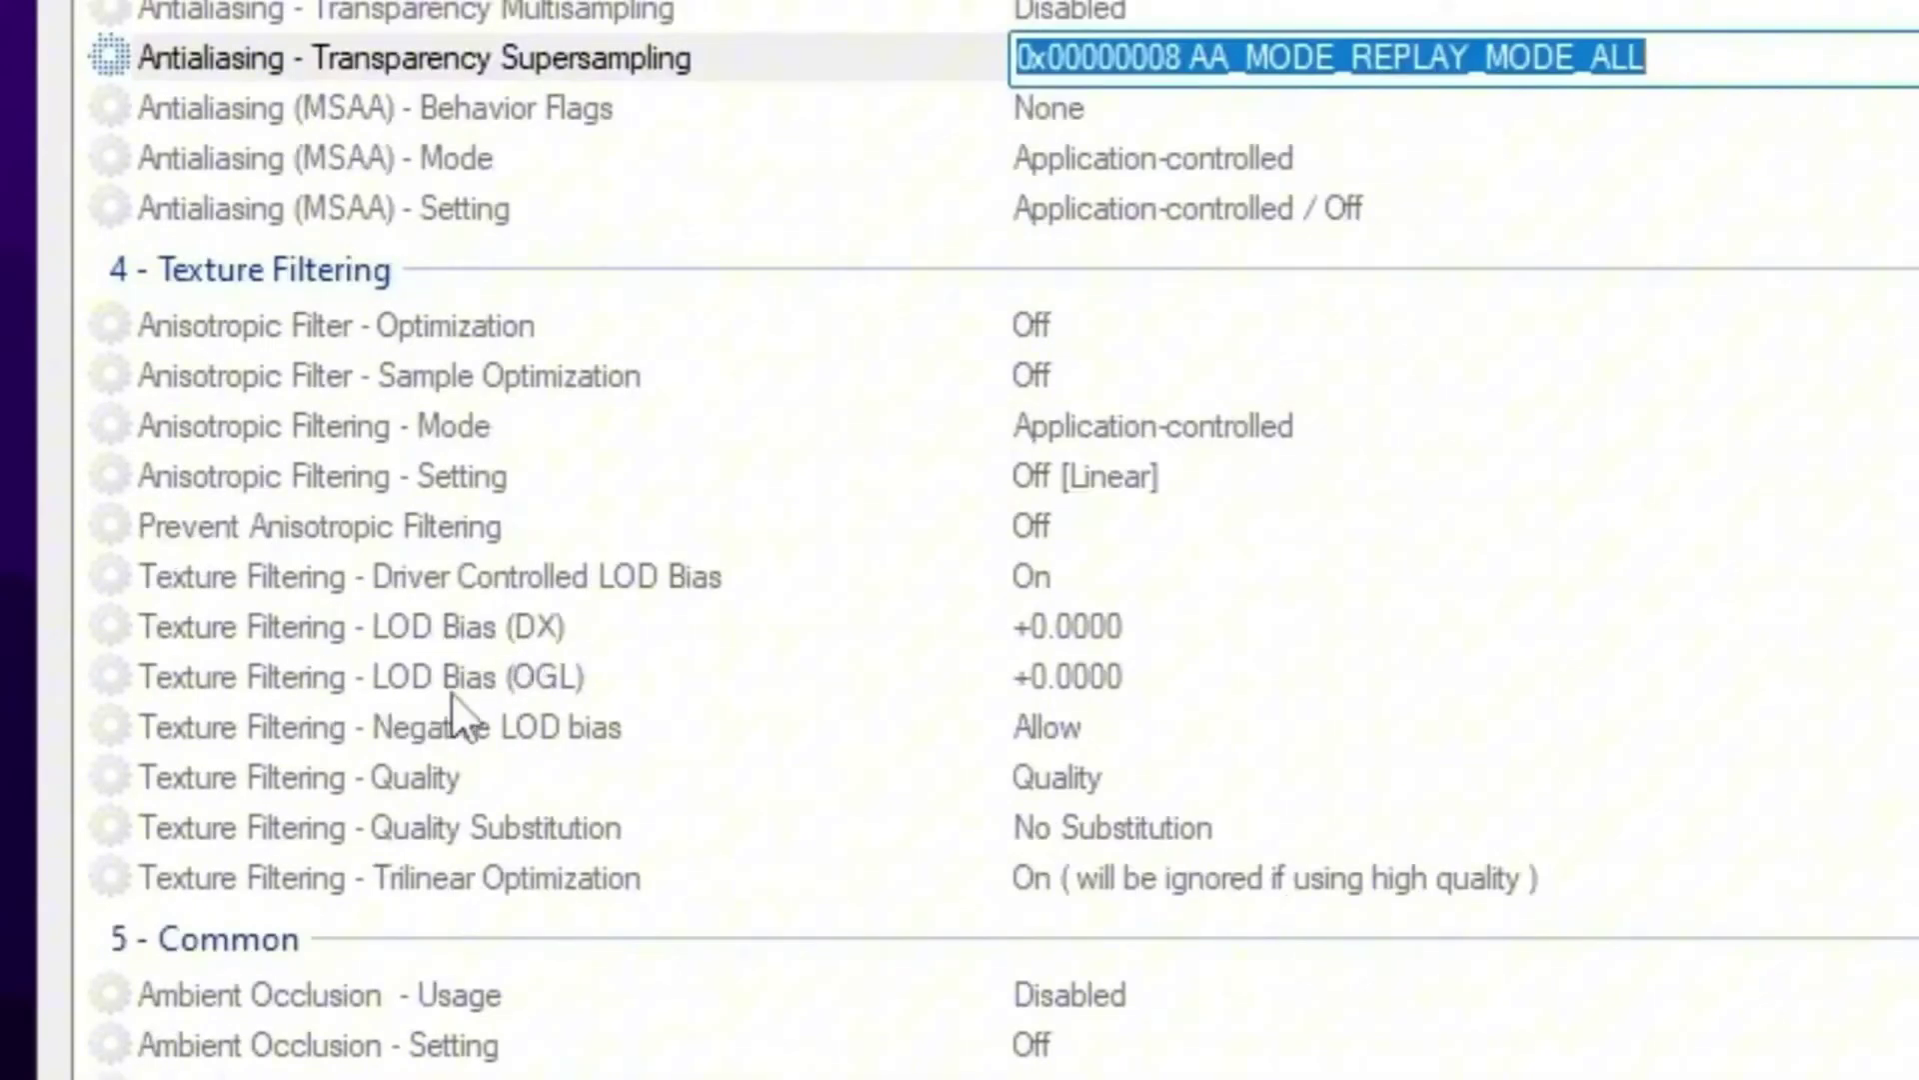
Set Texture Filtering LOD Bias (DX) to +2.0000.
left_click(1288, 637)
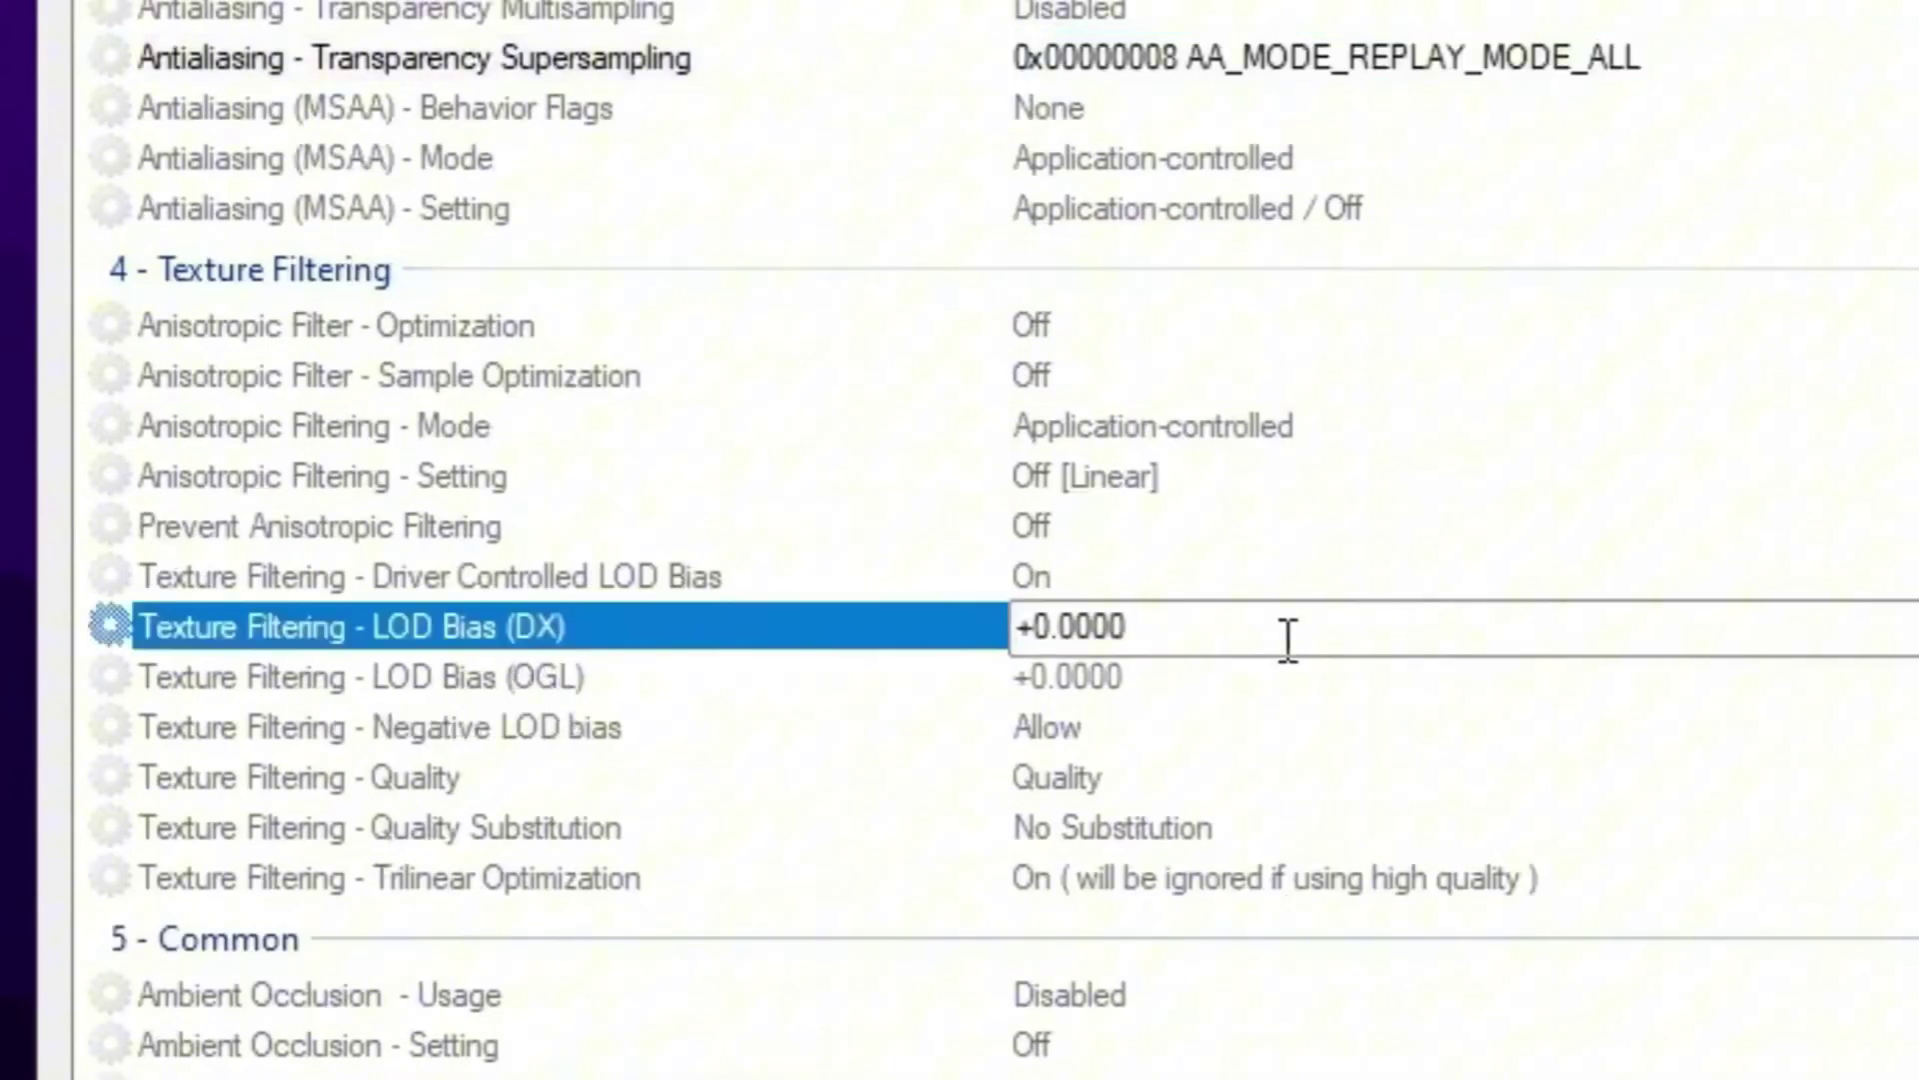
key("F4")
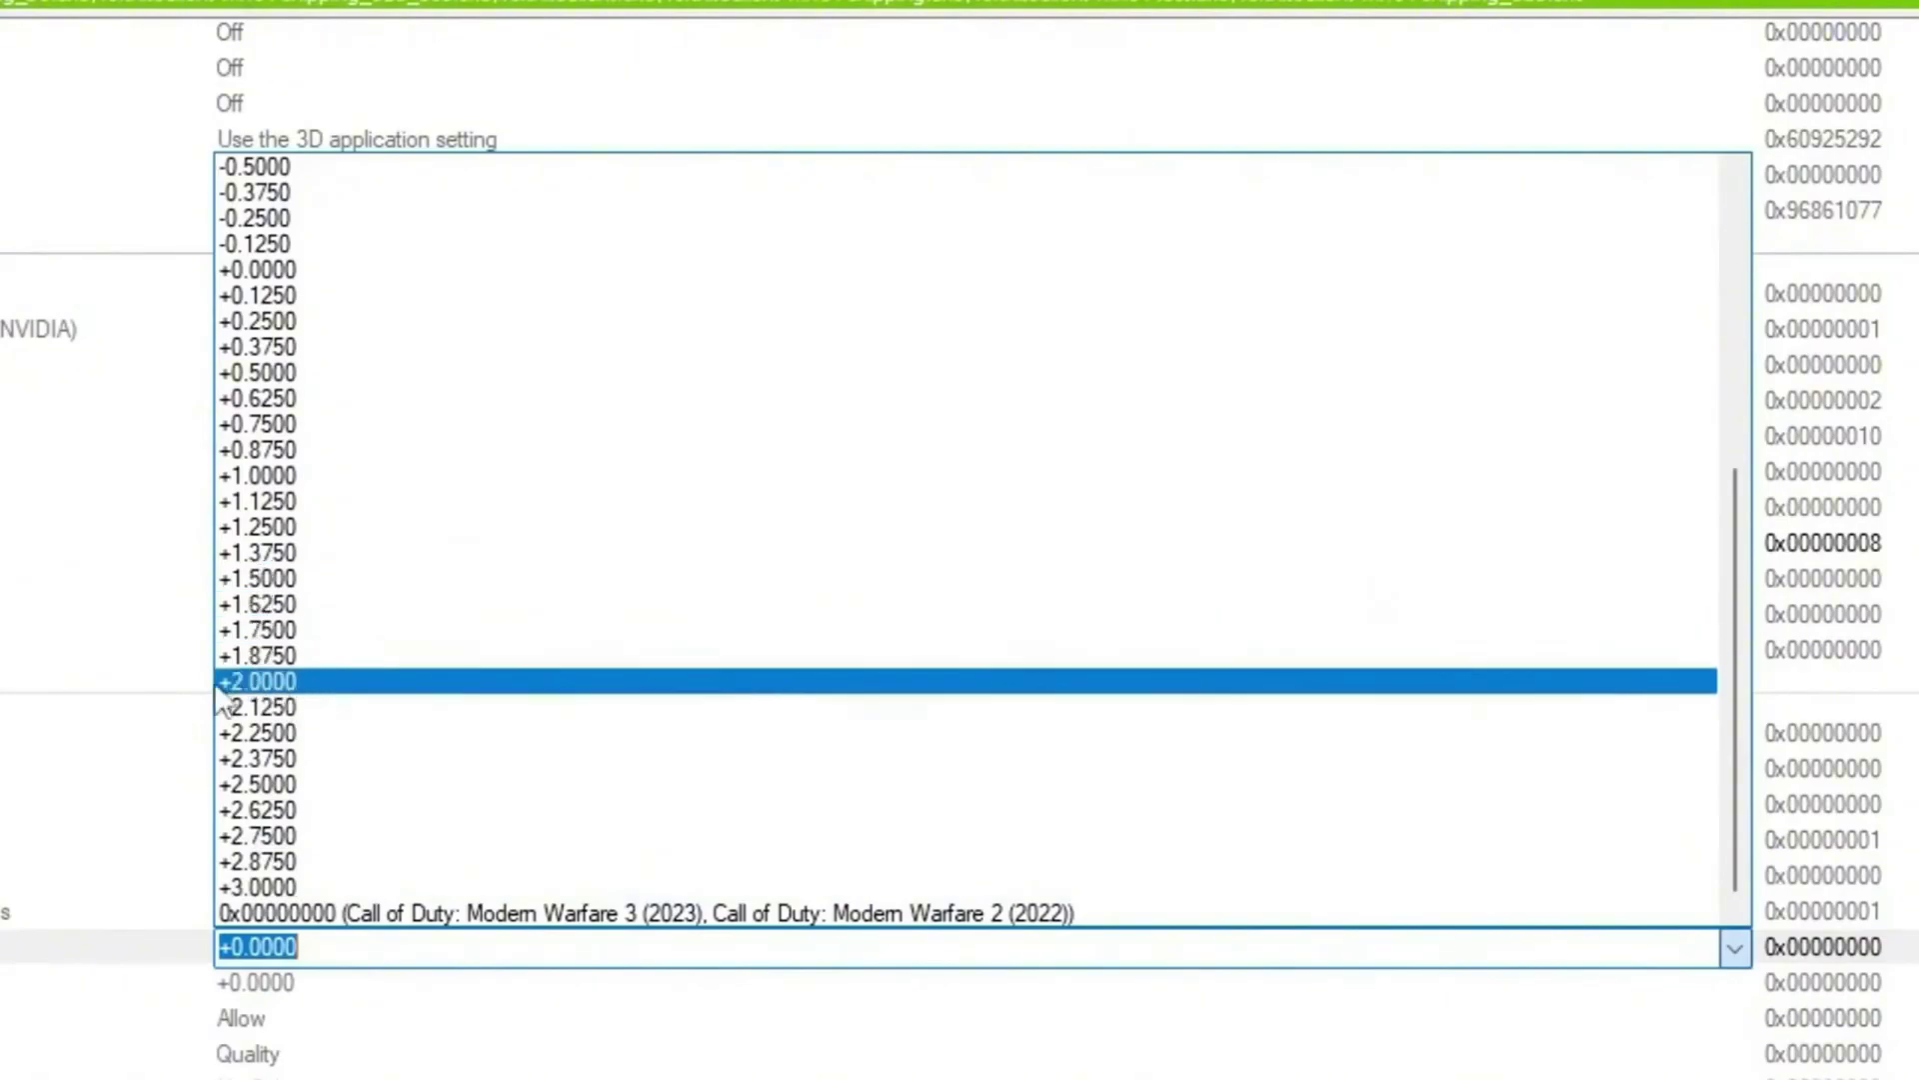
left_click(270, 686)
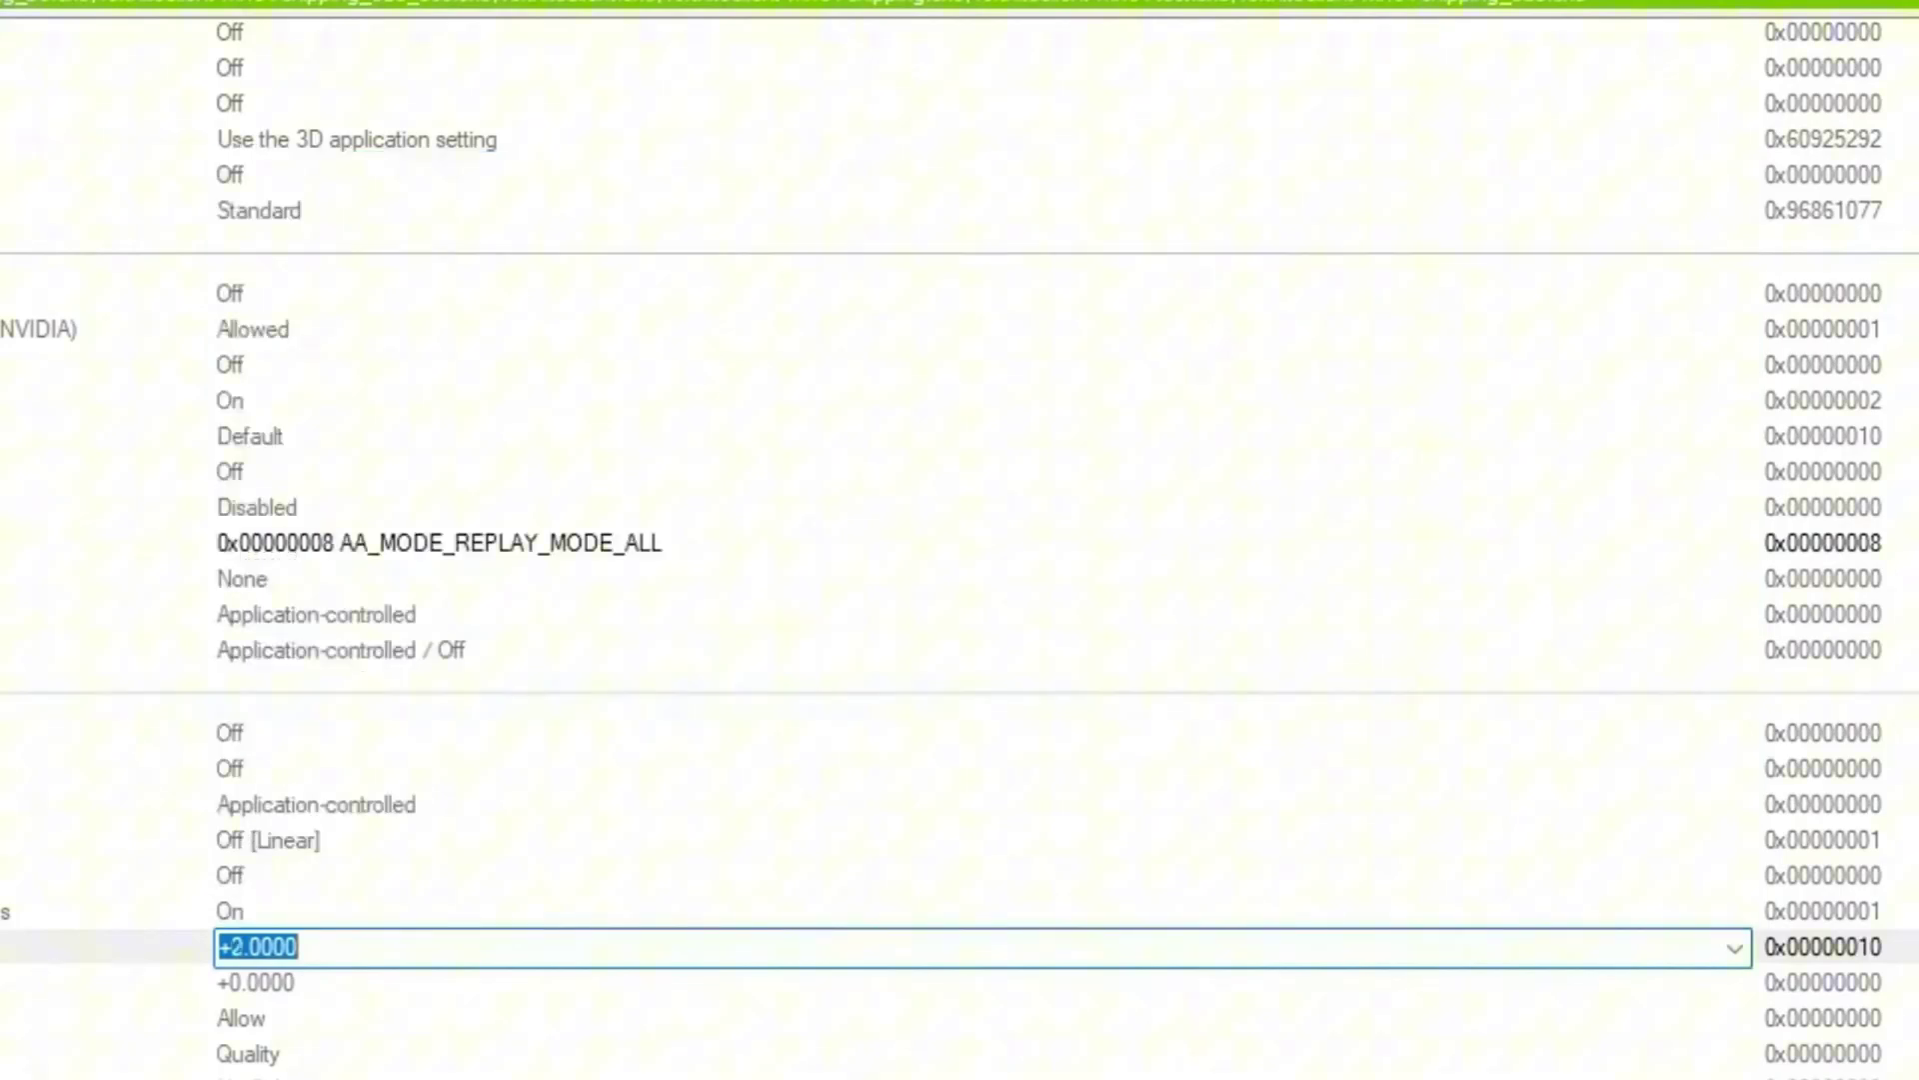
Set Texture Filtering LOD Bias (OGL) to +2.0000 as well.
left_click(245, 985)
left_click(1732, 985)
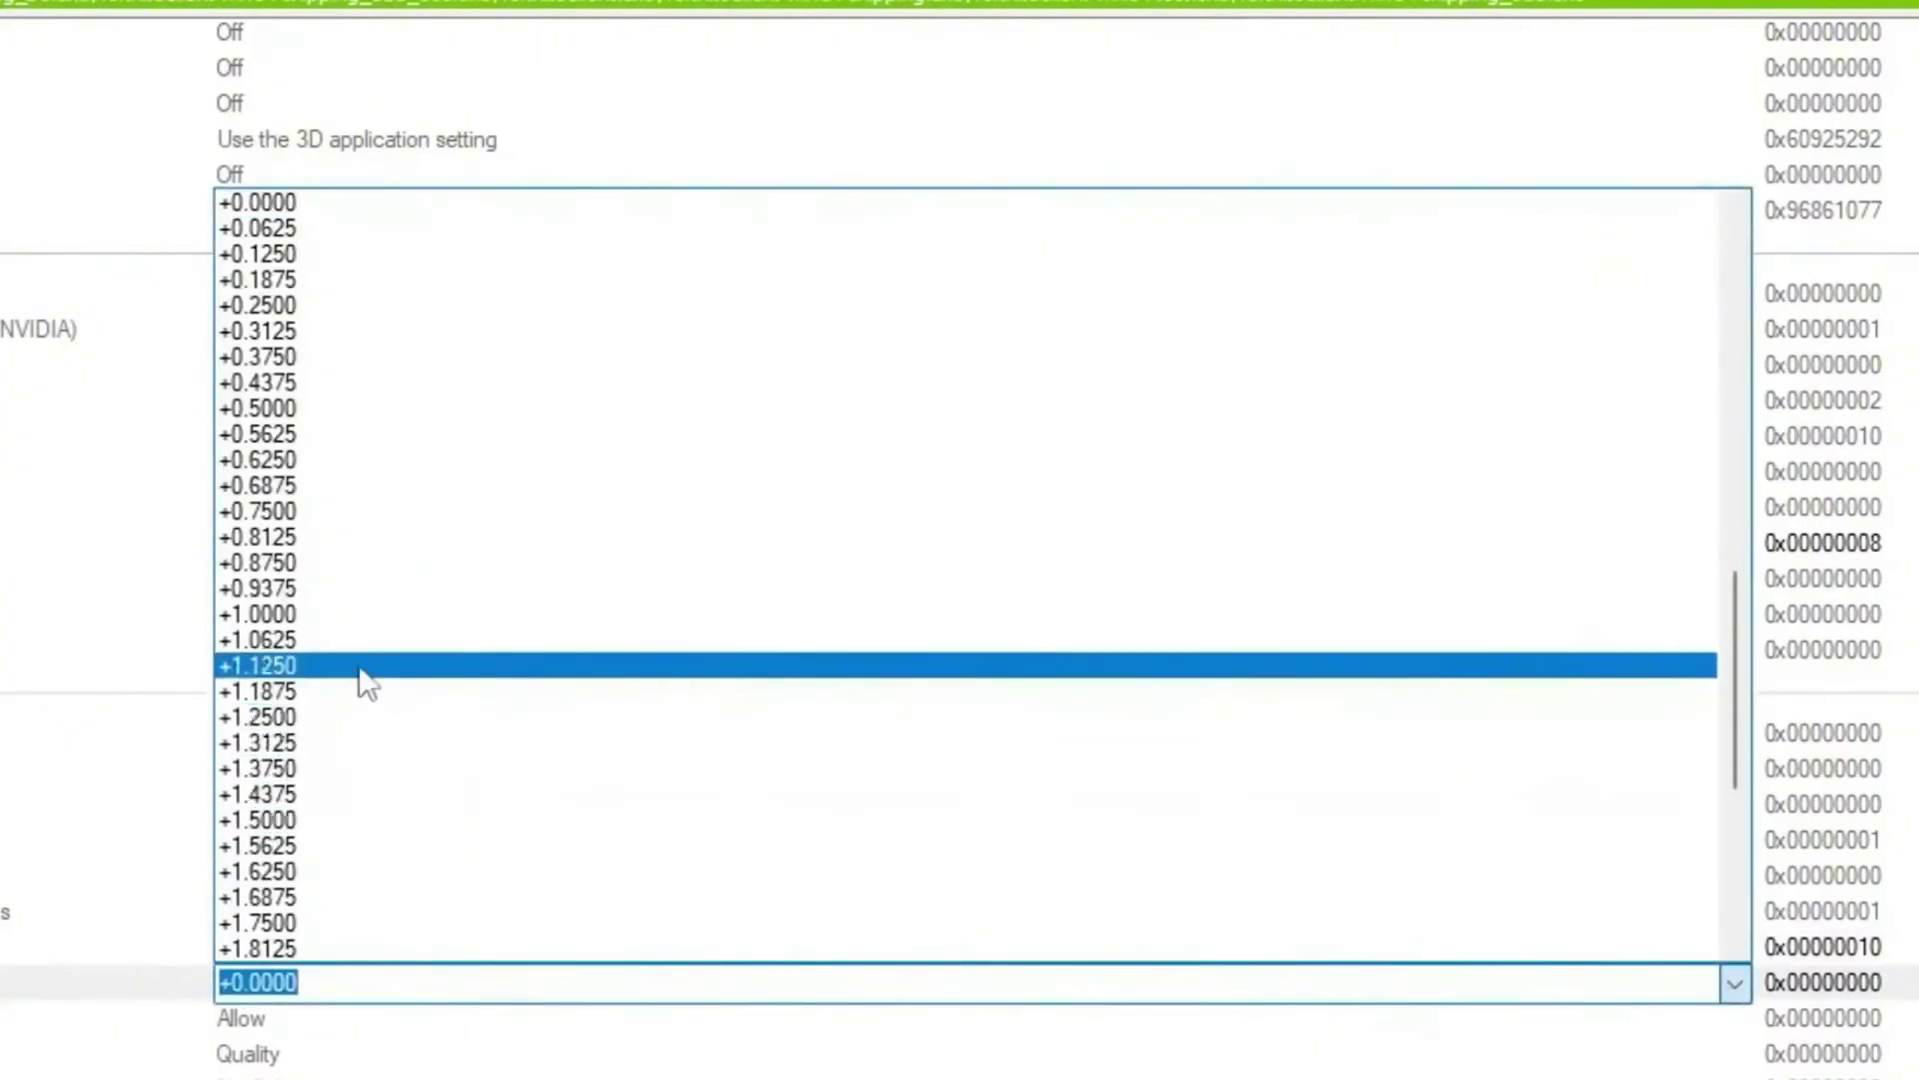
scroll(378, 662, "down", 2)
left_click(299, 870)
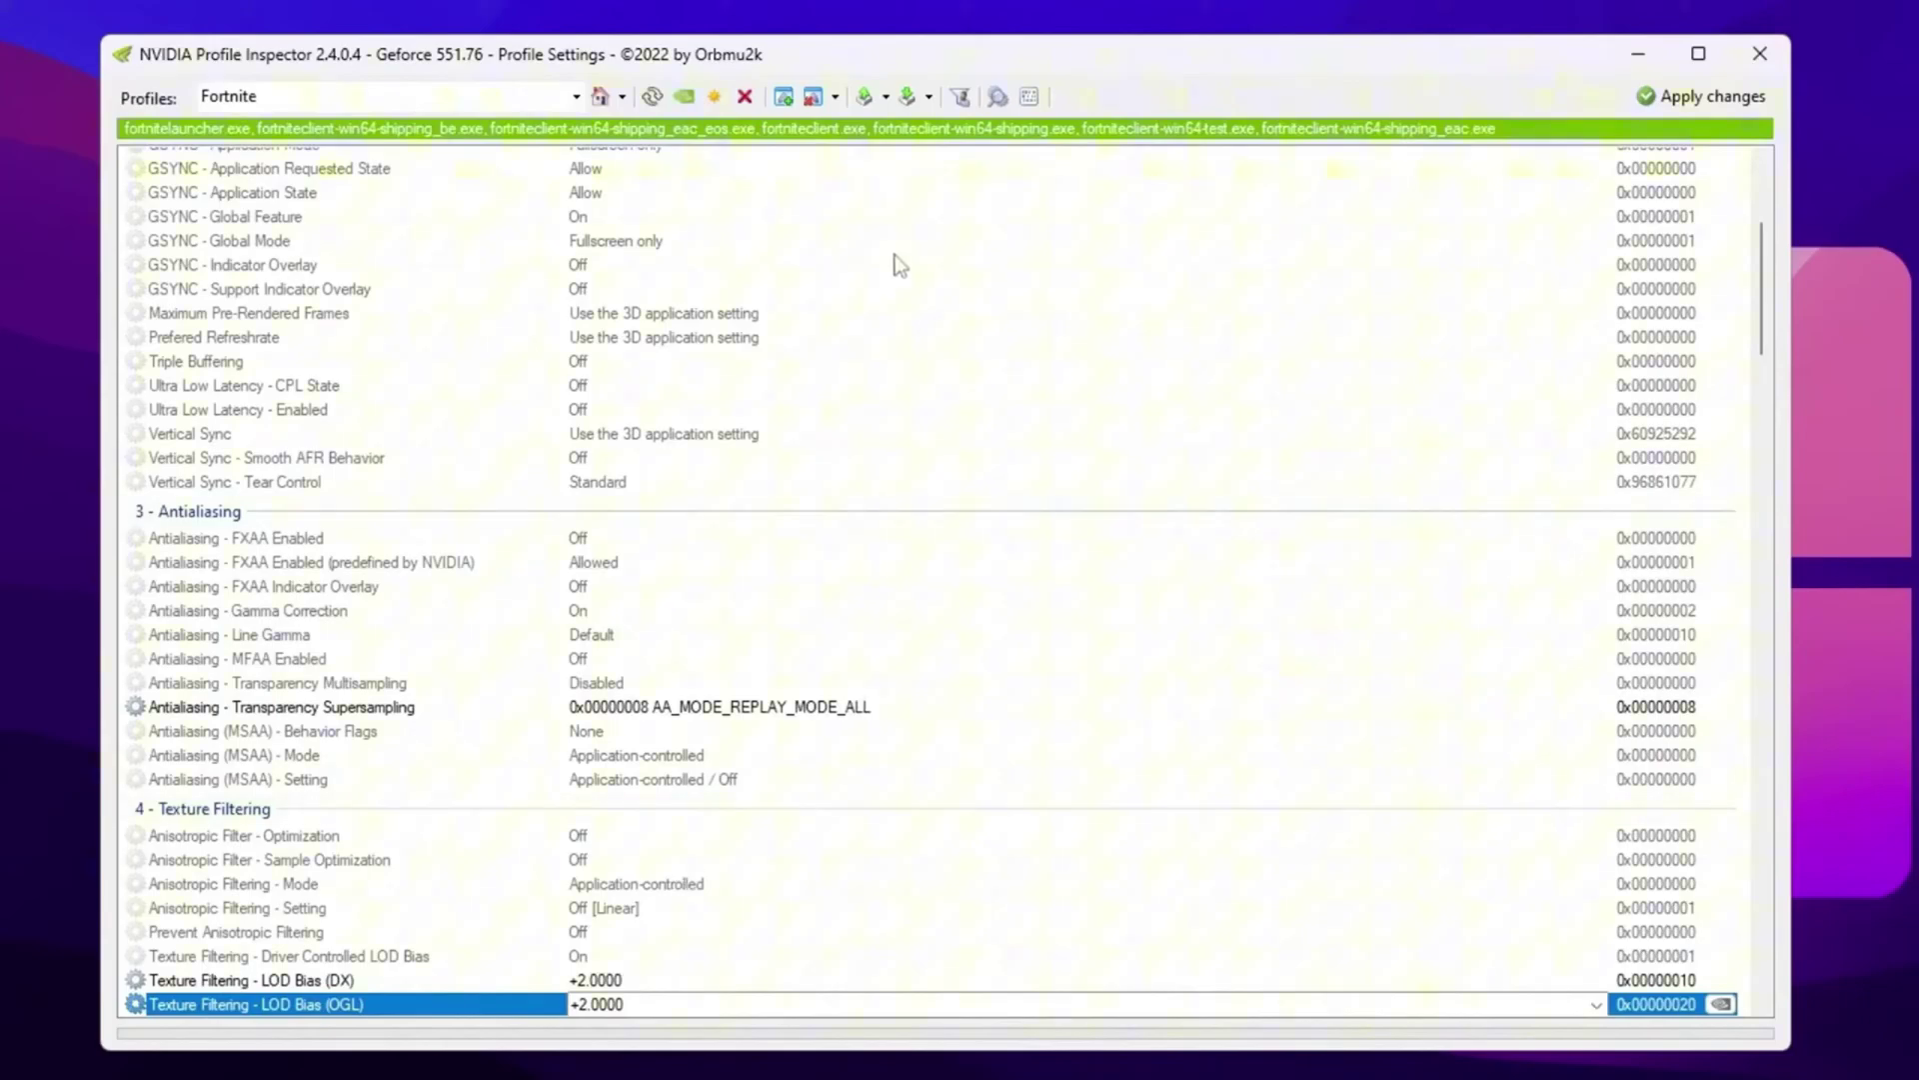
Import 'Fortnite Potato Graphics and 0 Delay.nip', apply the changes to the driver, and exit Profile Inspector.
left_click(912, 103)
left_click(960, 124)
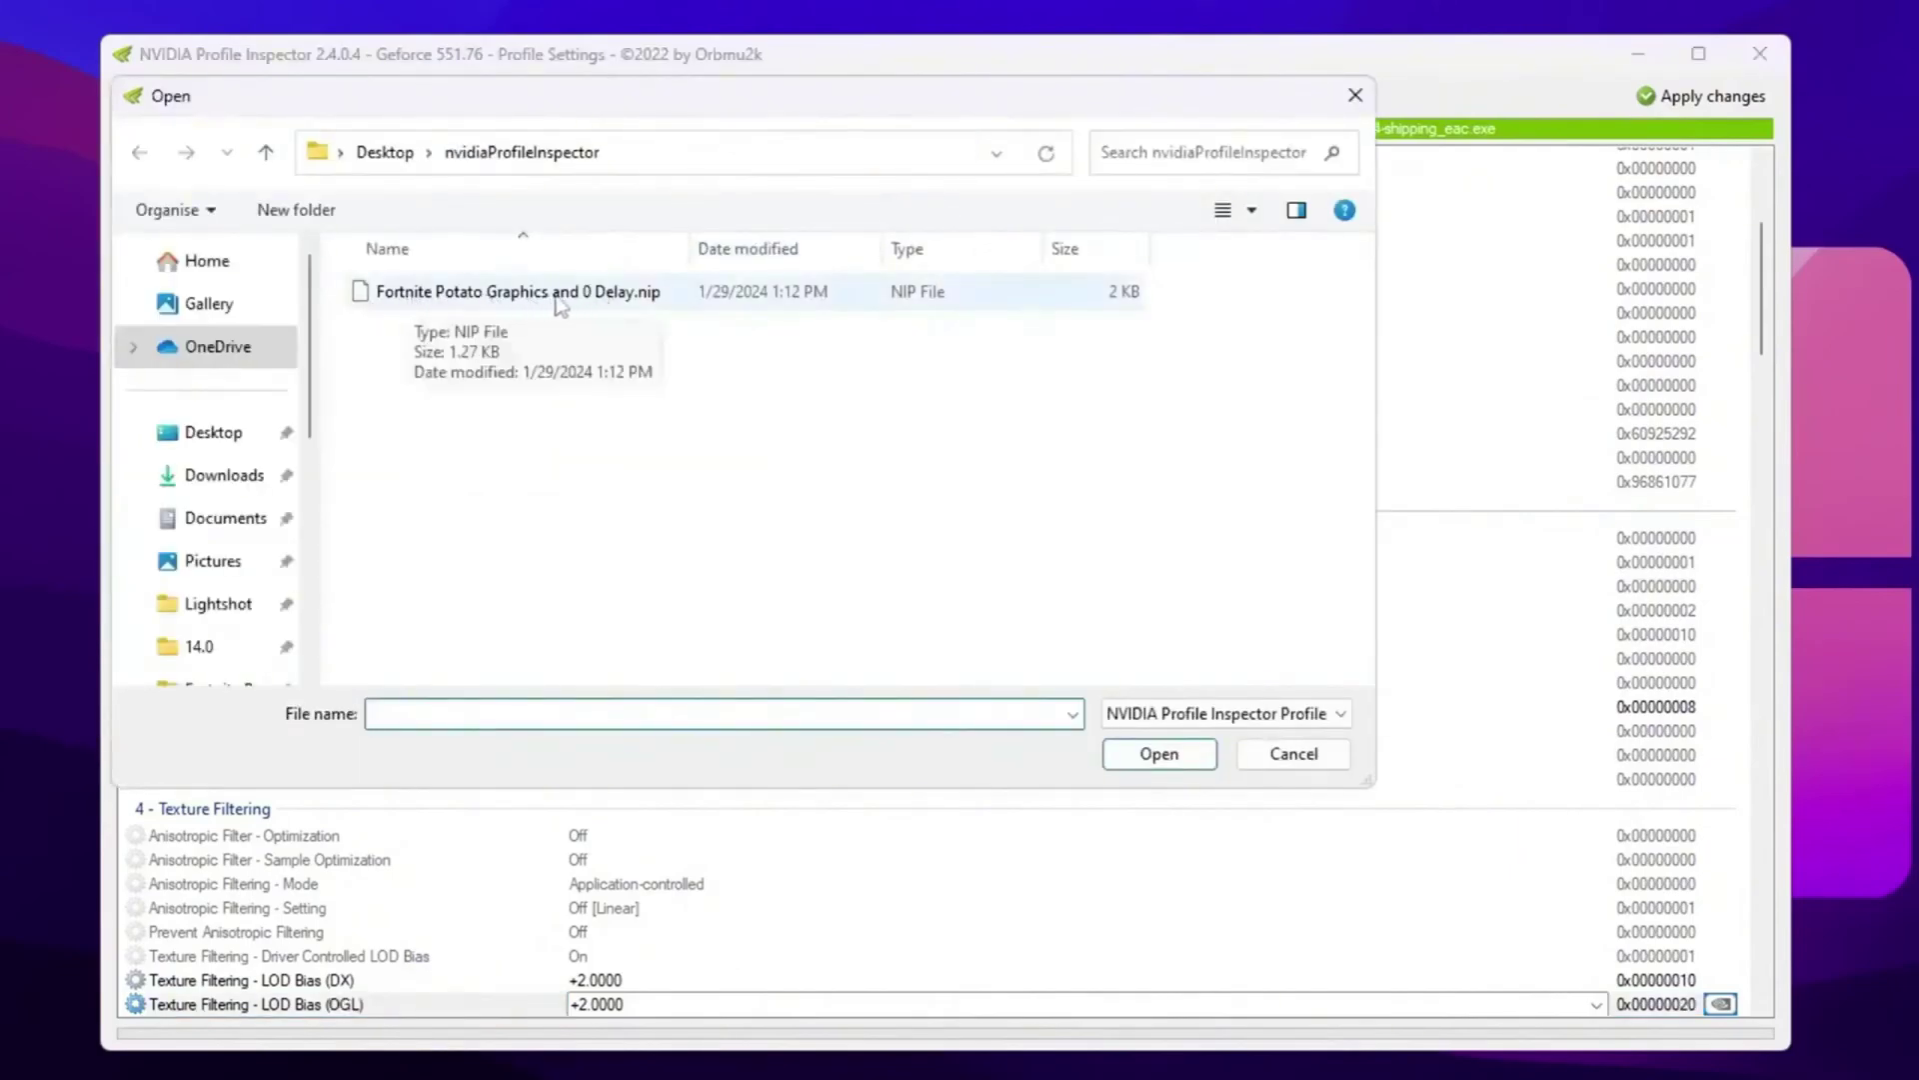
double_click(692, 290)
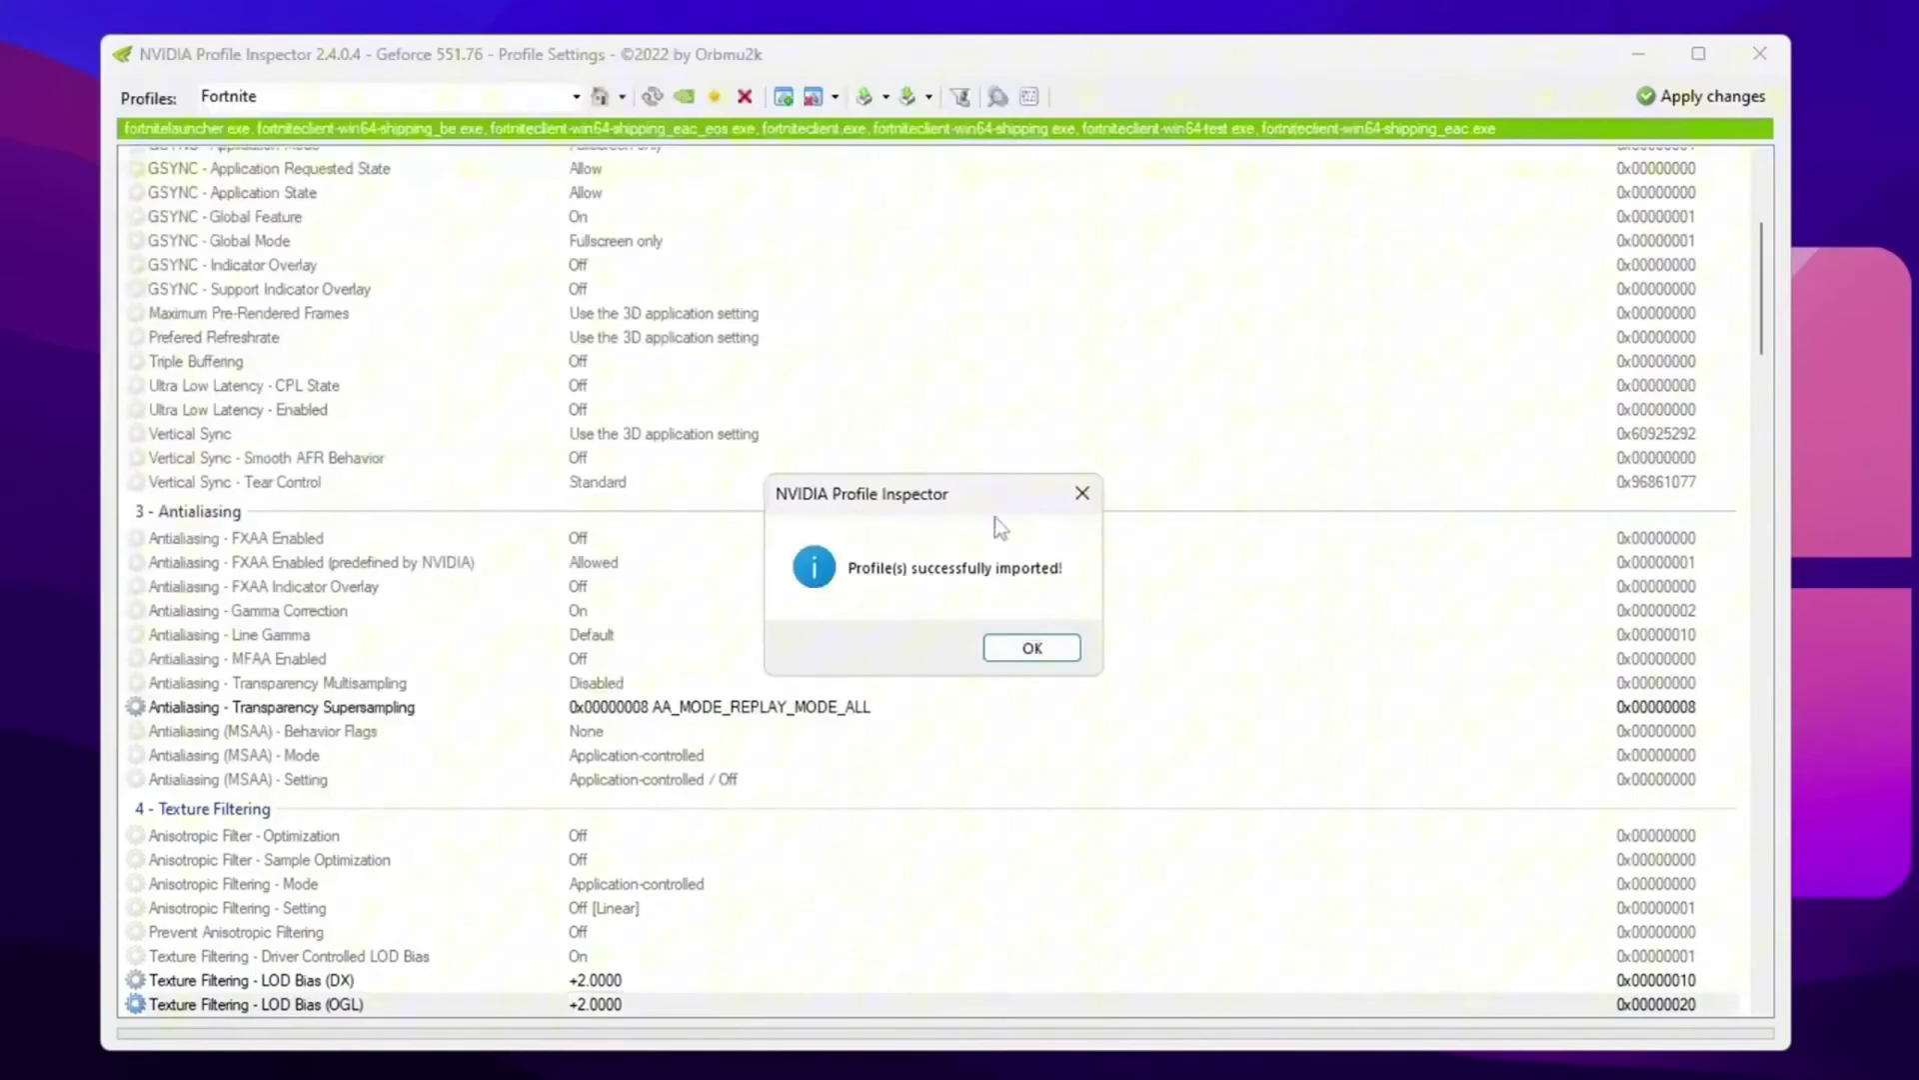
left_click(1028, 654)
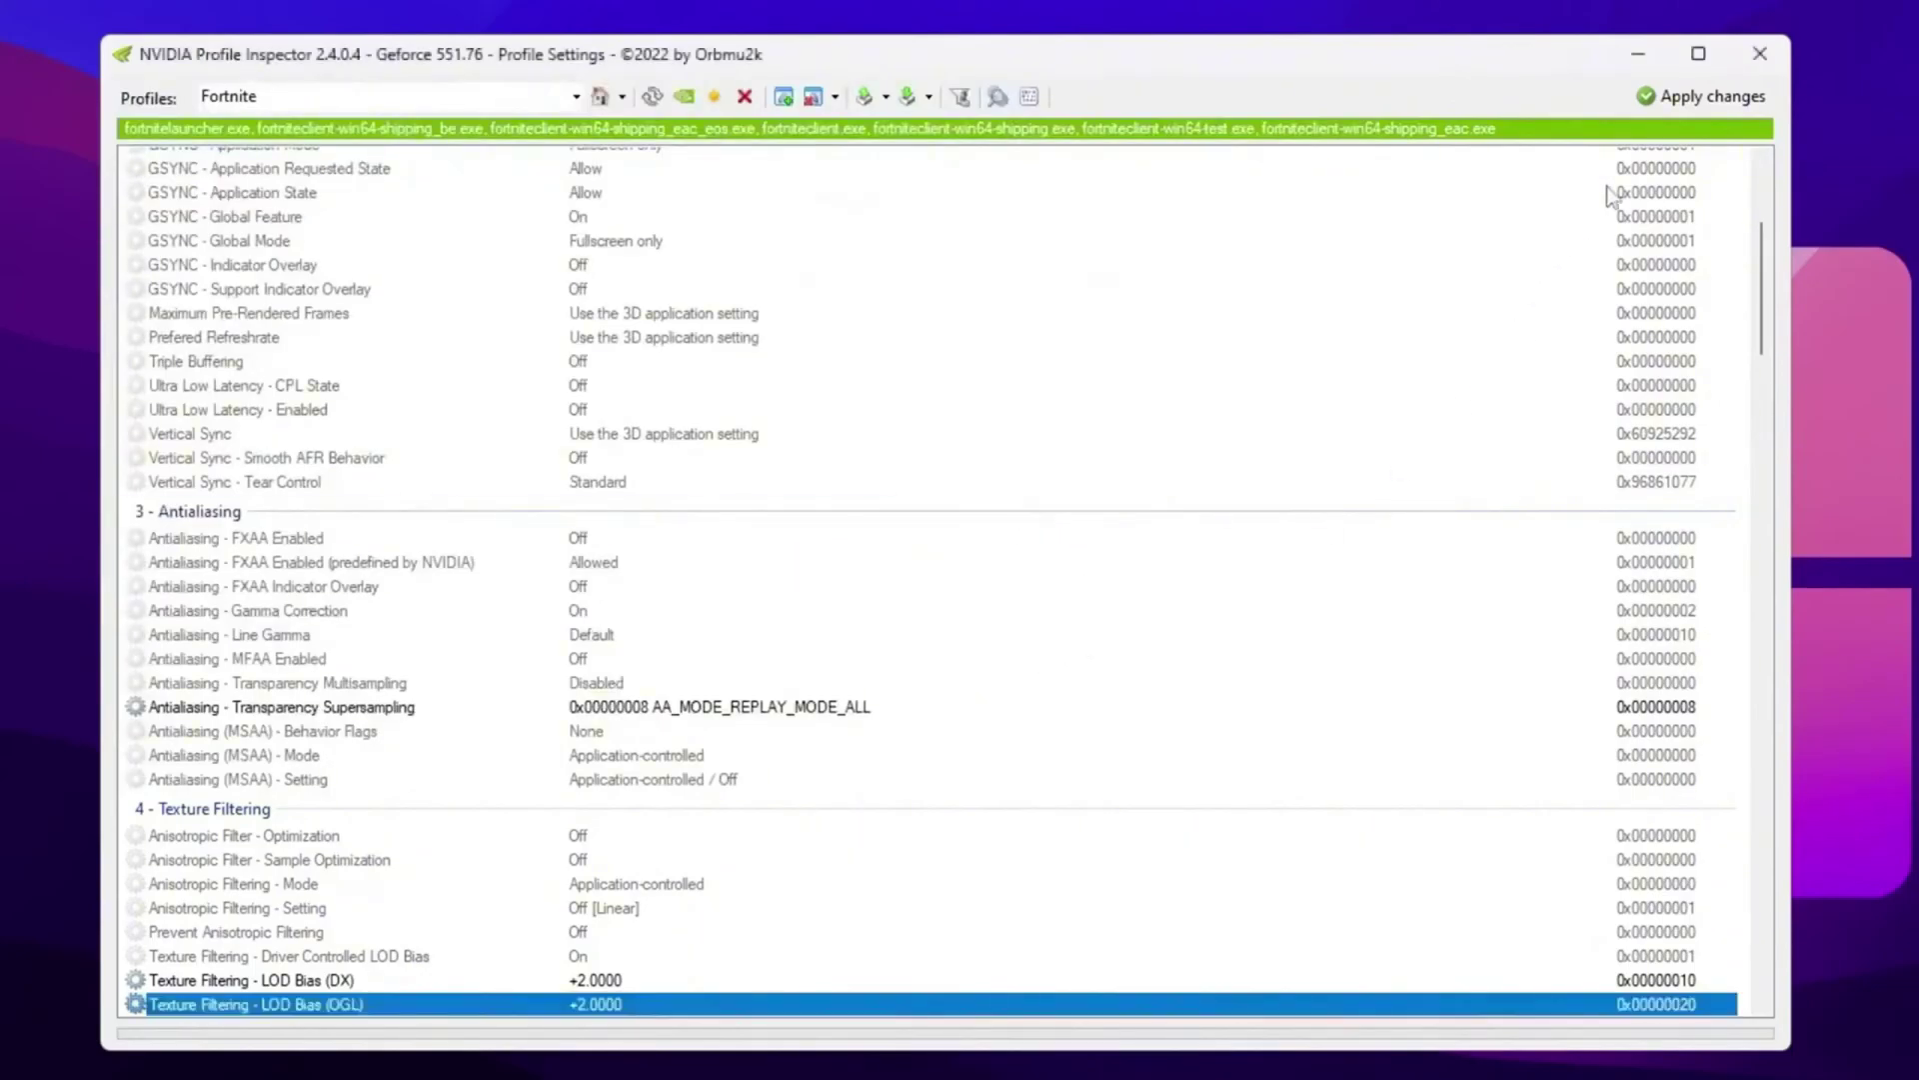
left_click(1699, 108)
left_click(1760, 55)
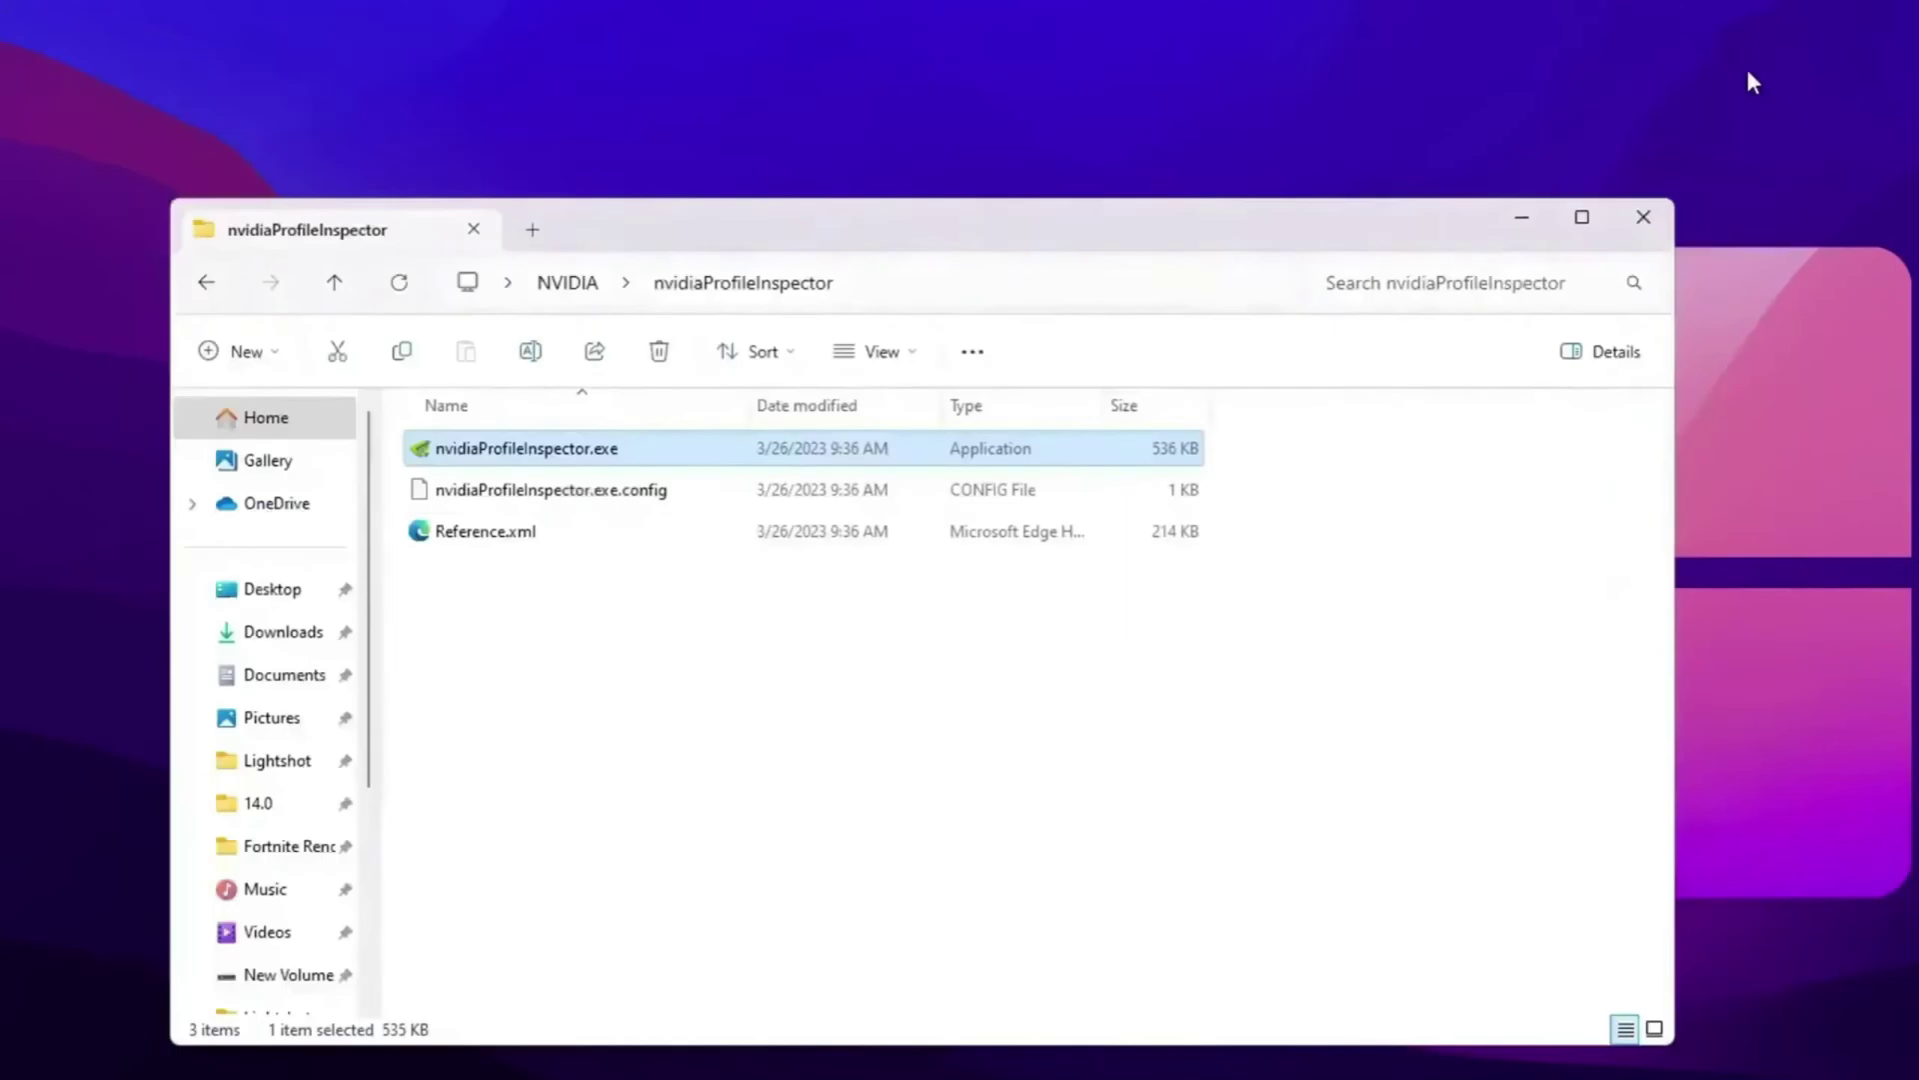
Copy GameUserSettings.ini from the AMD and INTEL folder's GameUserSettings folder.
left_click(1642, 217)
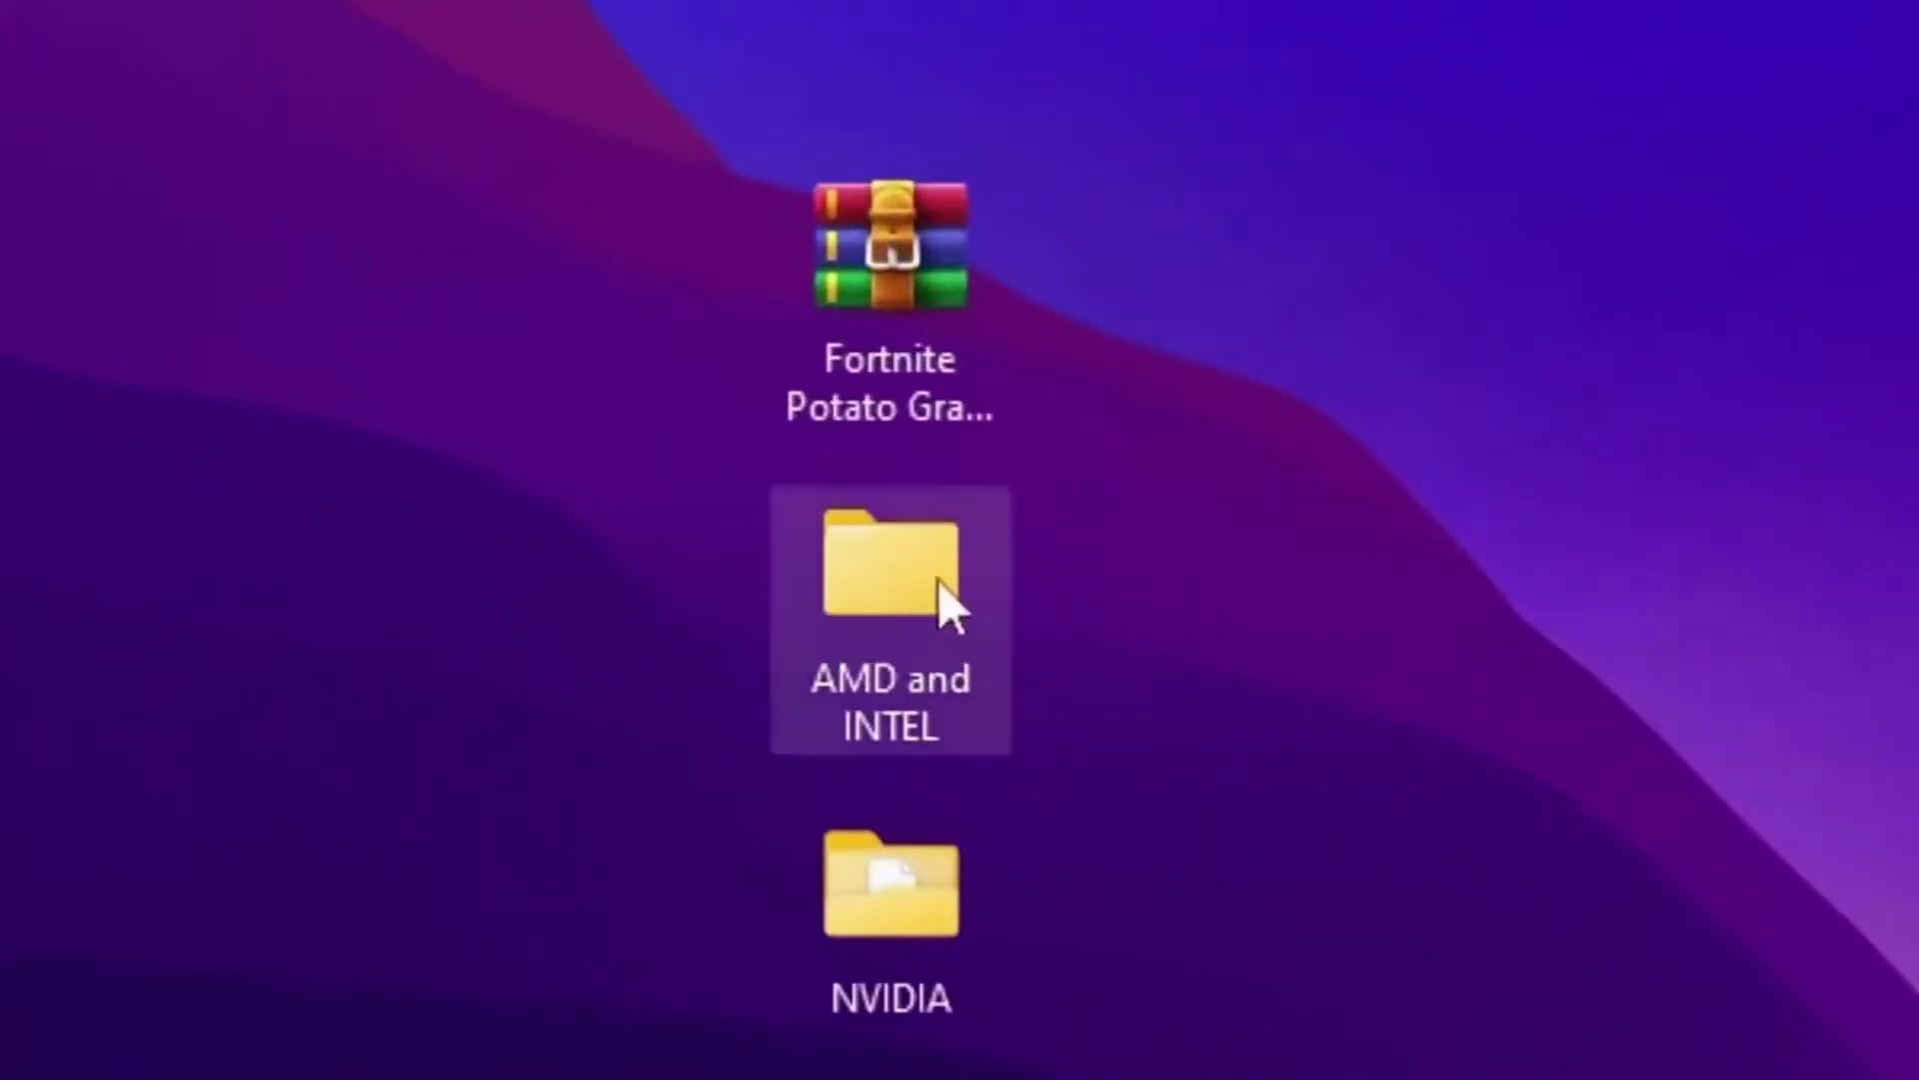
double_click(825, 590)
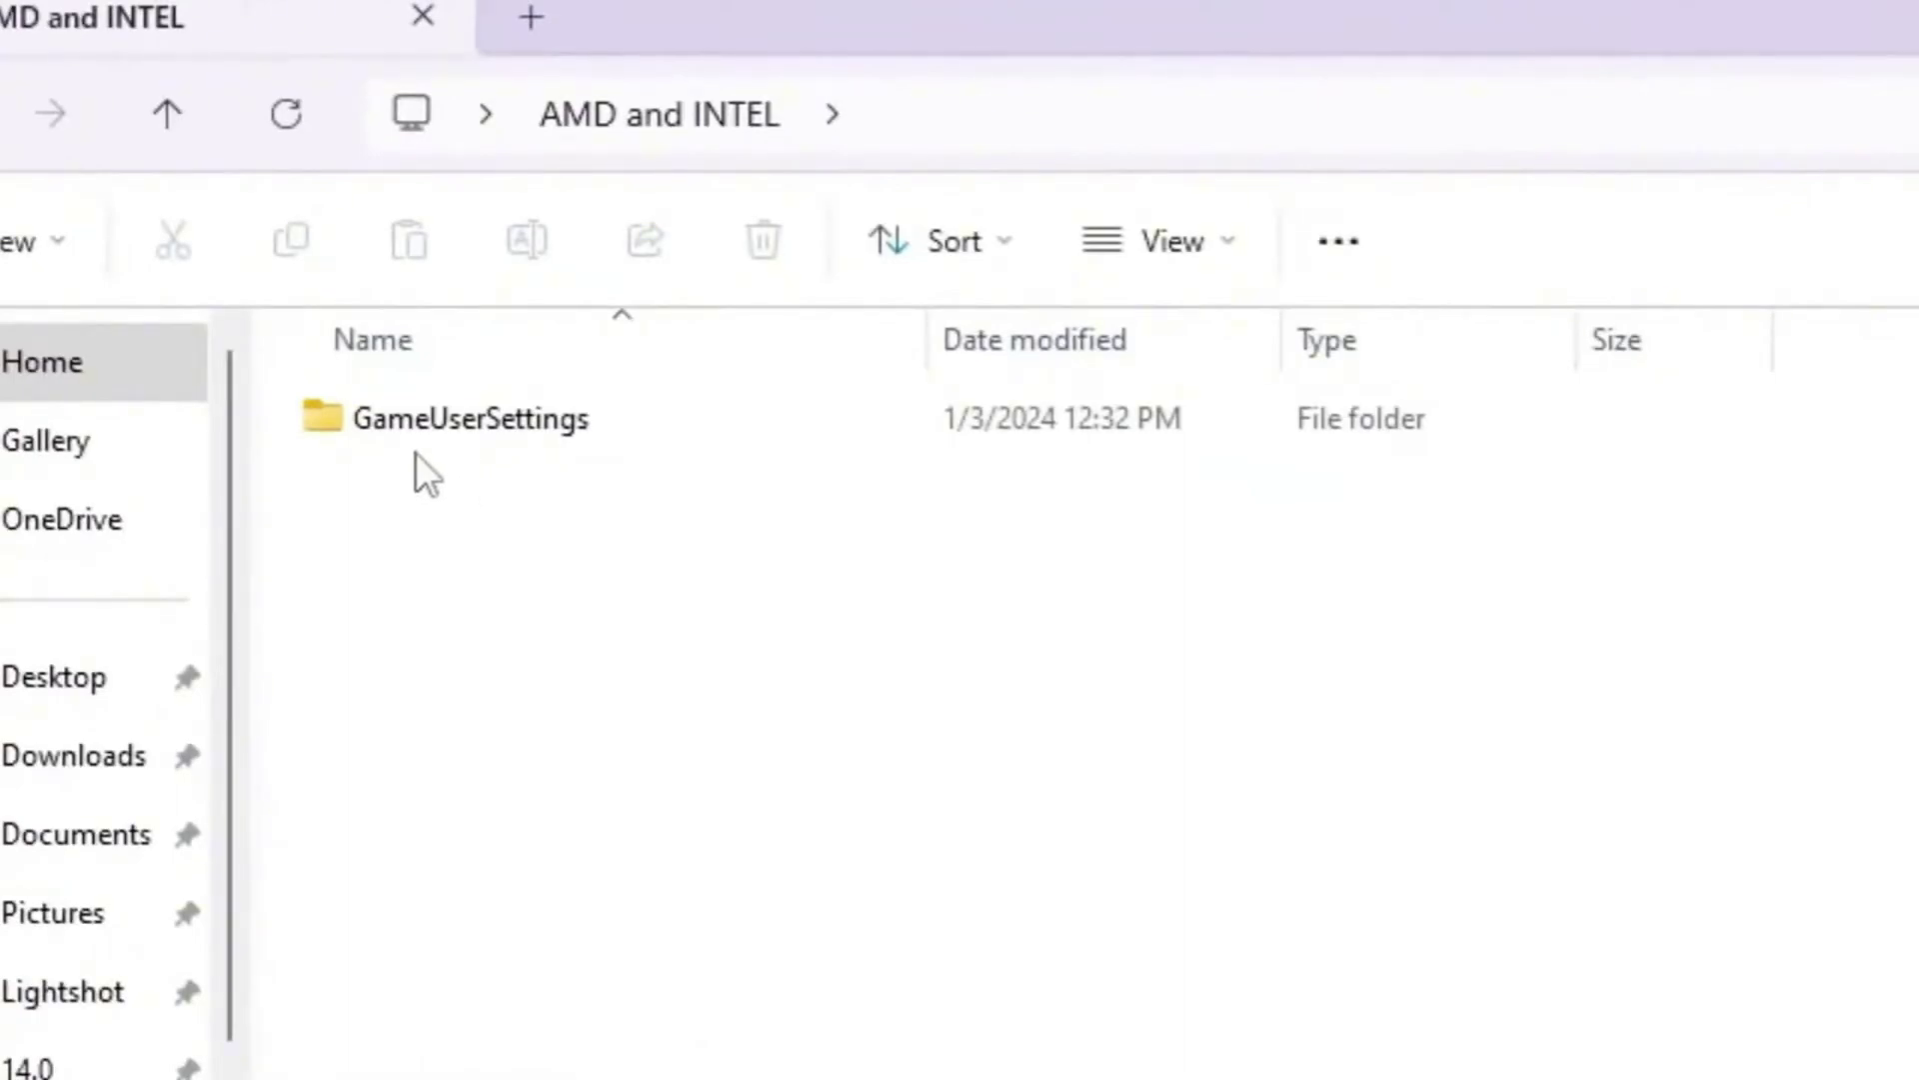
mouse_move(587, 421)
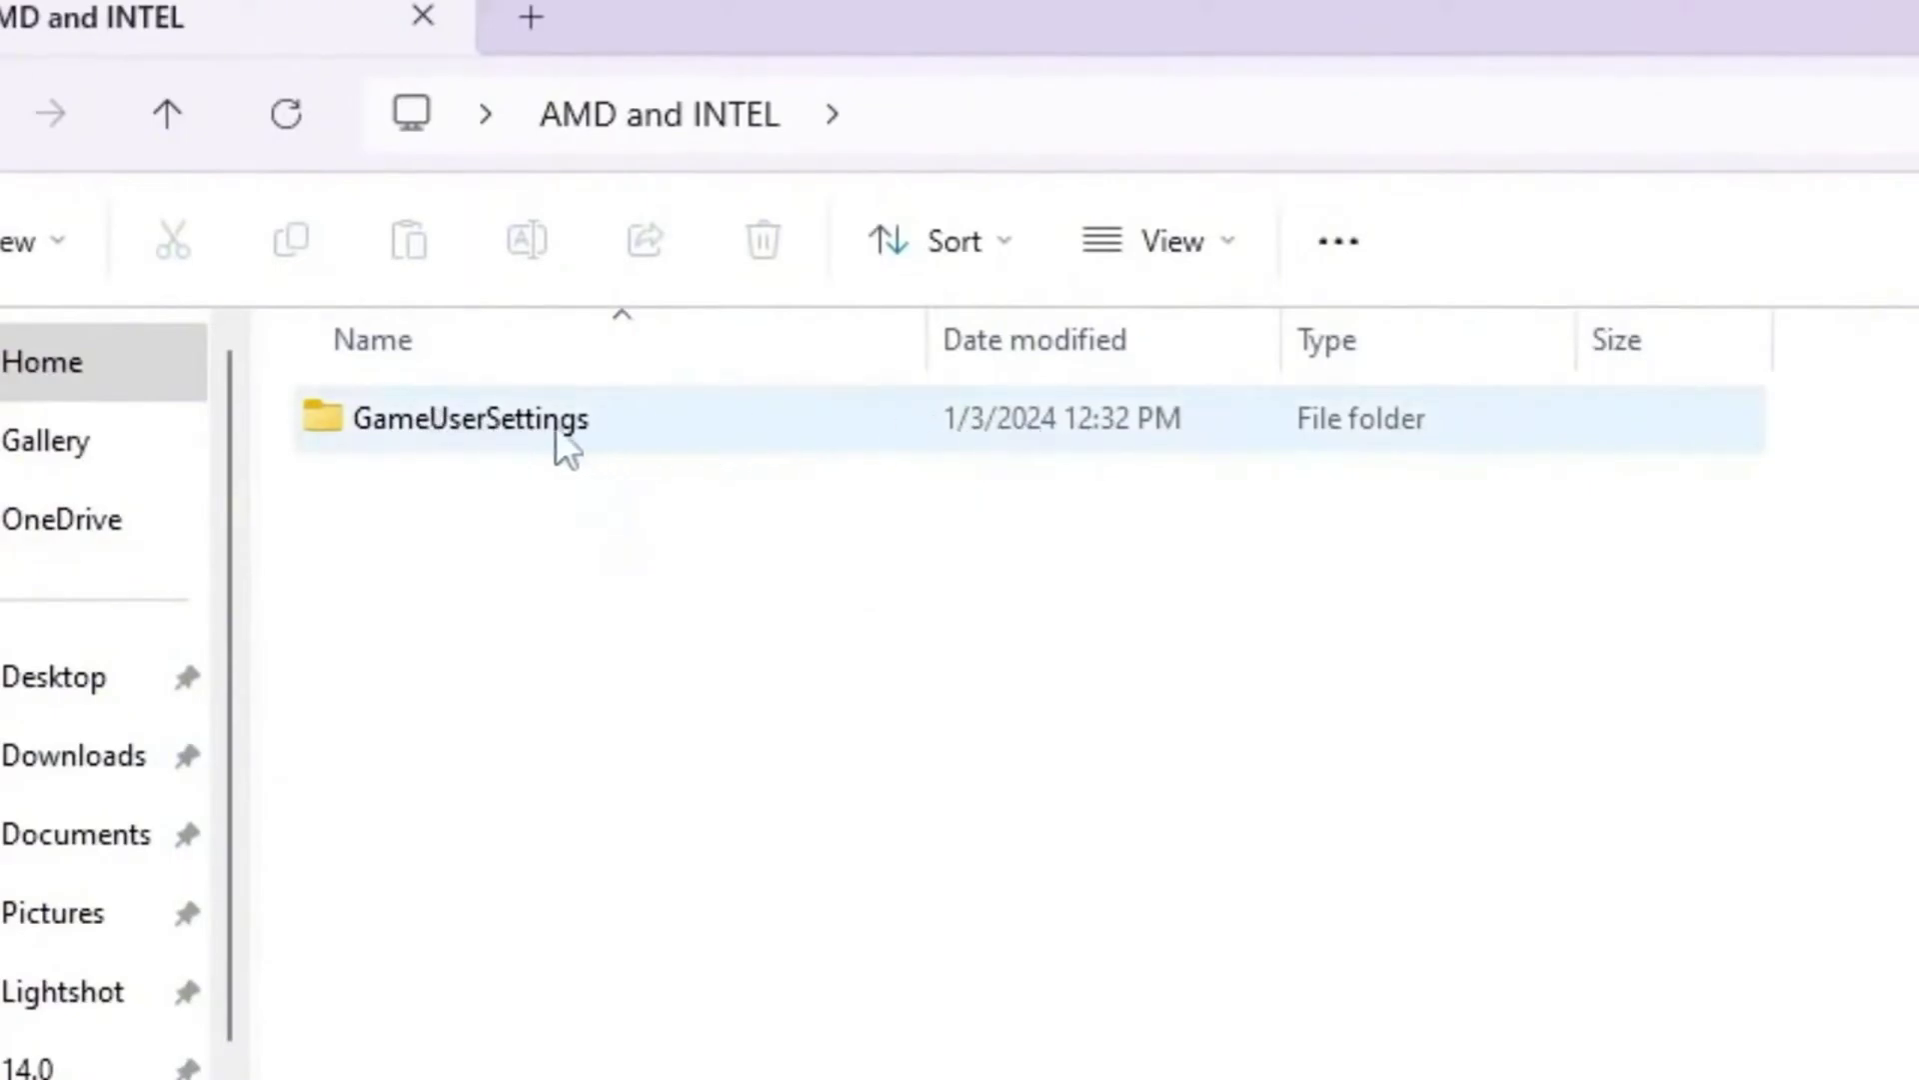
double_click(500, 400)
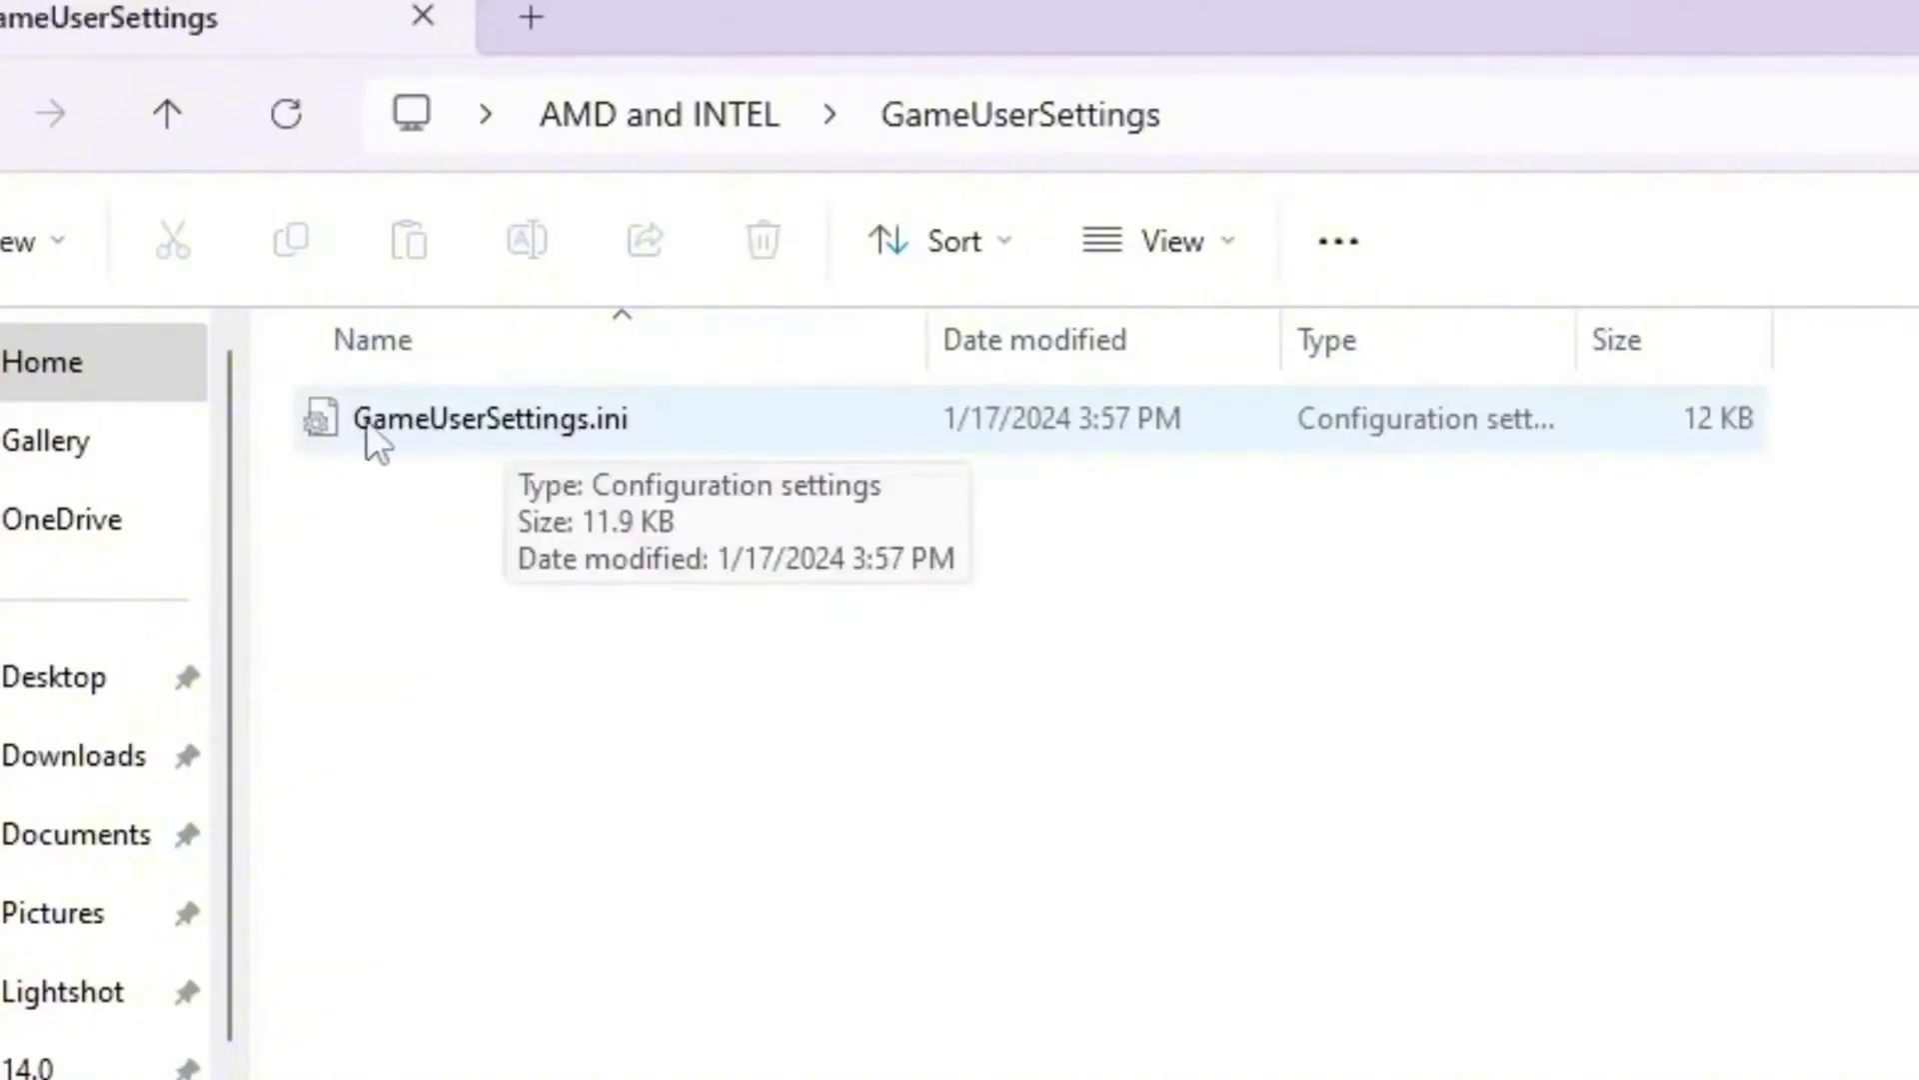
right_click(470, 420)
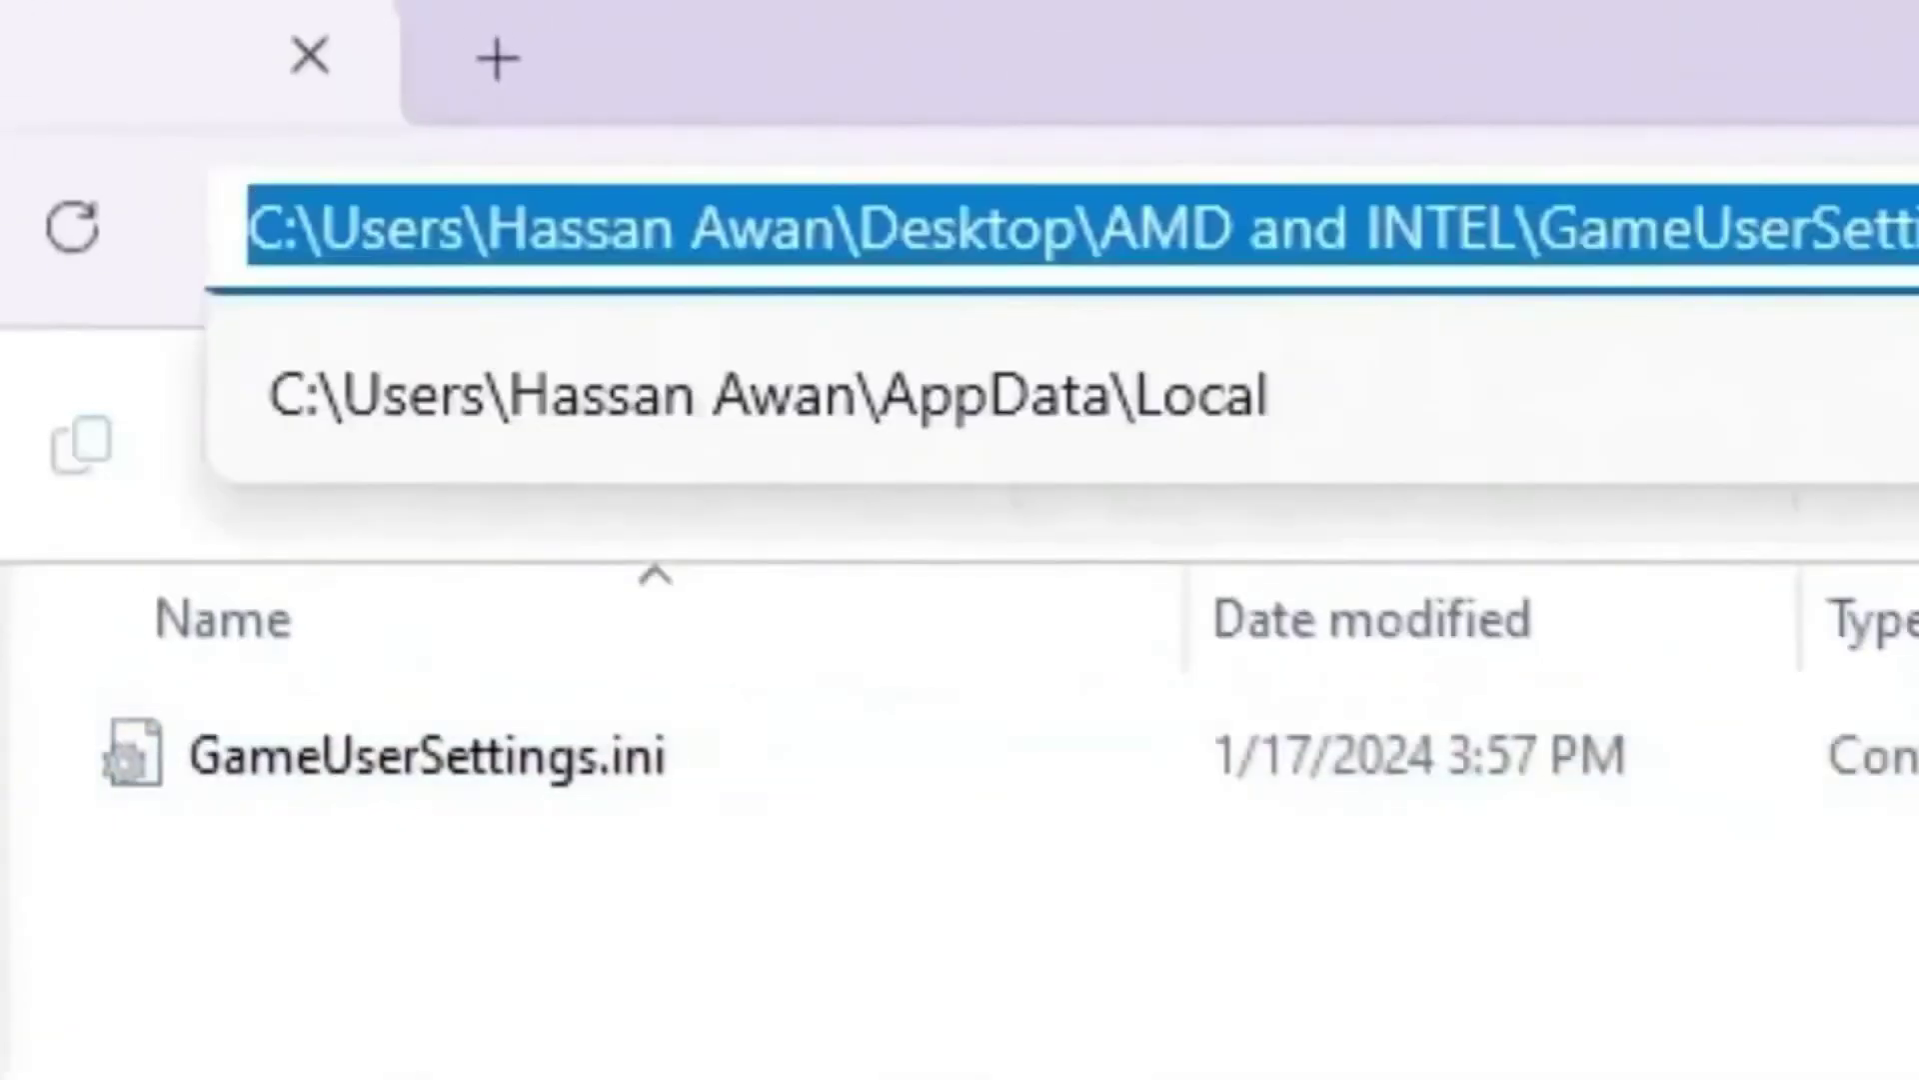
Go to %localappdata% through the address bar.
type("%")
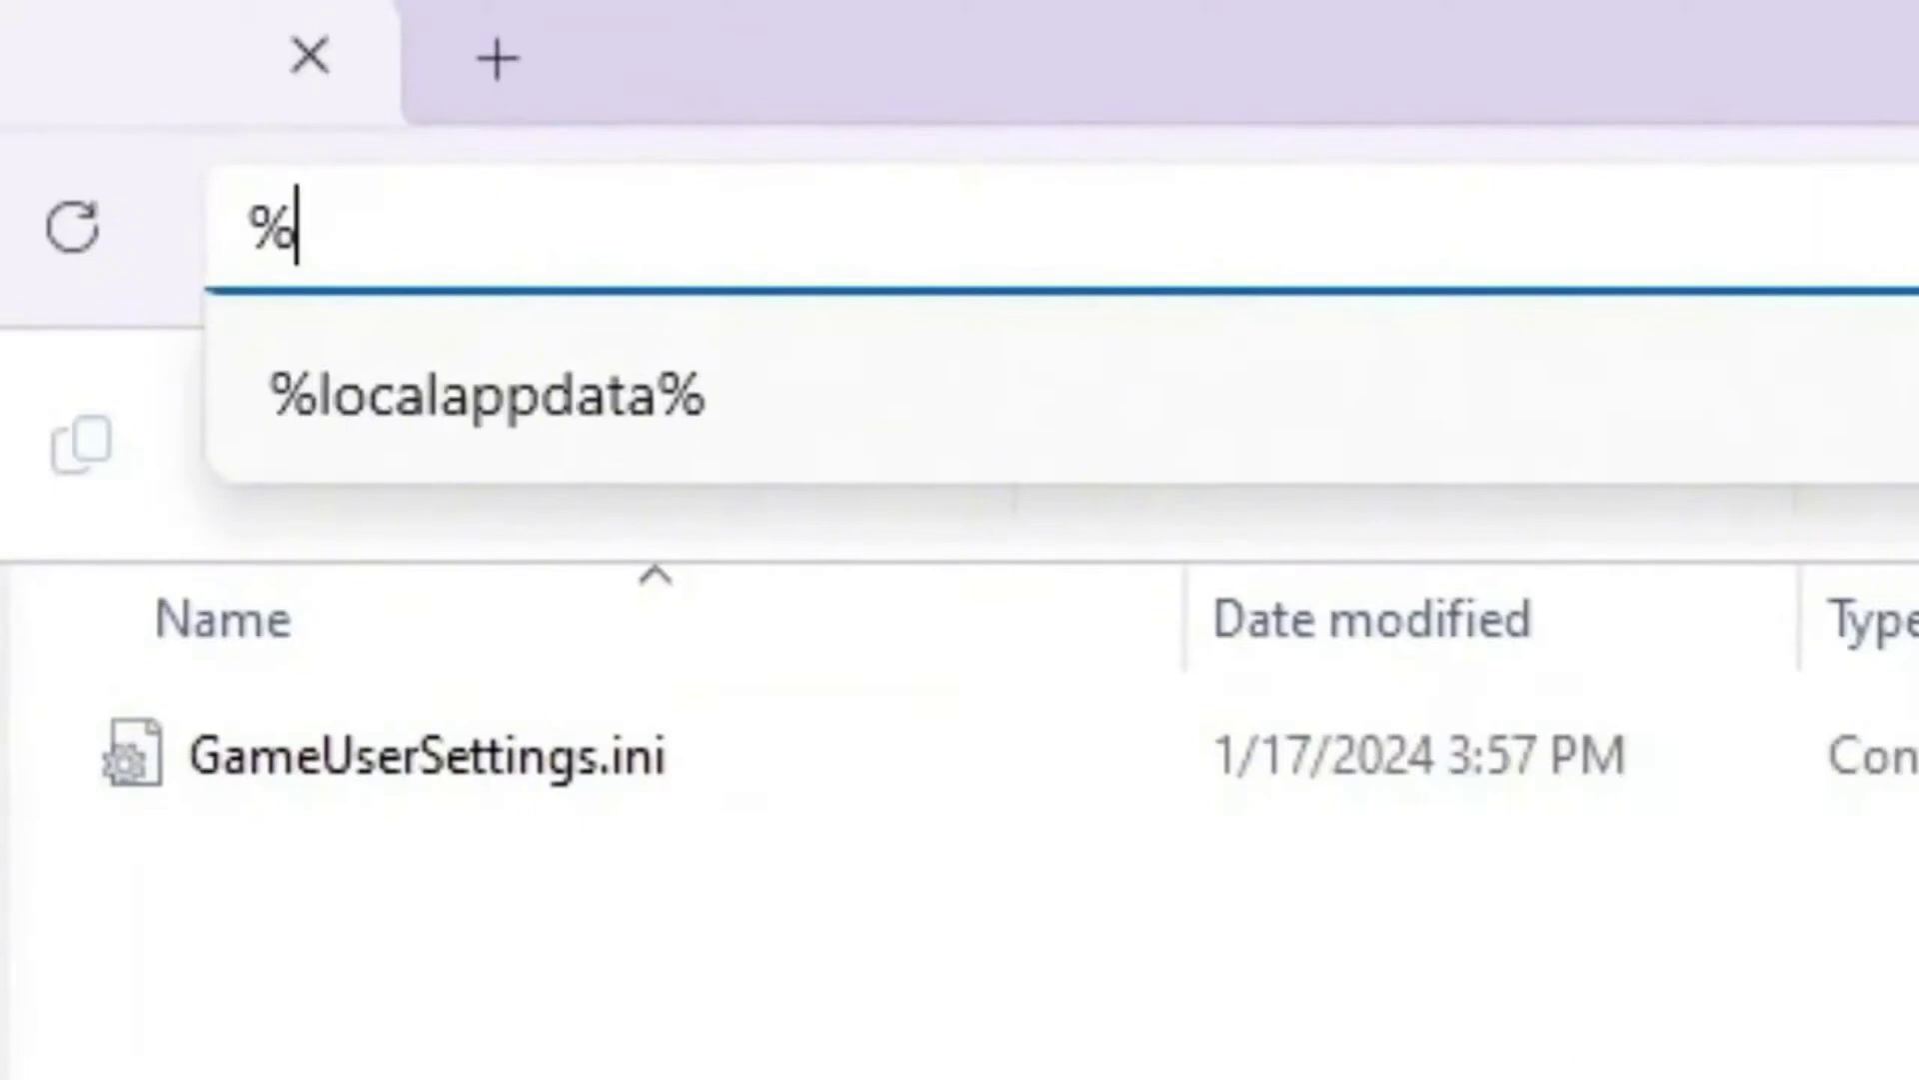
key("Down")
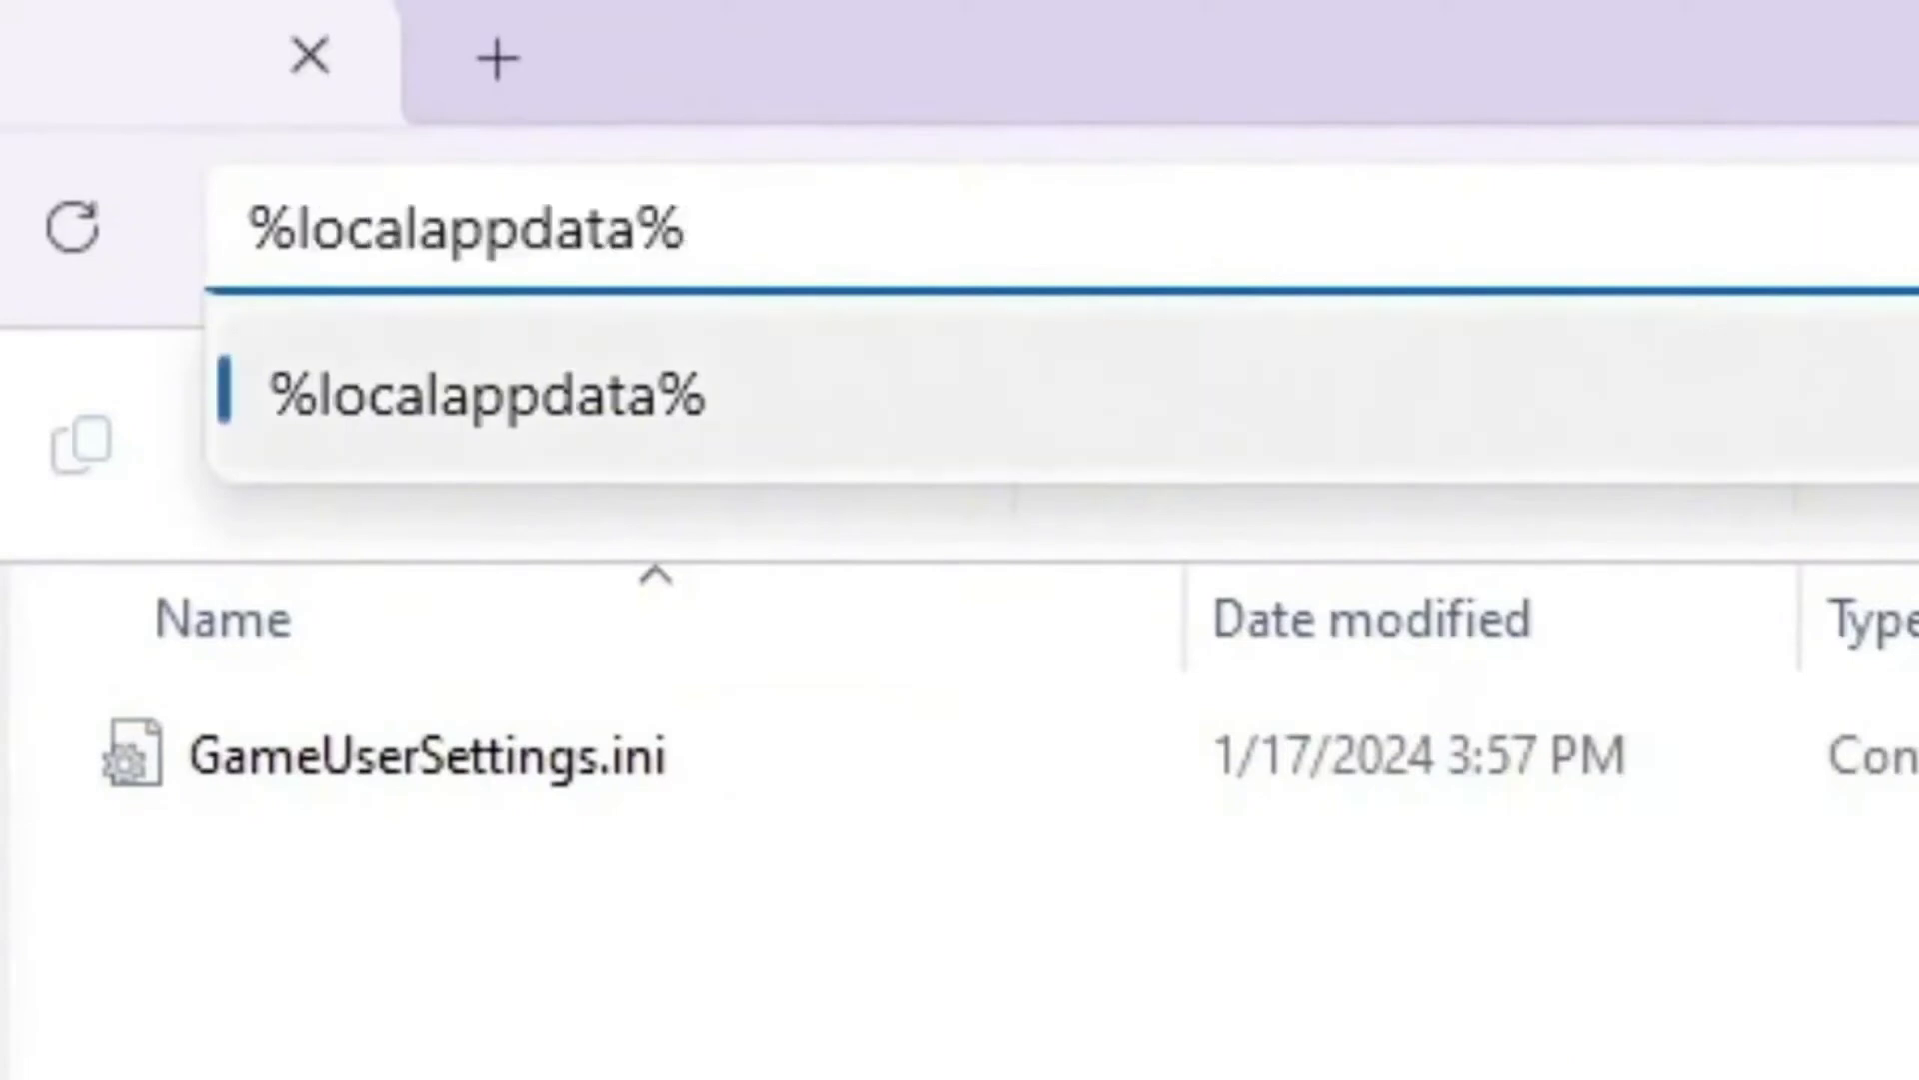
key("Return")
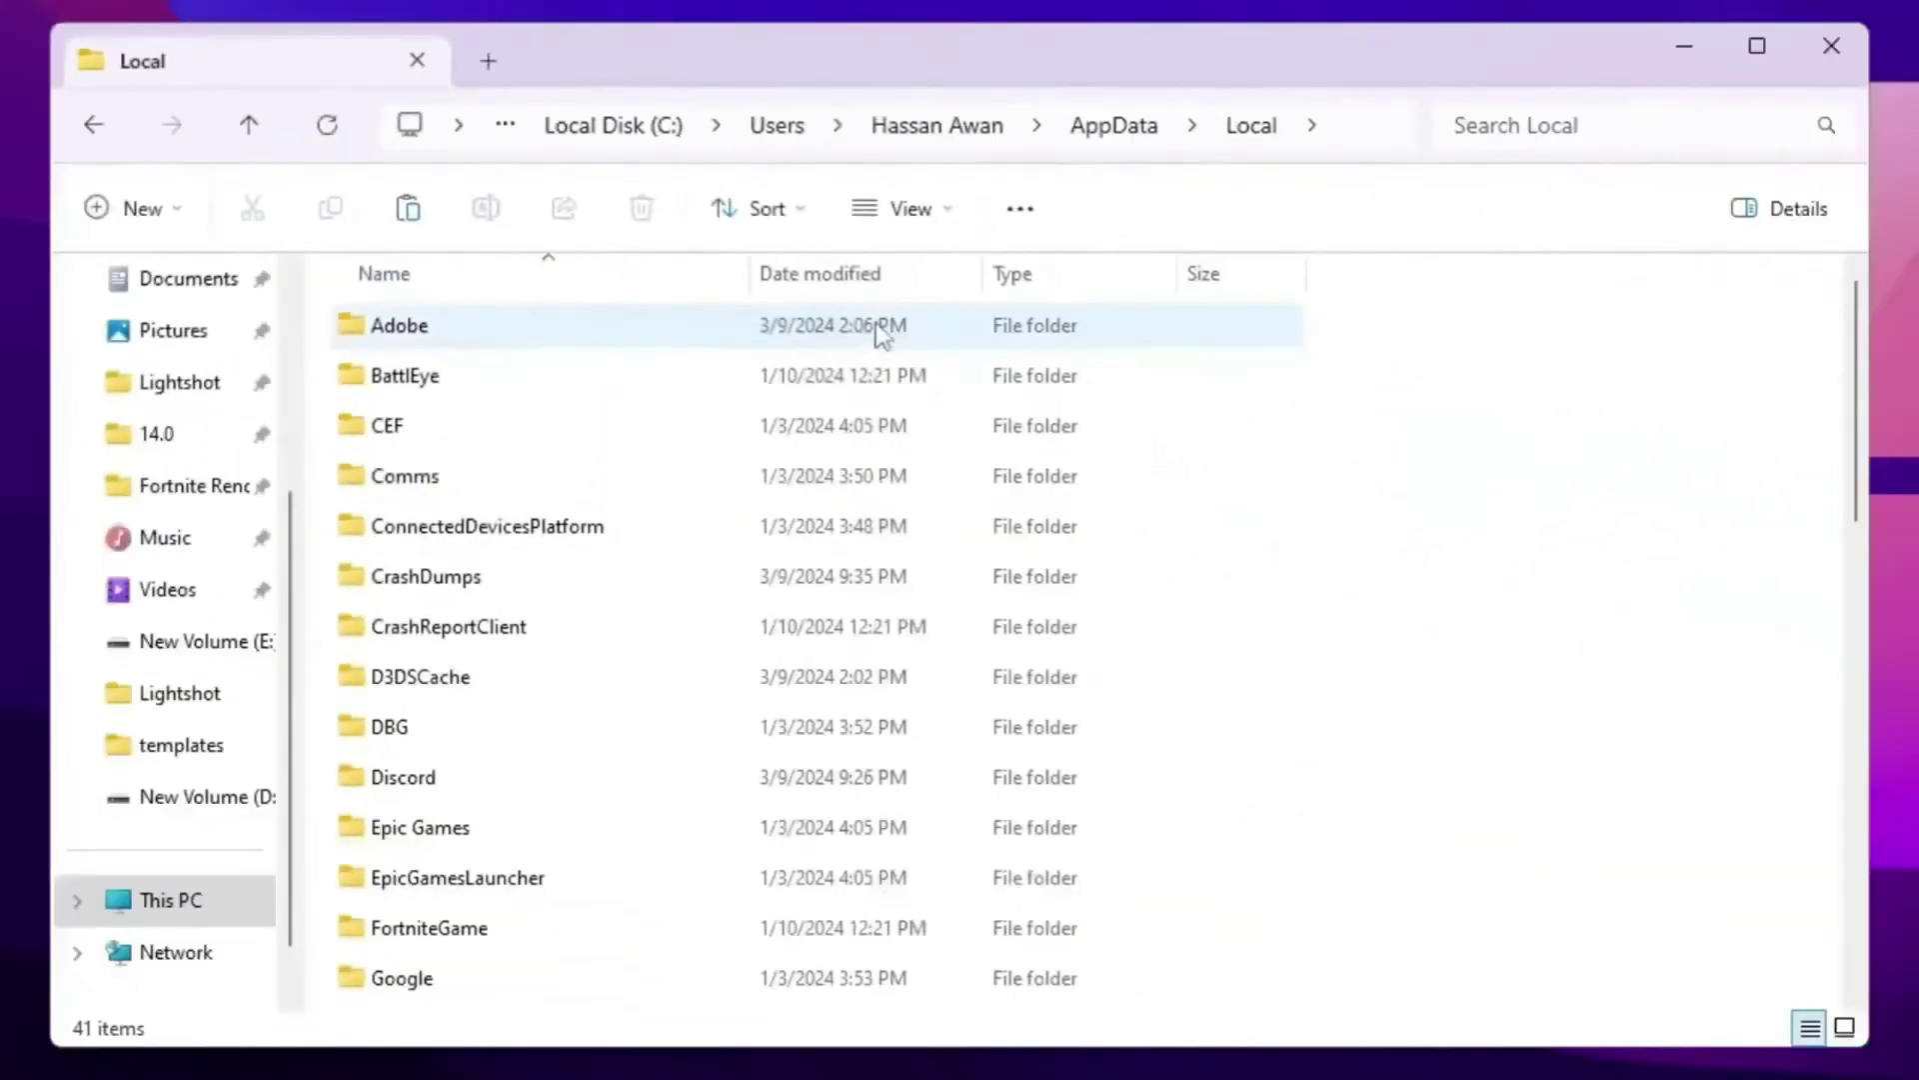
Navigate to FortniteGame\Saved\Config\WindowsClient.
left_click(613, 322)
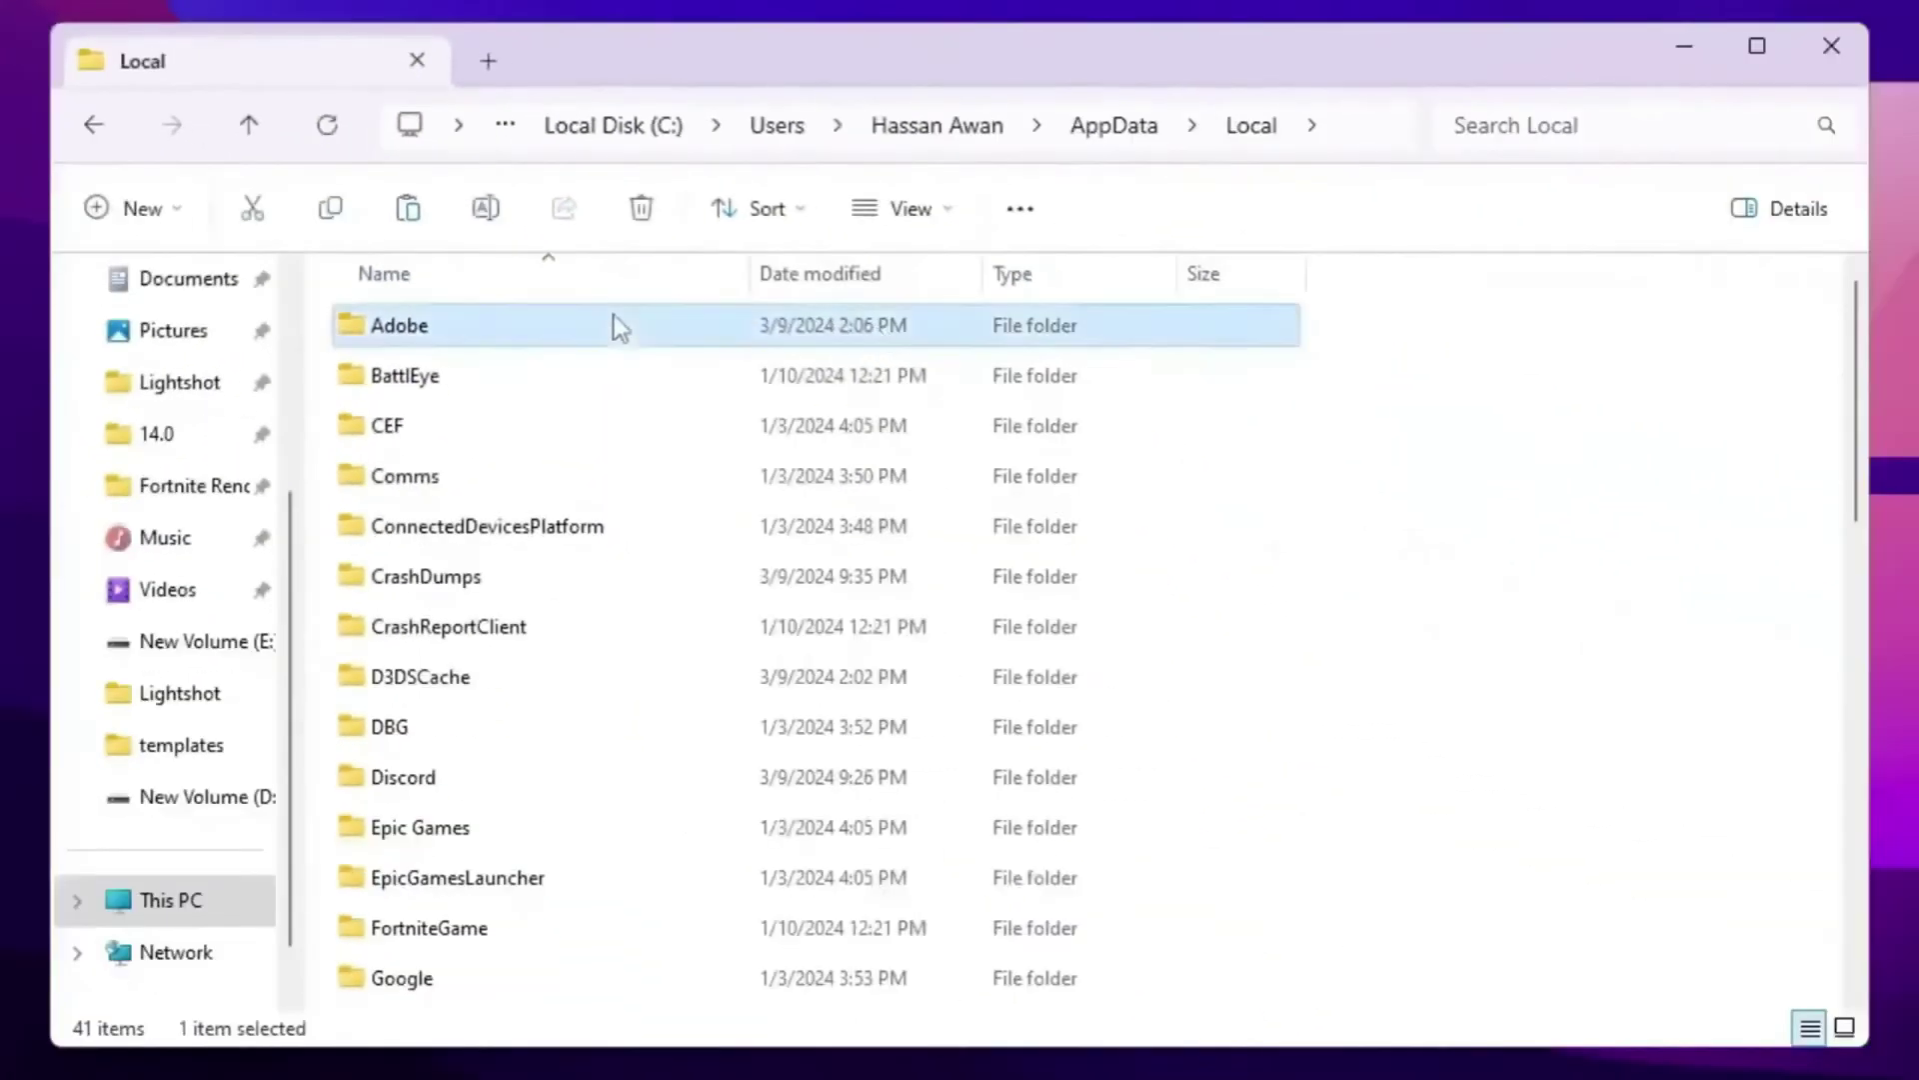
key("f")
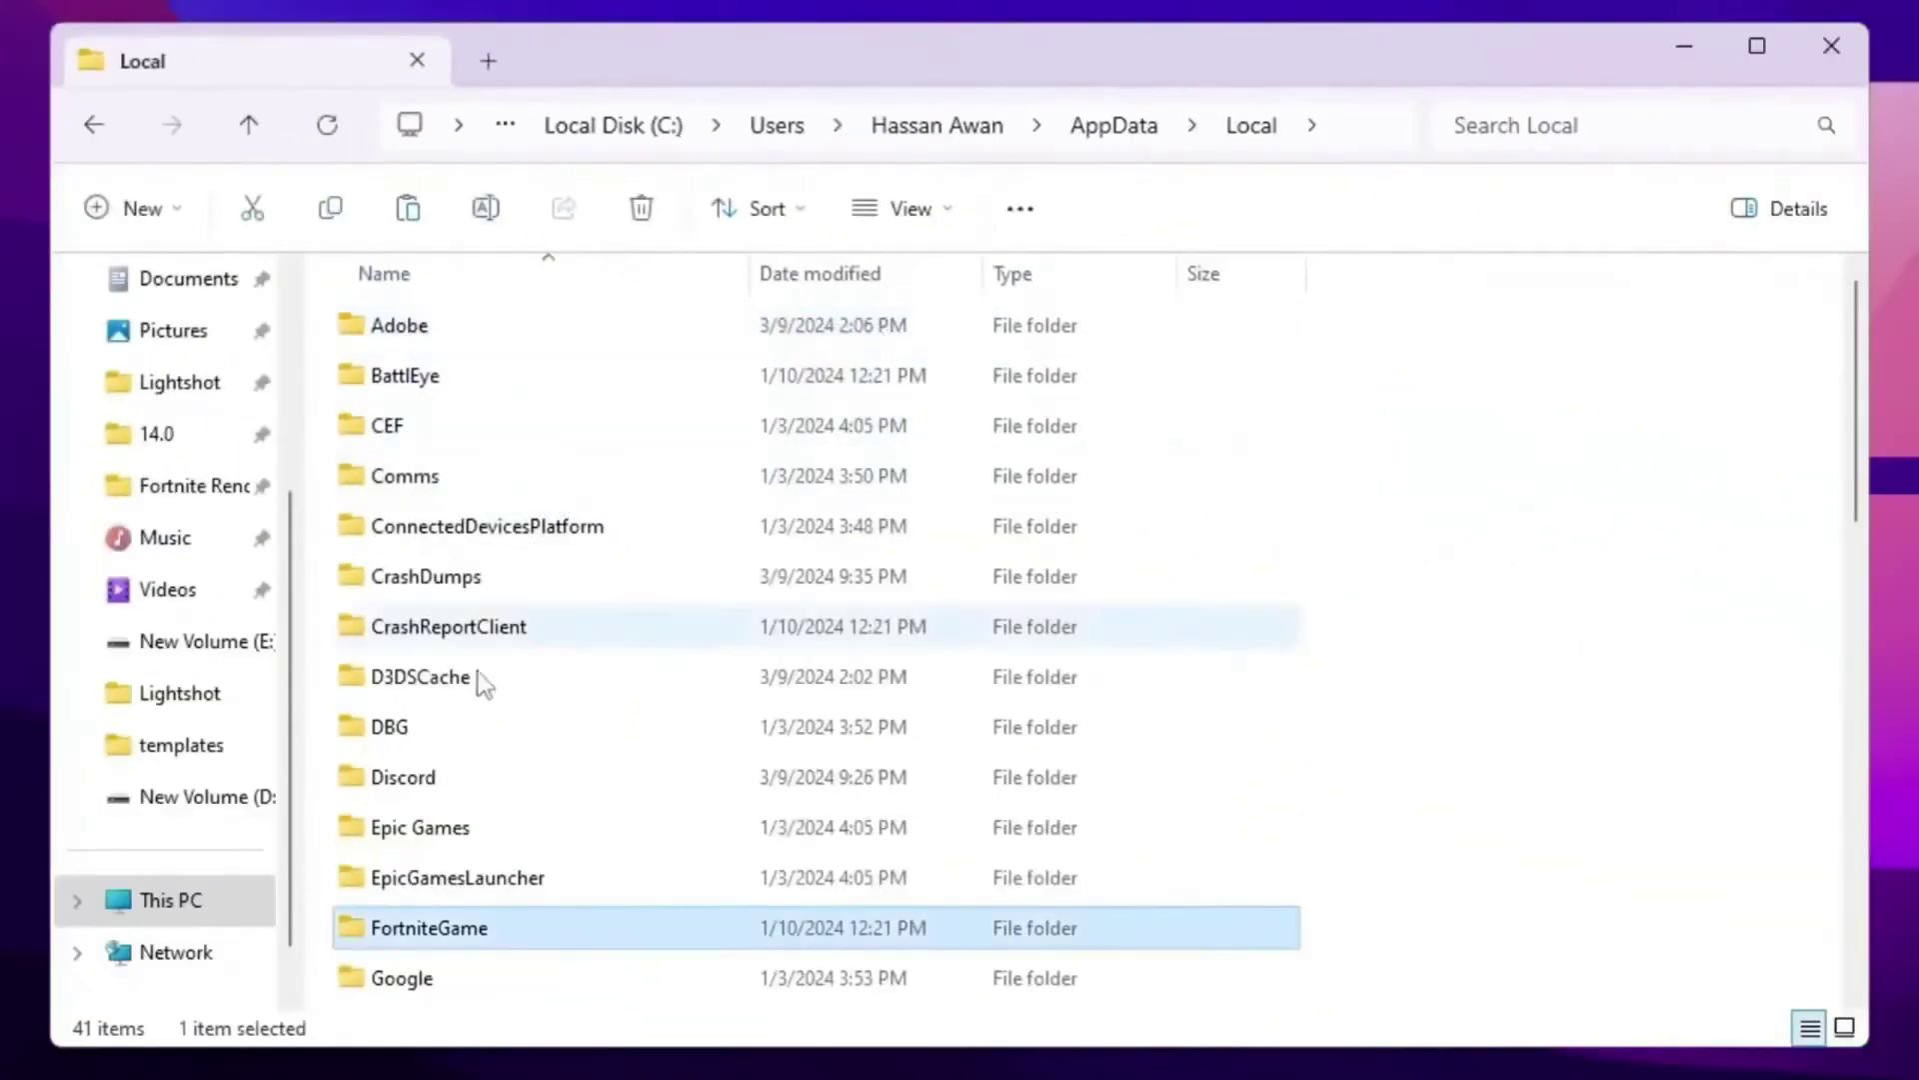
double_click(433, 938)
left_click(422, 338)
double_click(422, 337)
double_click(416, 375)
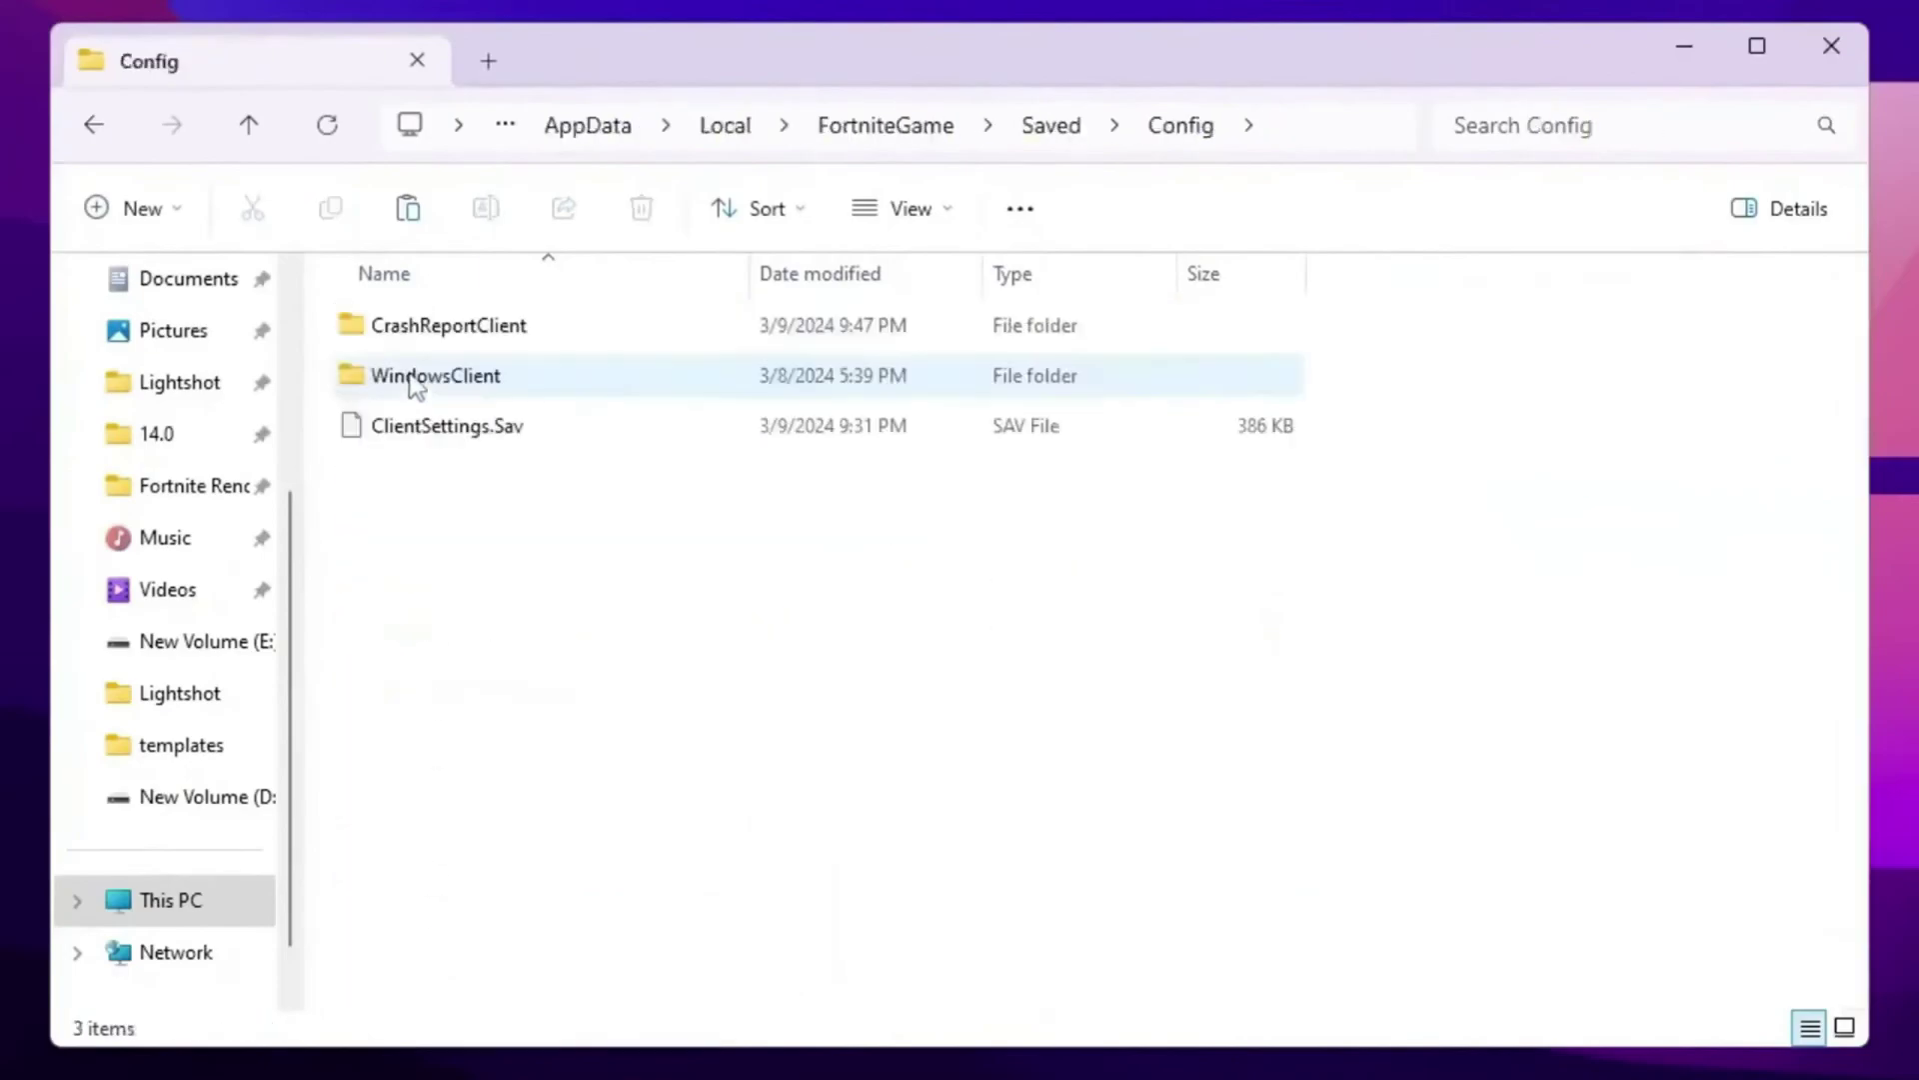
left_click(465, 380)
double_click(466, 388)
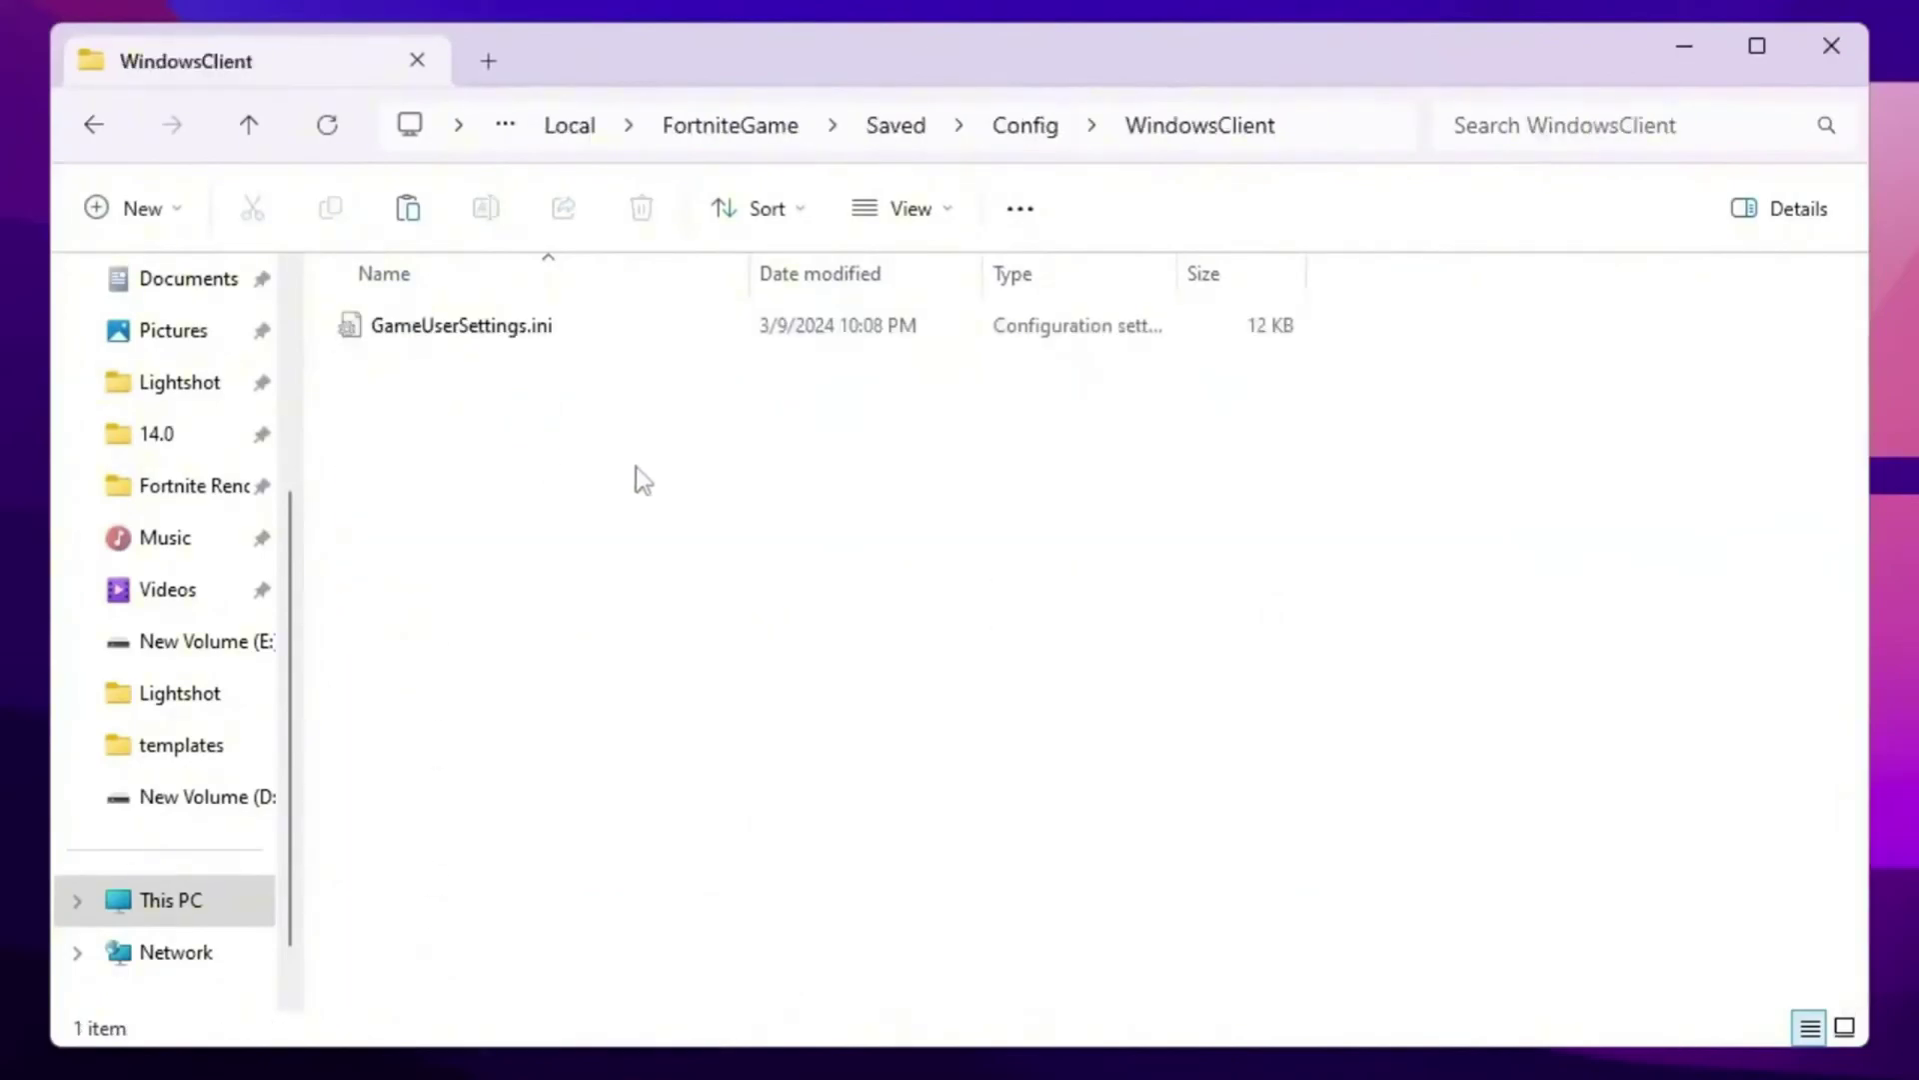
Paste GameUserSettings.ini there, replacing the existing file, and close File Explorer.
right_click(510, 390)
left_click(626, 916)
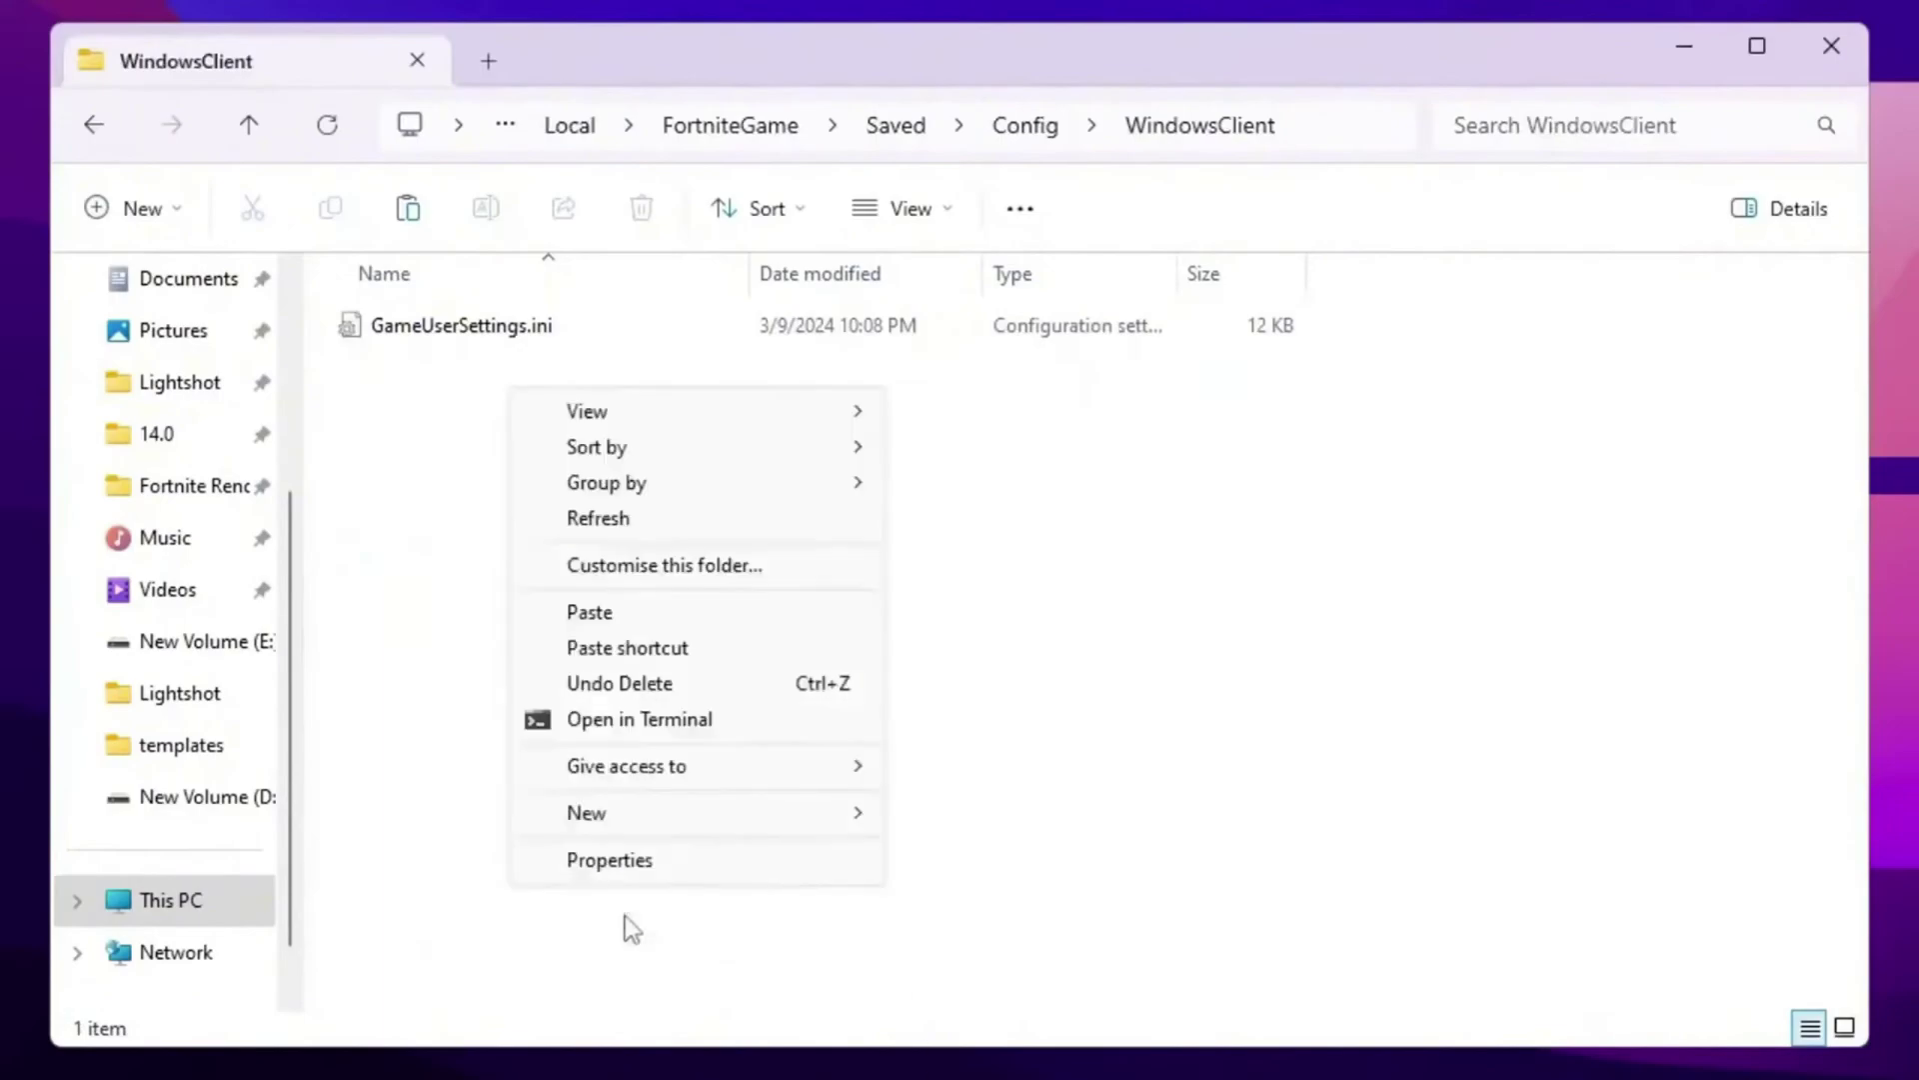
left_click(615, 610)
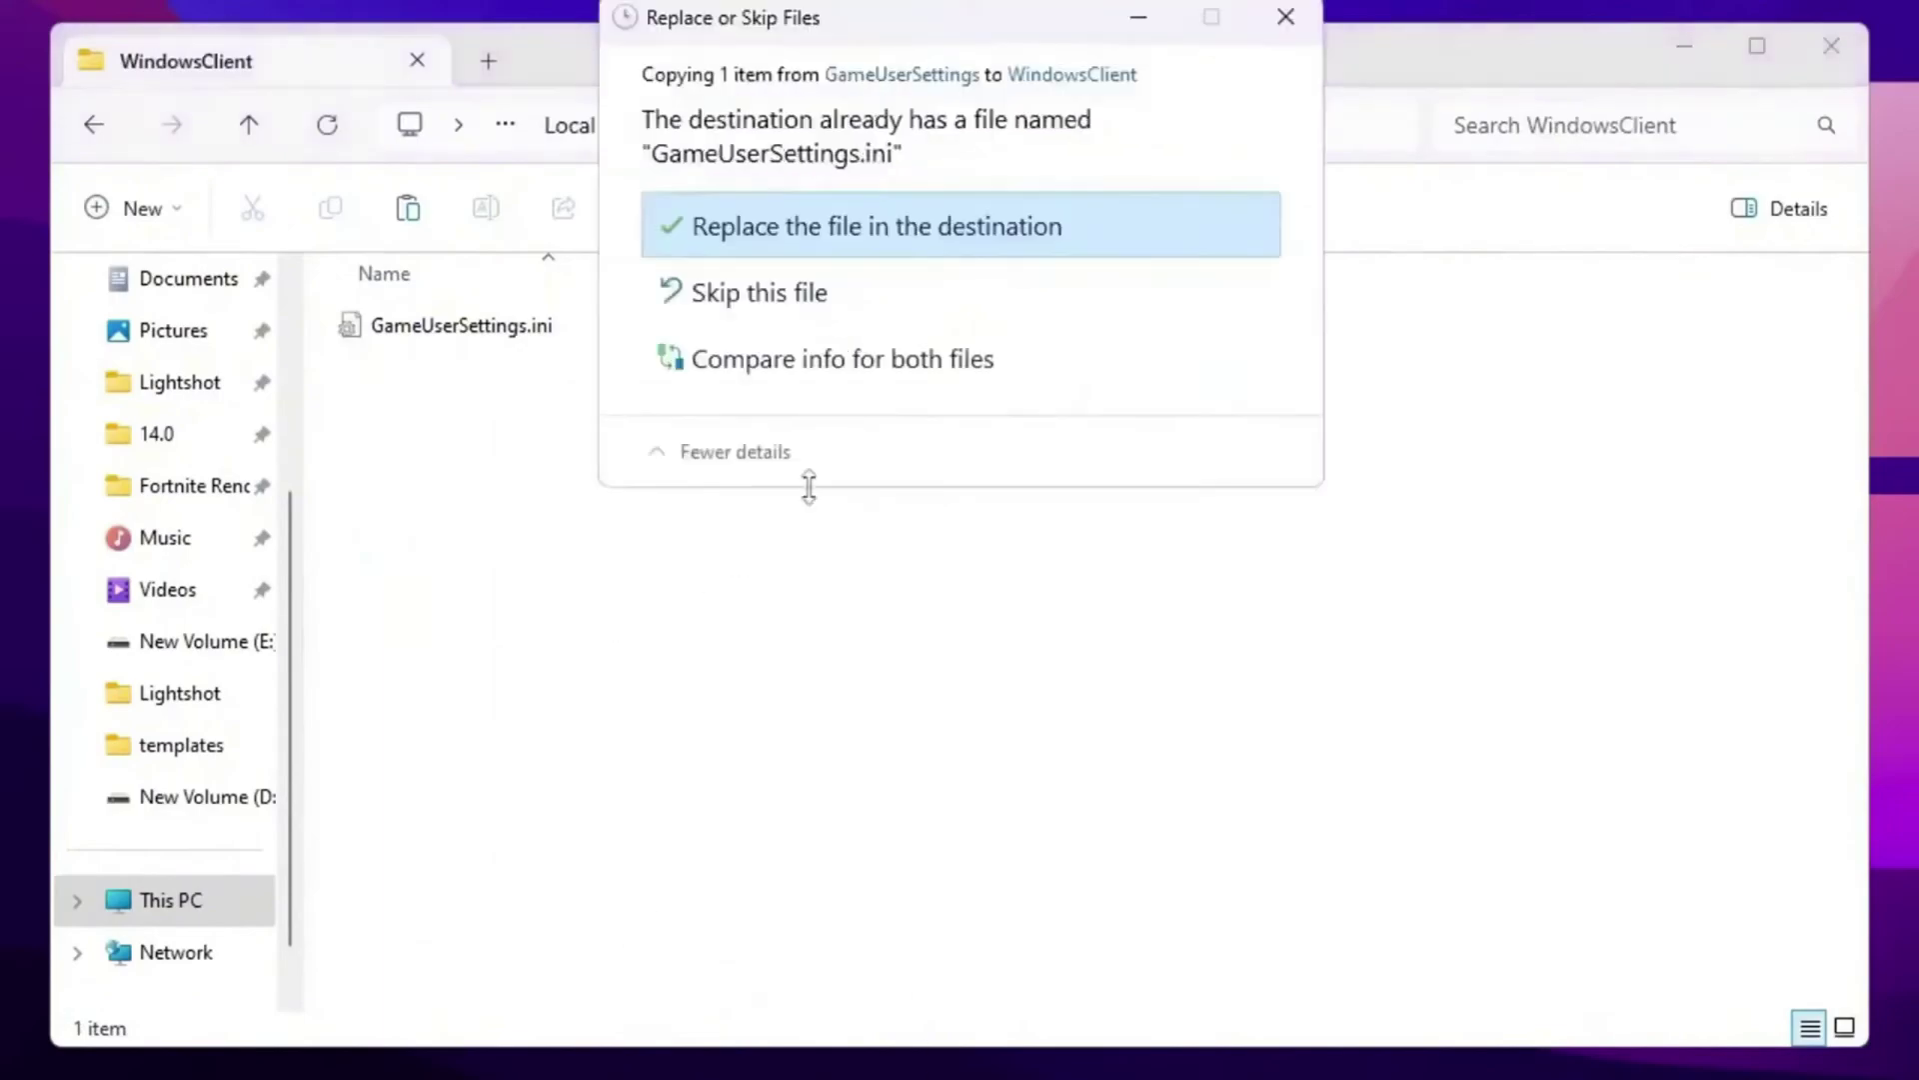
left_click(775, 226)
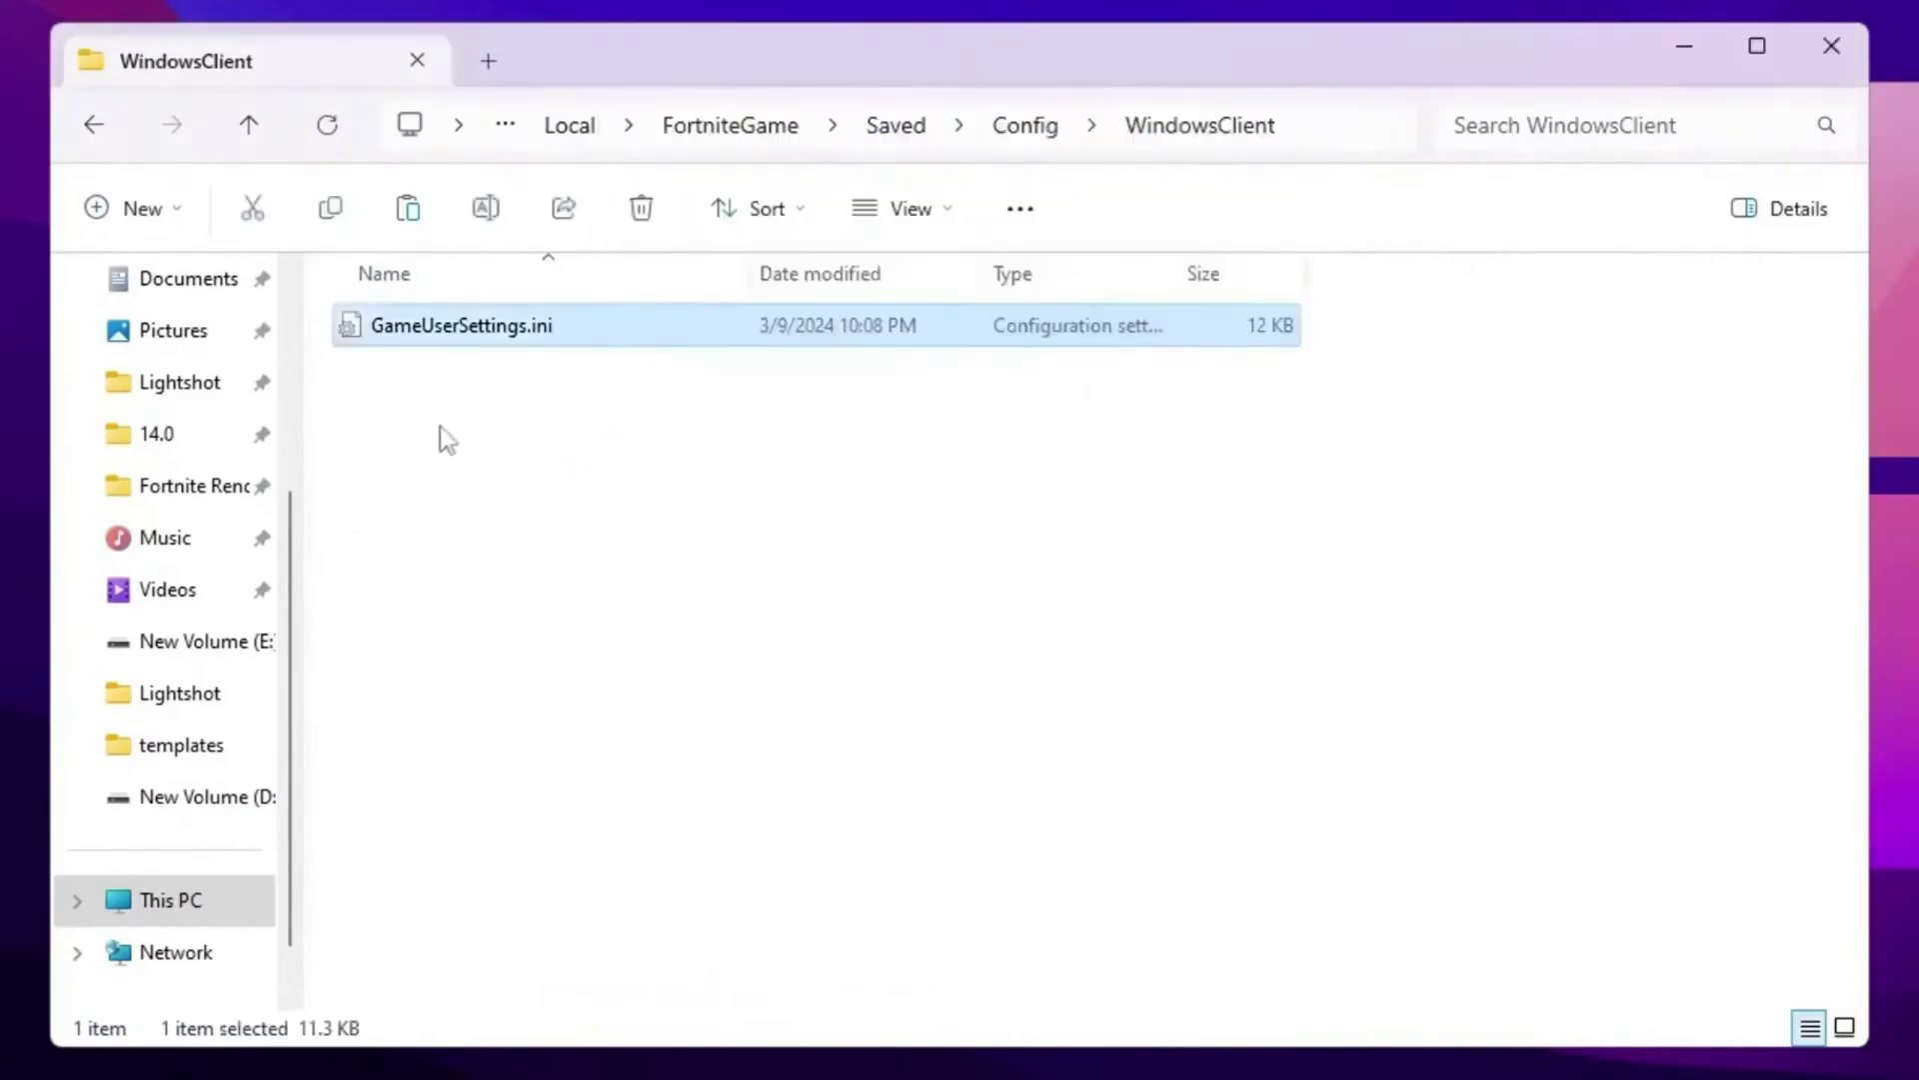
left_click(1834, 52)
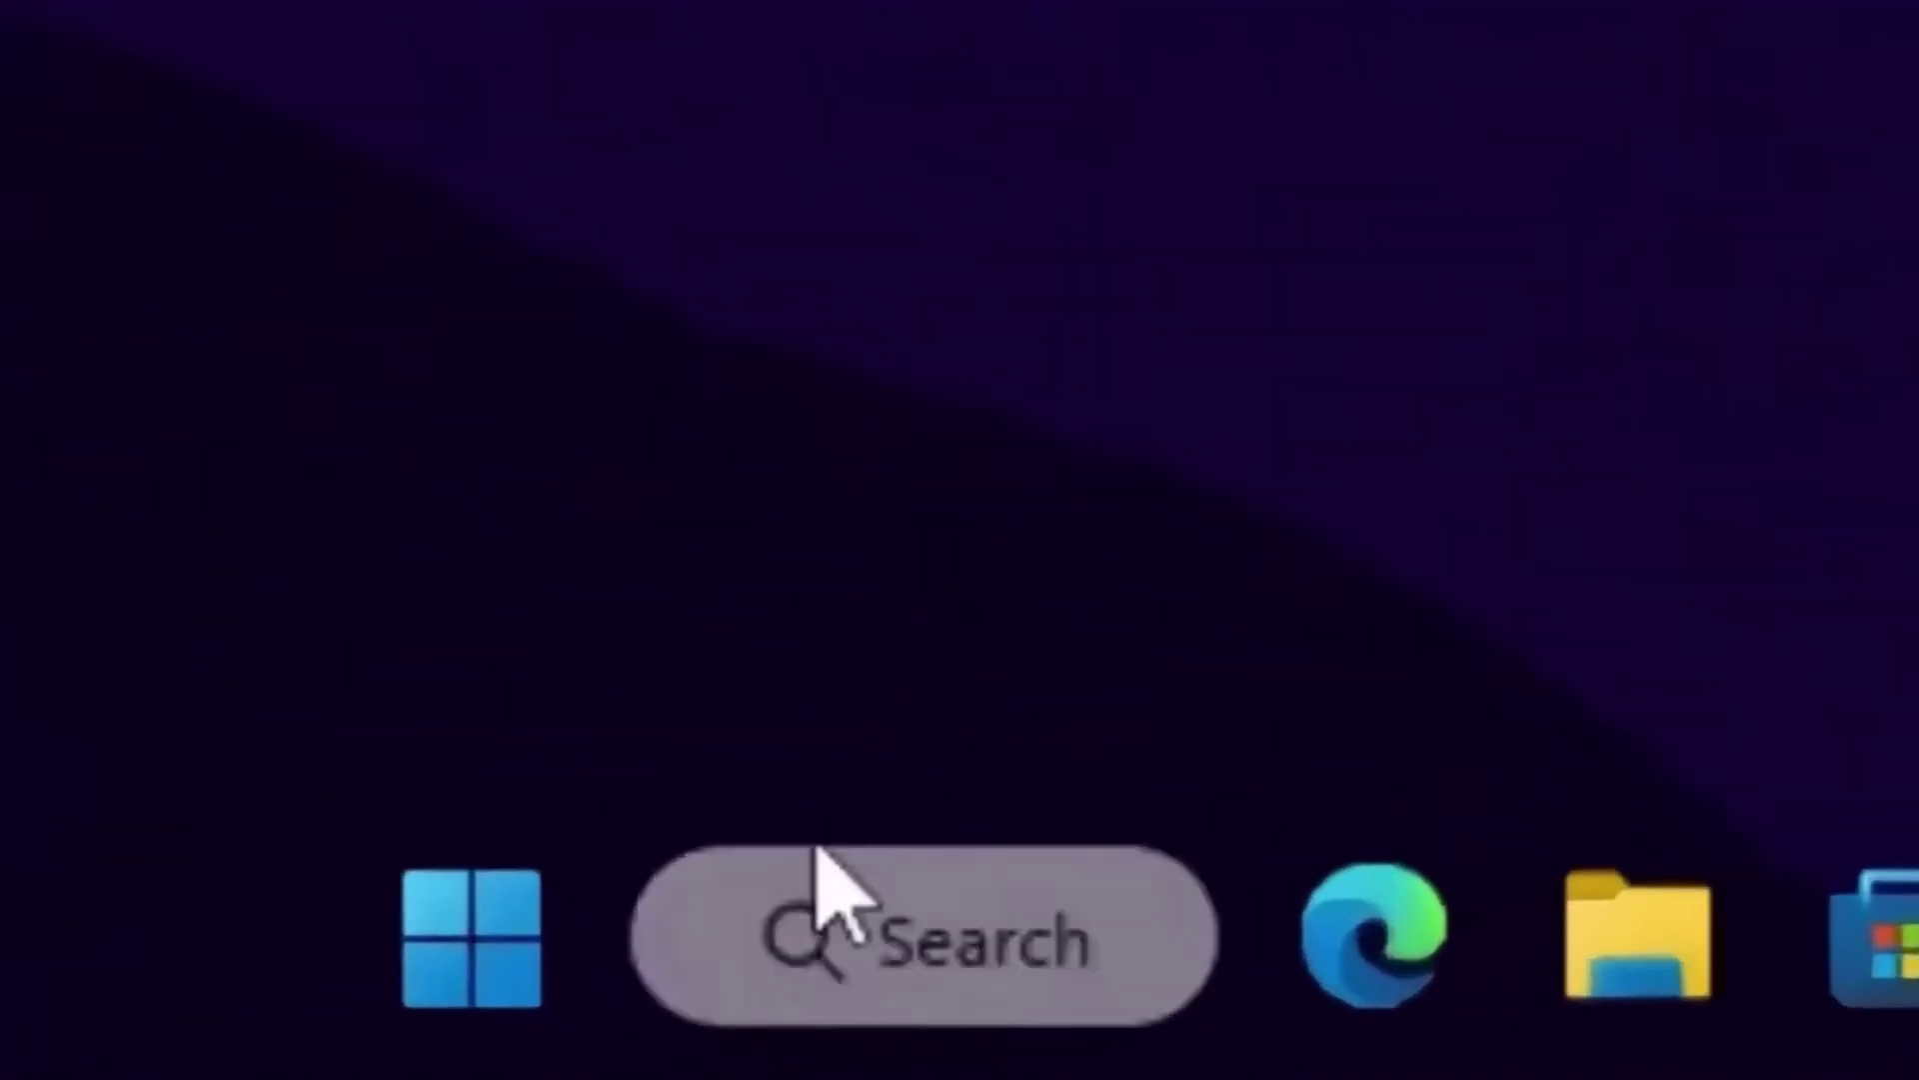
Search Windows for 'power' and open the Choose a power plan result.
left_click(766, 1056)
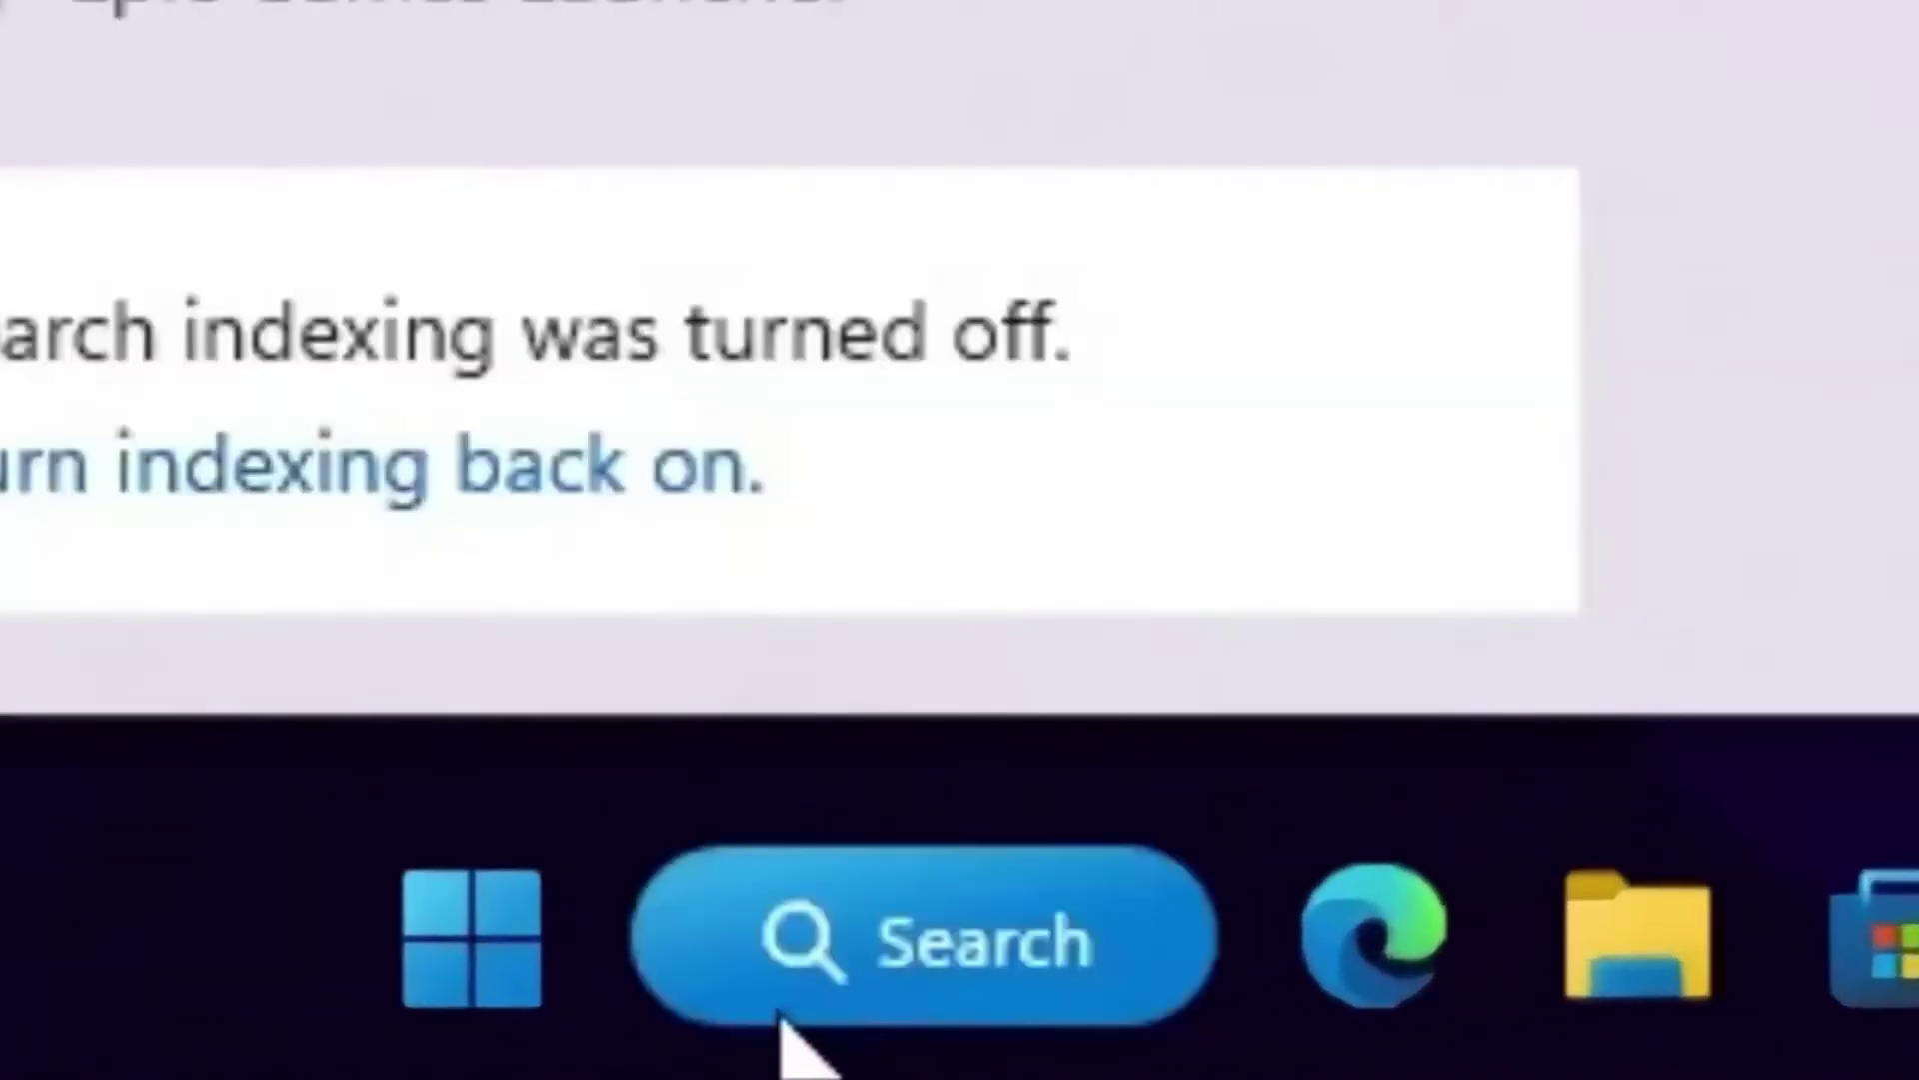
type("power")
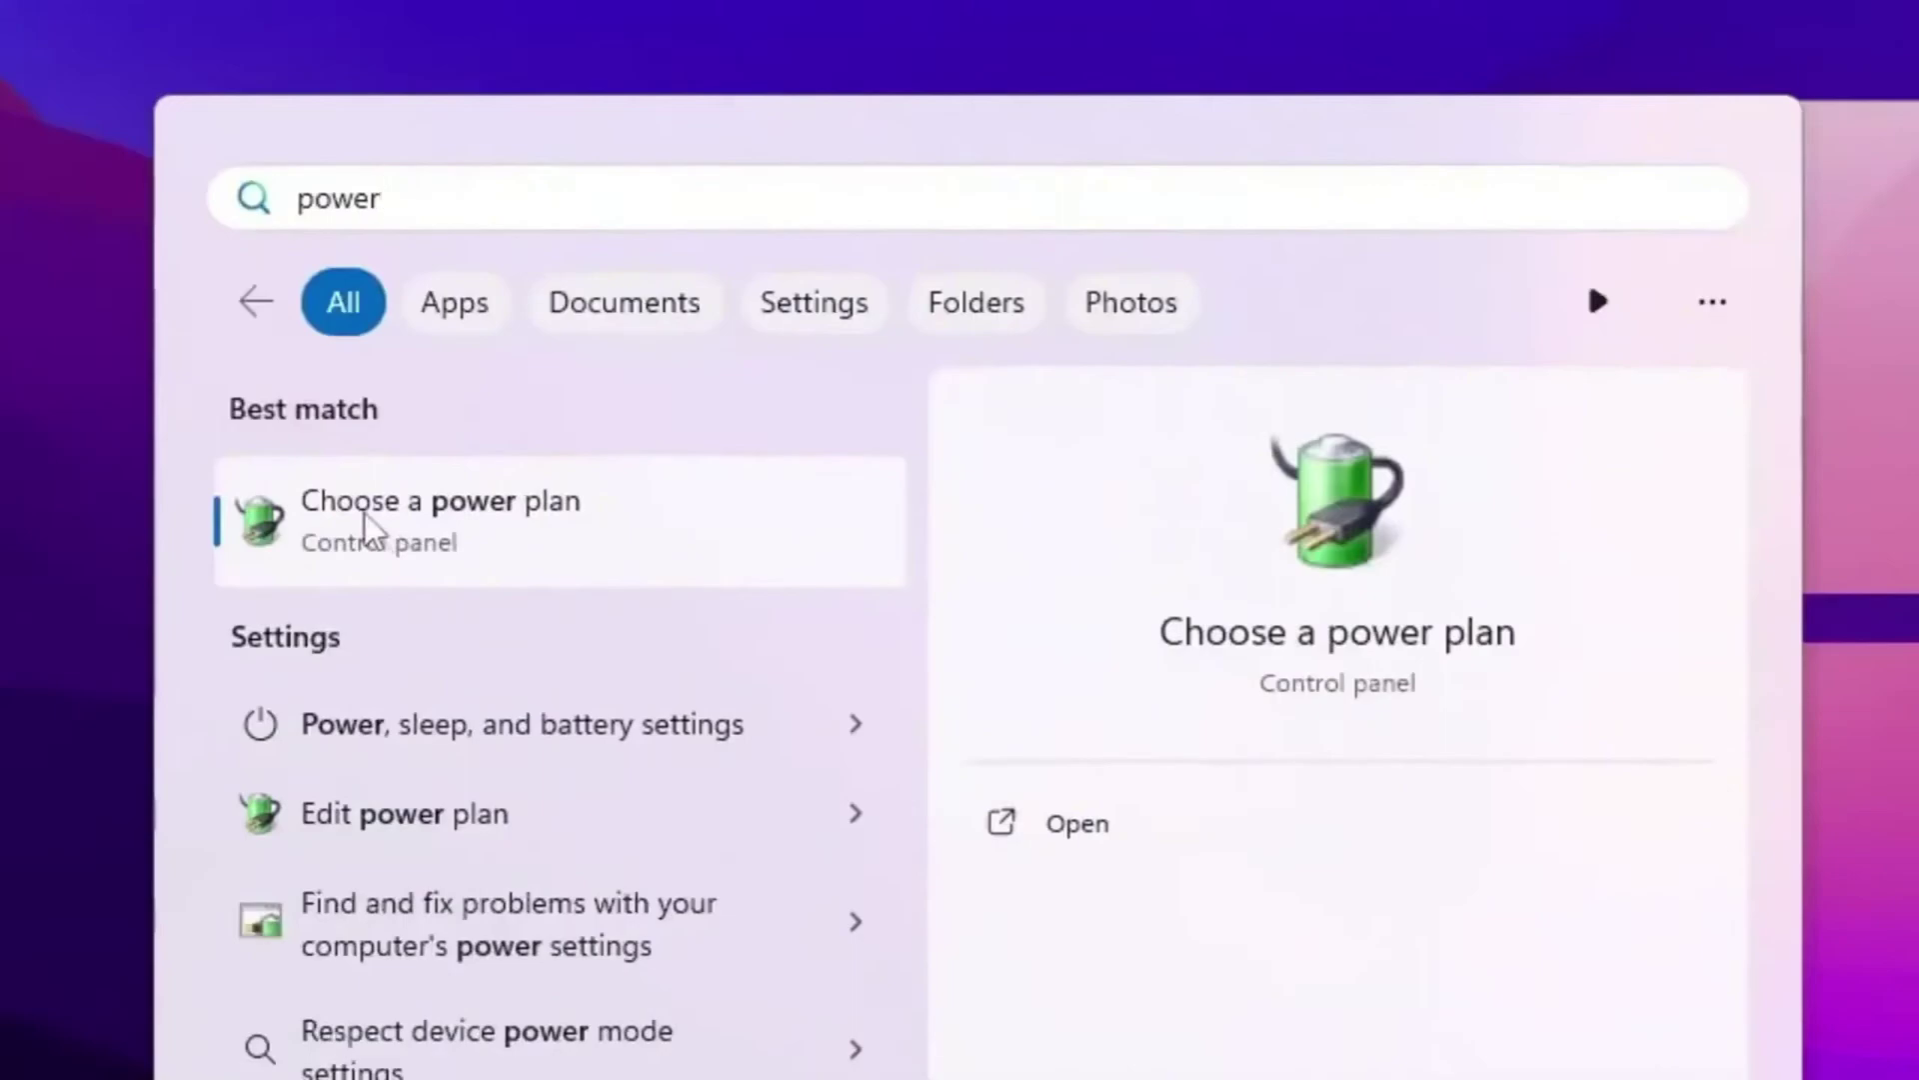
left_click(590, 511)
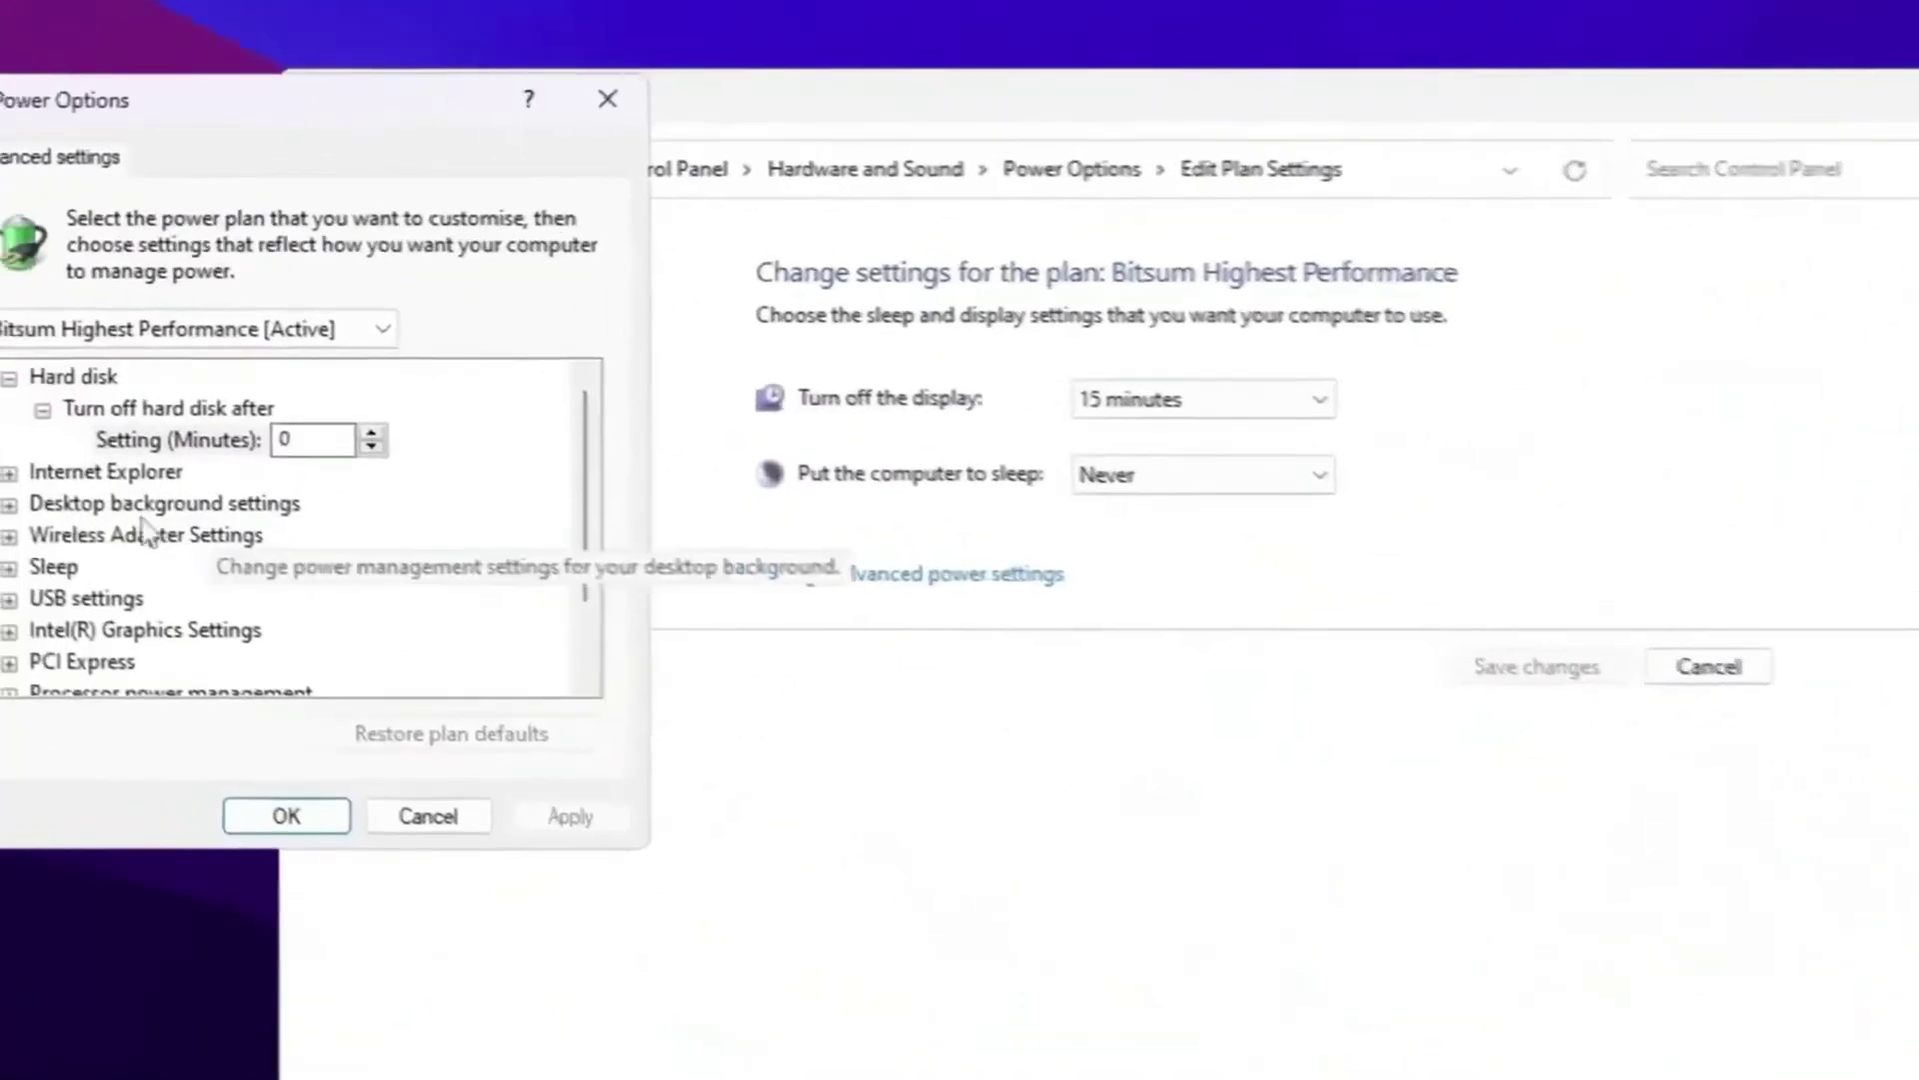
Verify Processor power management shows 100% minimum and maximum processor state, then confirm and close.
scroll(165, 488, "down", 1)
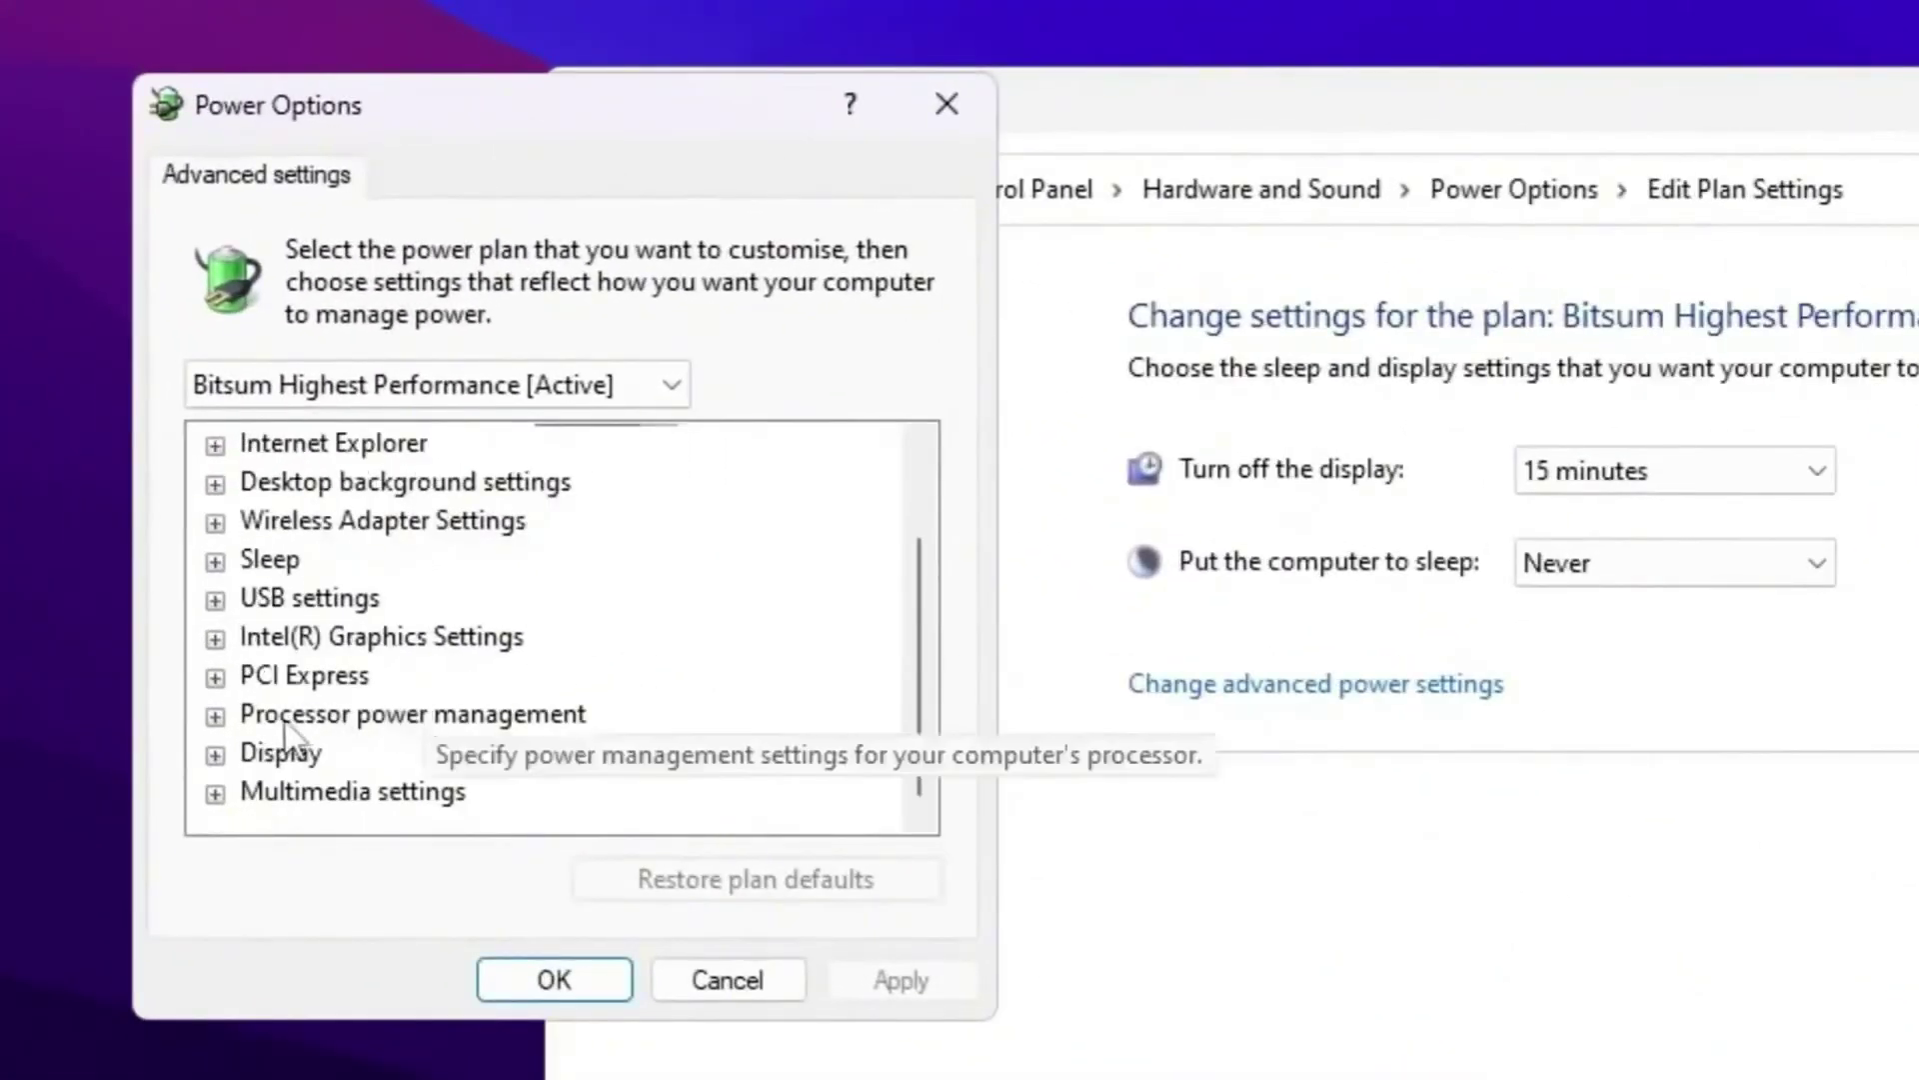
left_click(214, 716)
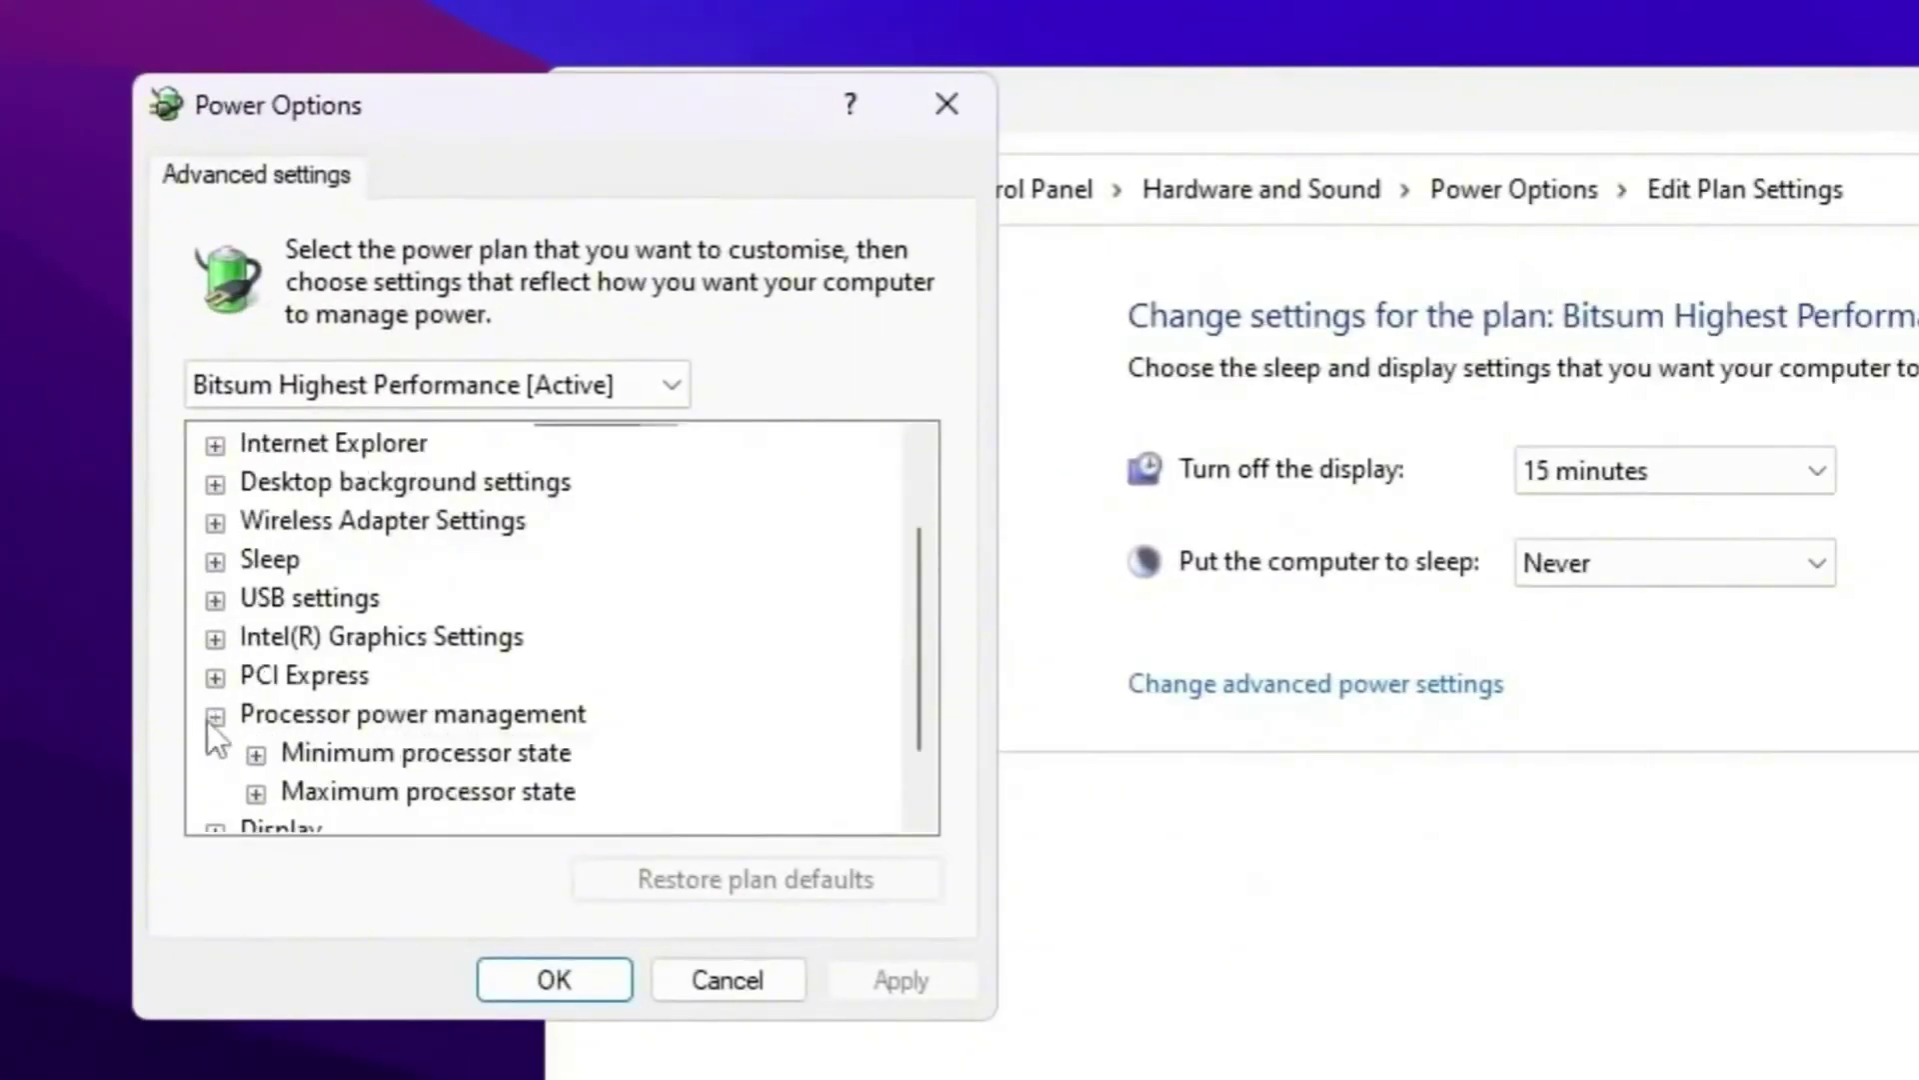
left_click(256, 755)
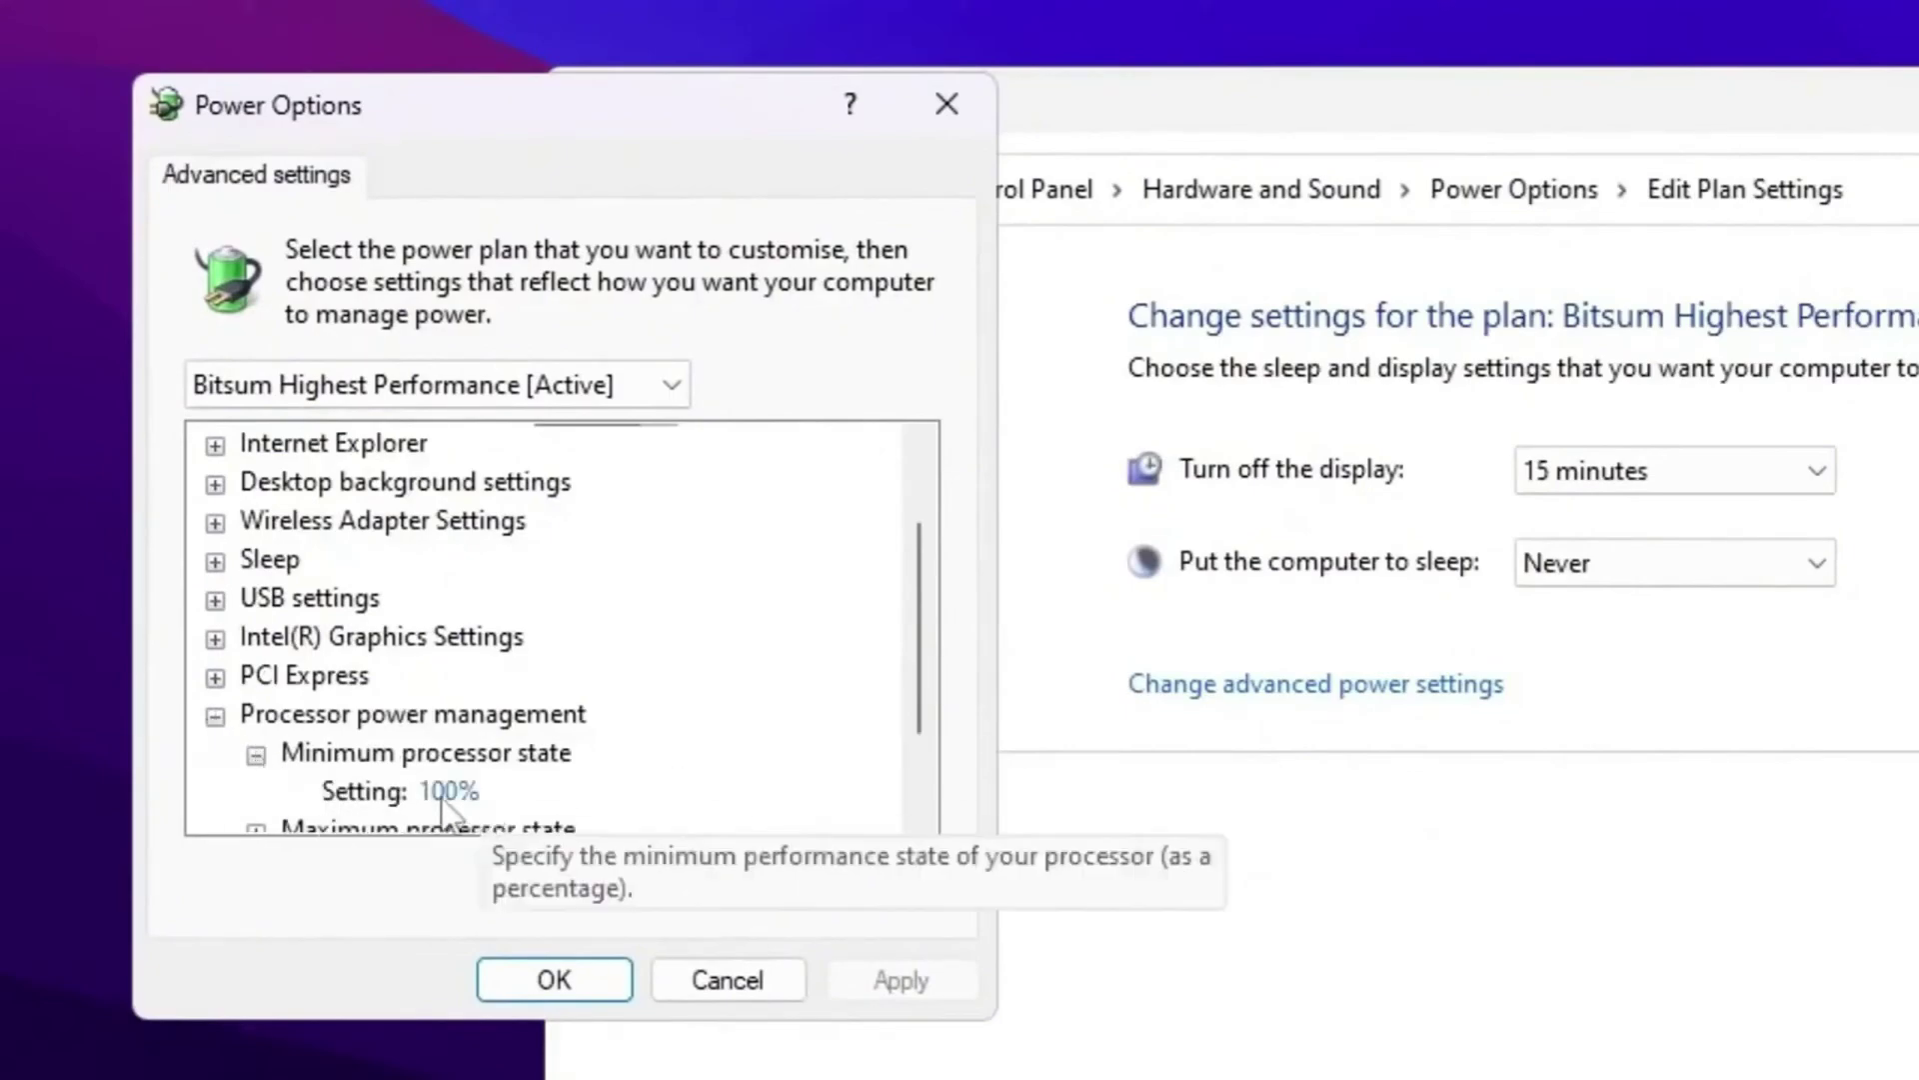
scroll(460, 780, "down", 1)
left_click(256, 716)
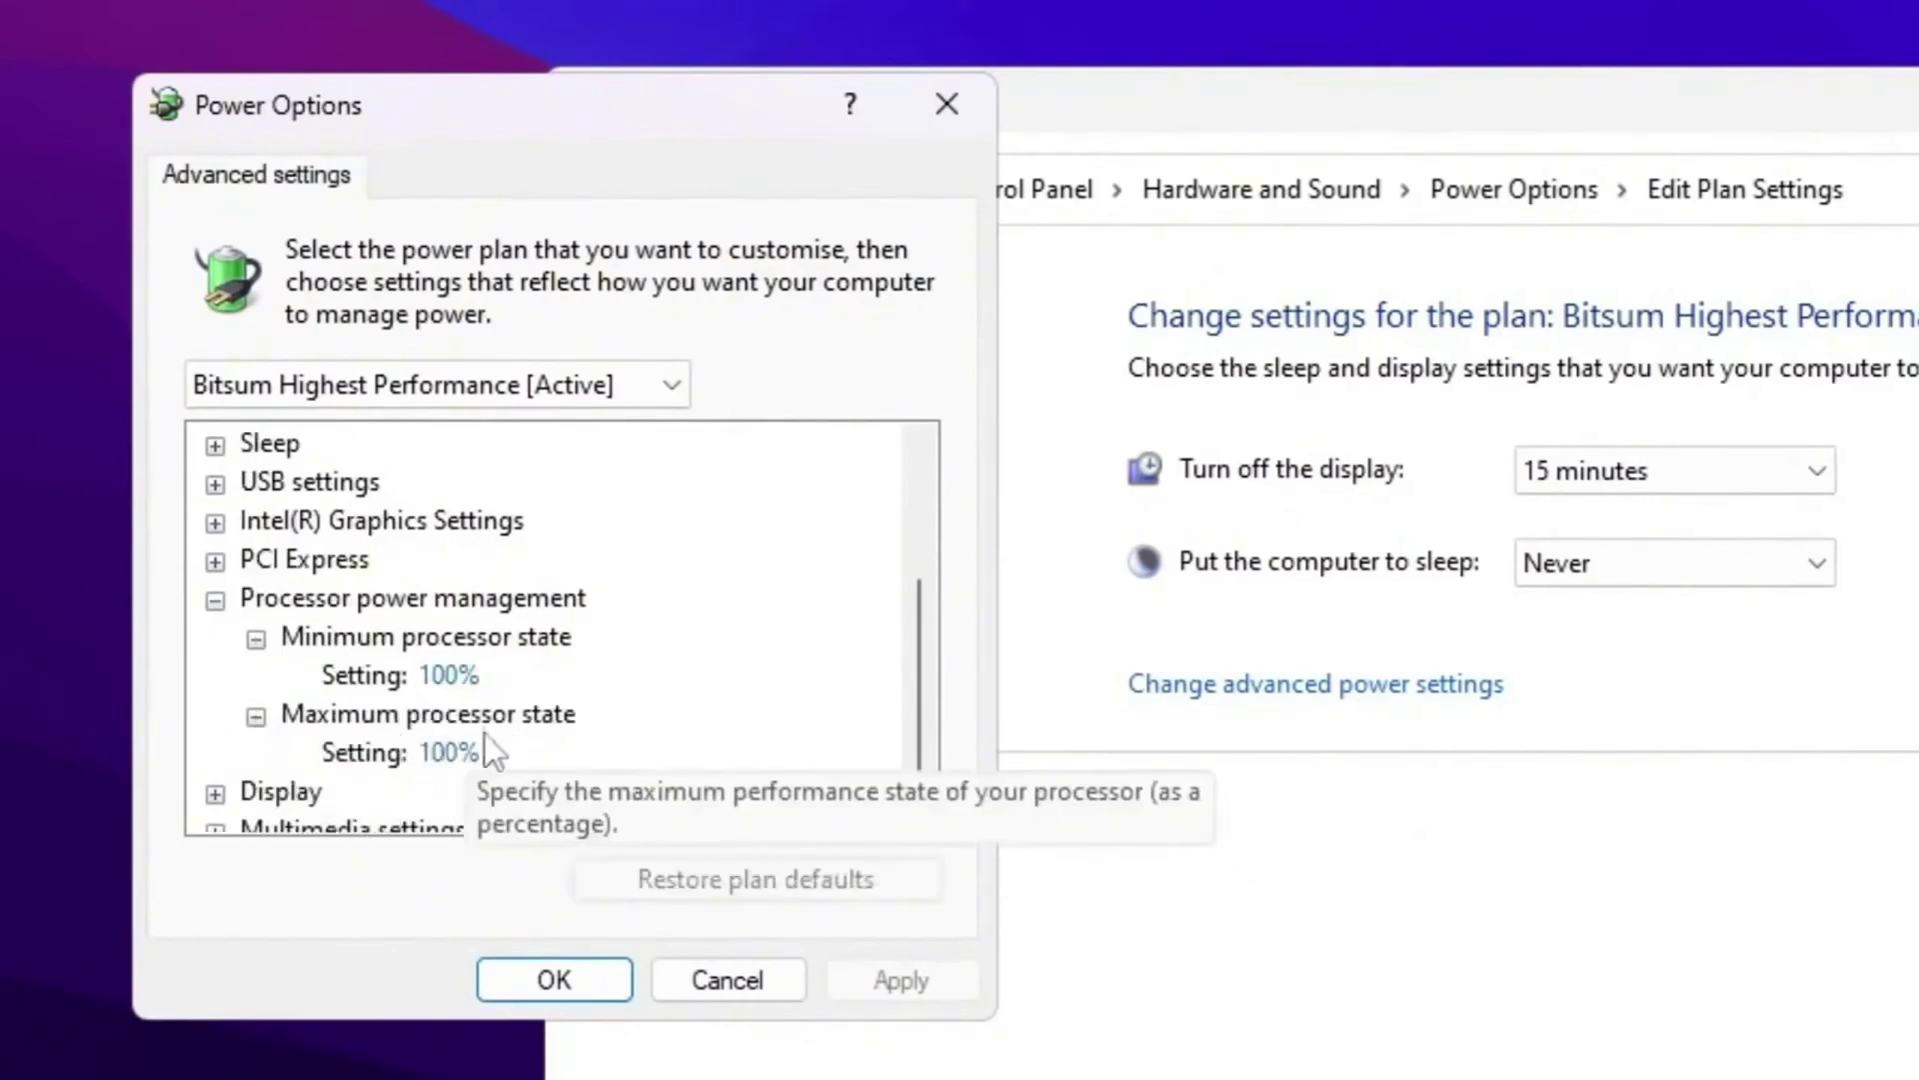
left_click(584, 980)
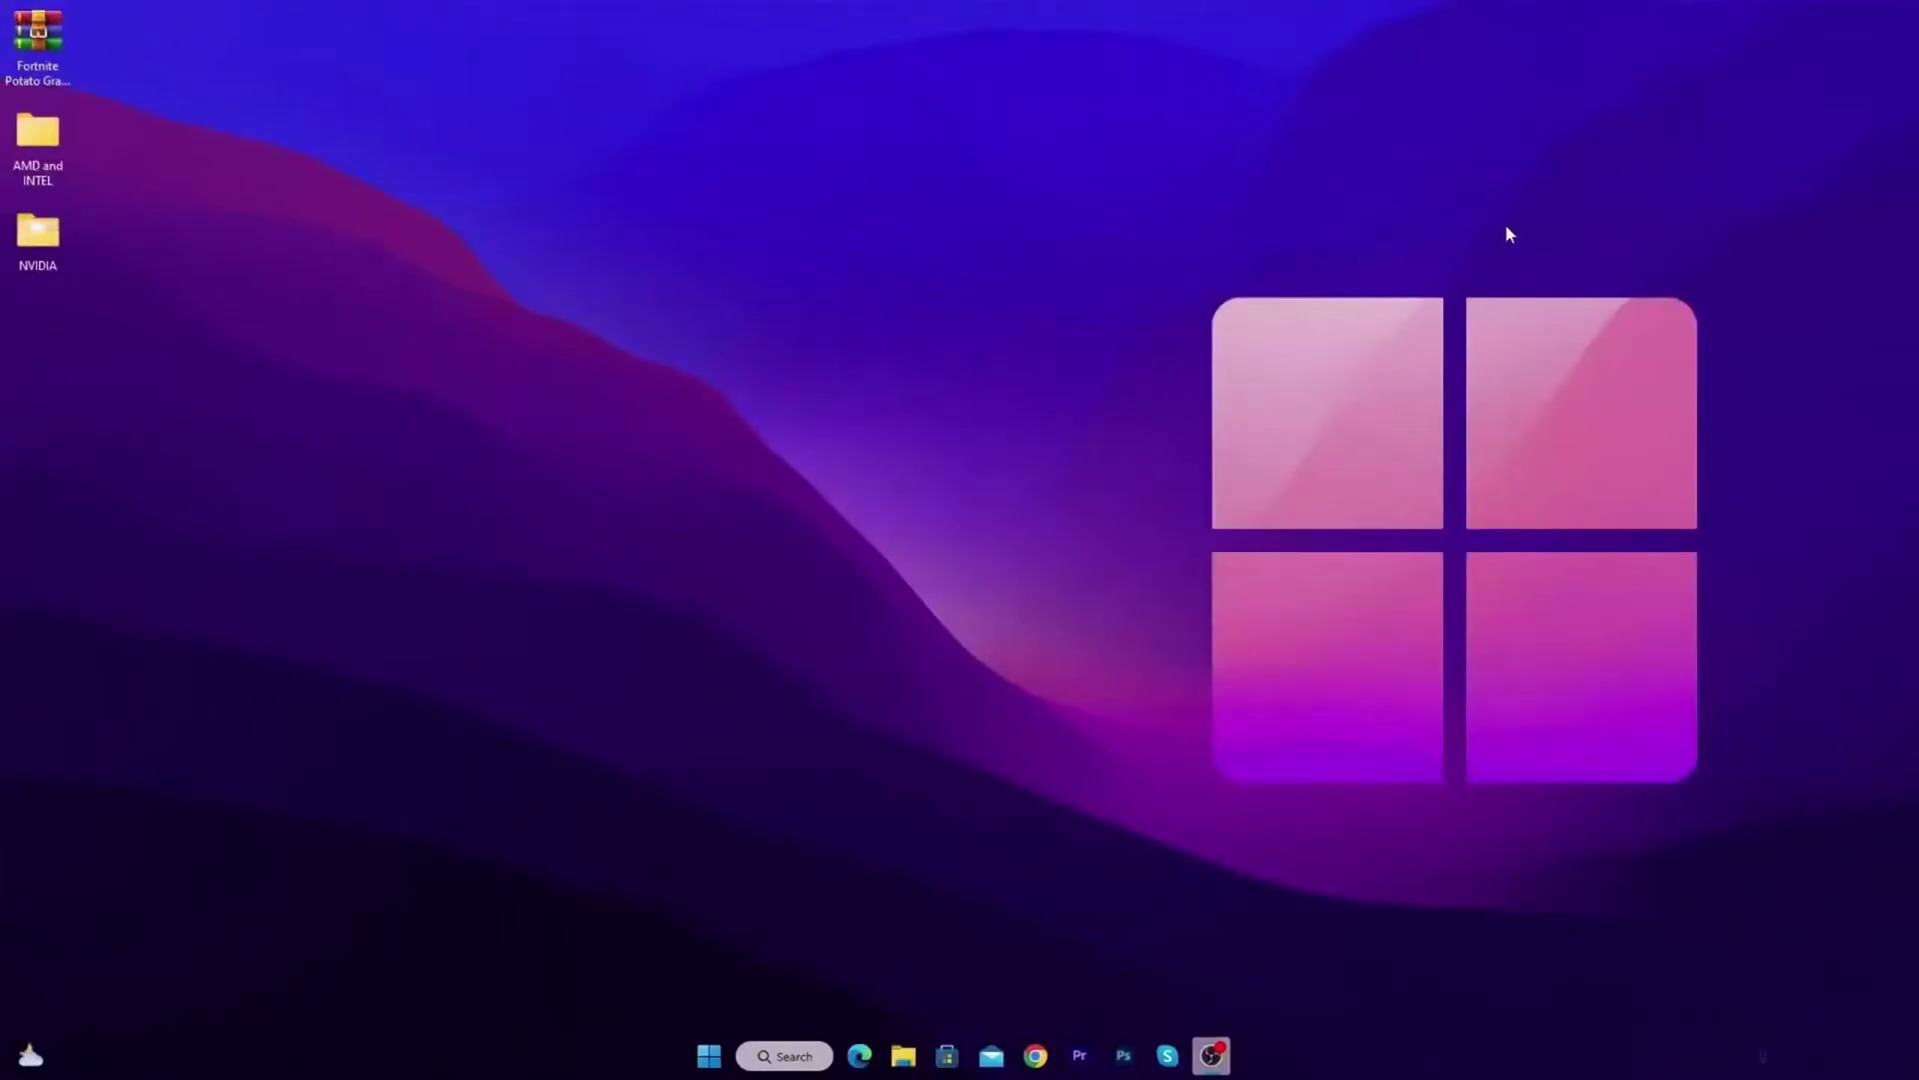
Launch the Local Group Policy Editor (gpedit.msc) from the Run prompt.
key("super+r")
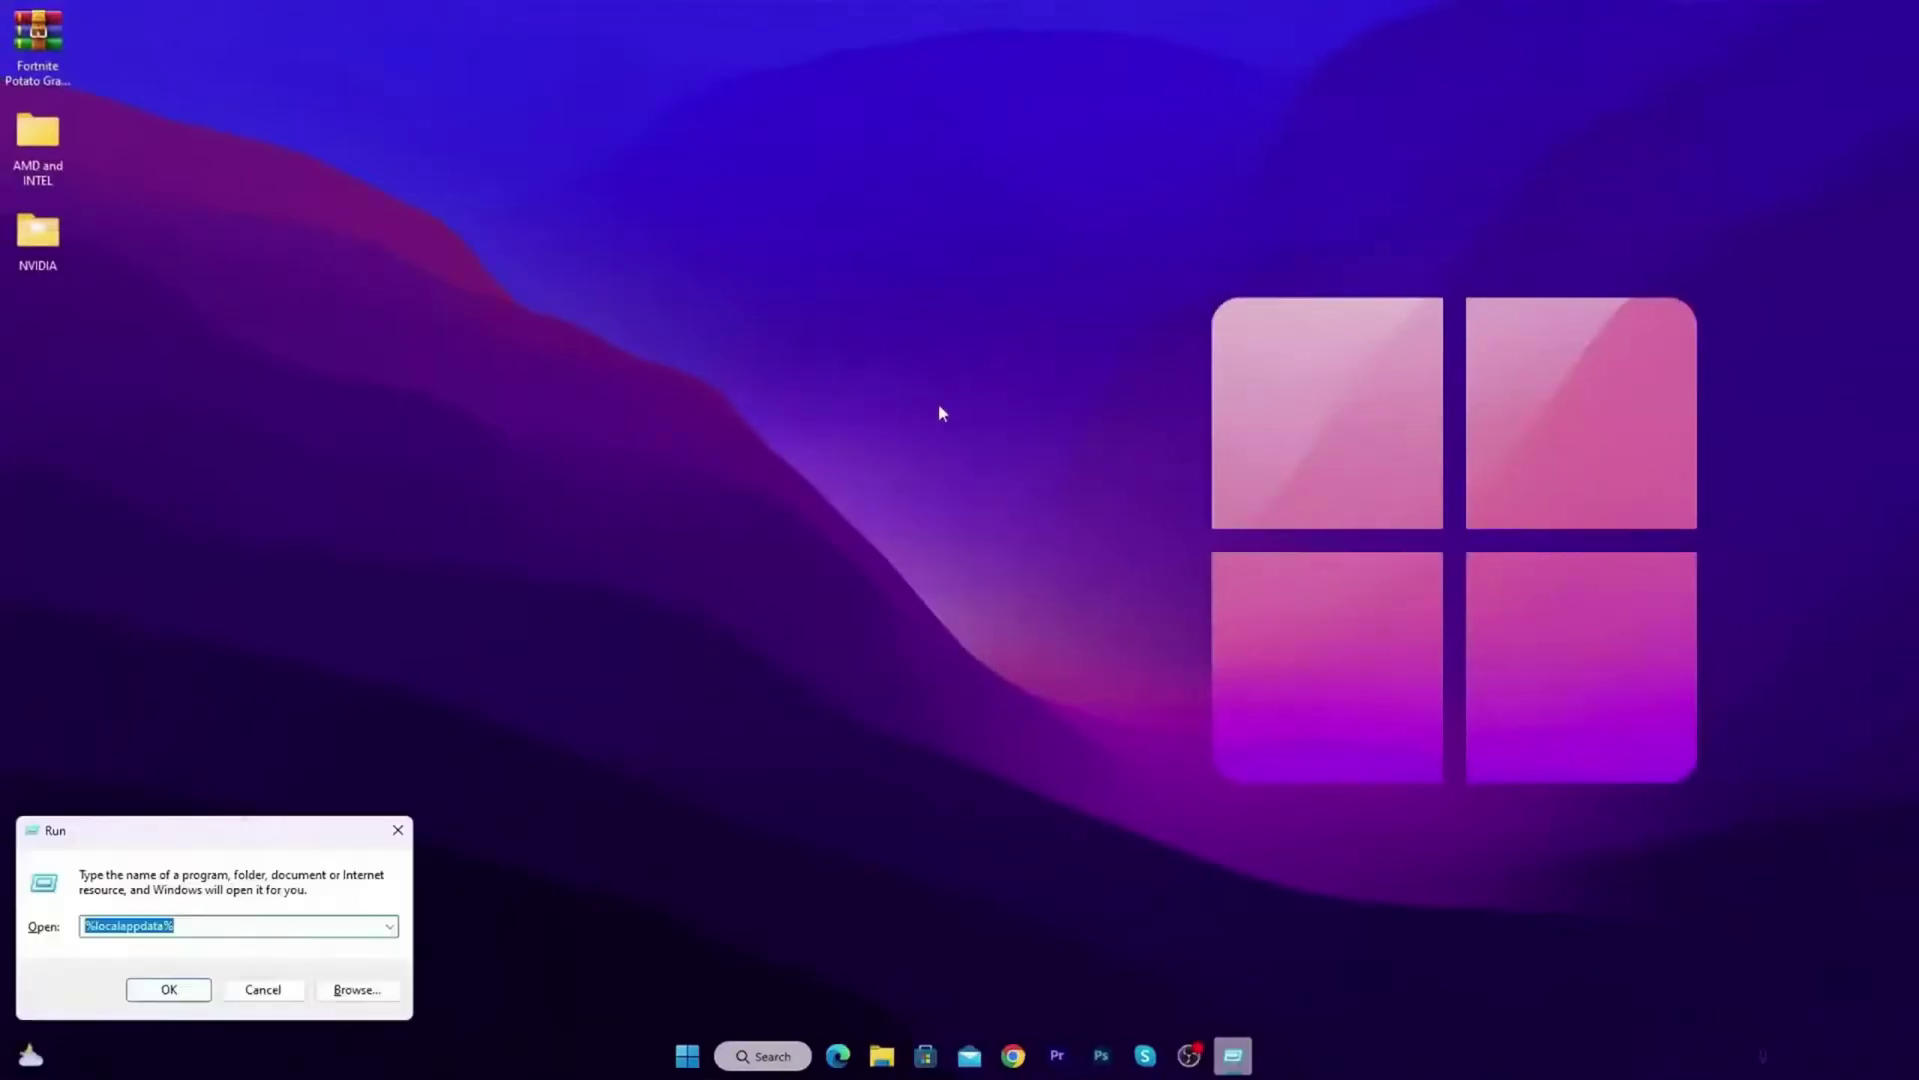
left_click_drag(252, 835, 1011, 380)
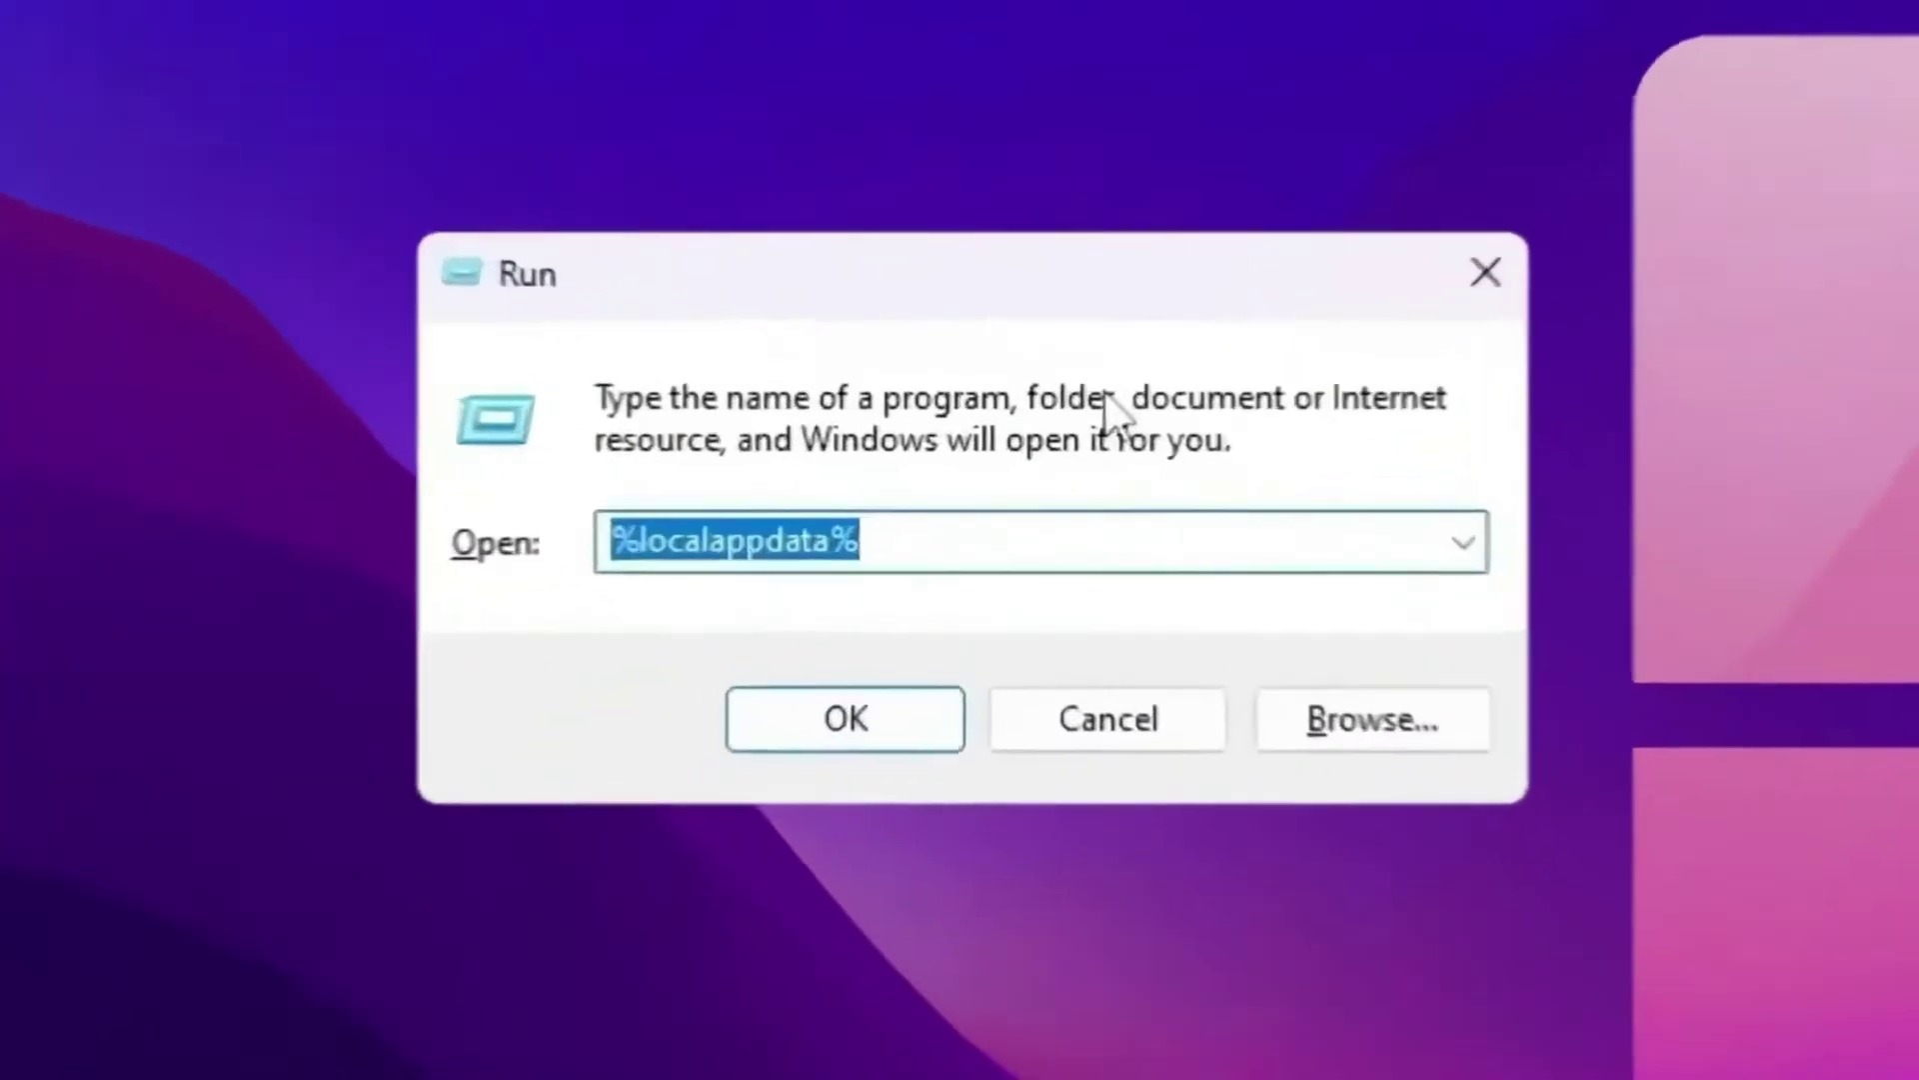
type("gp")
key("Down")
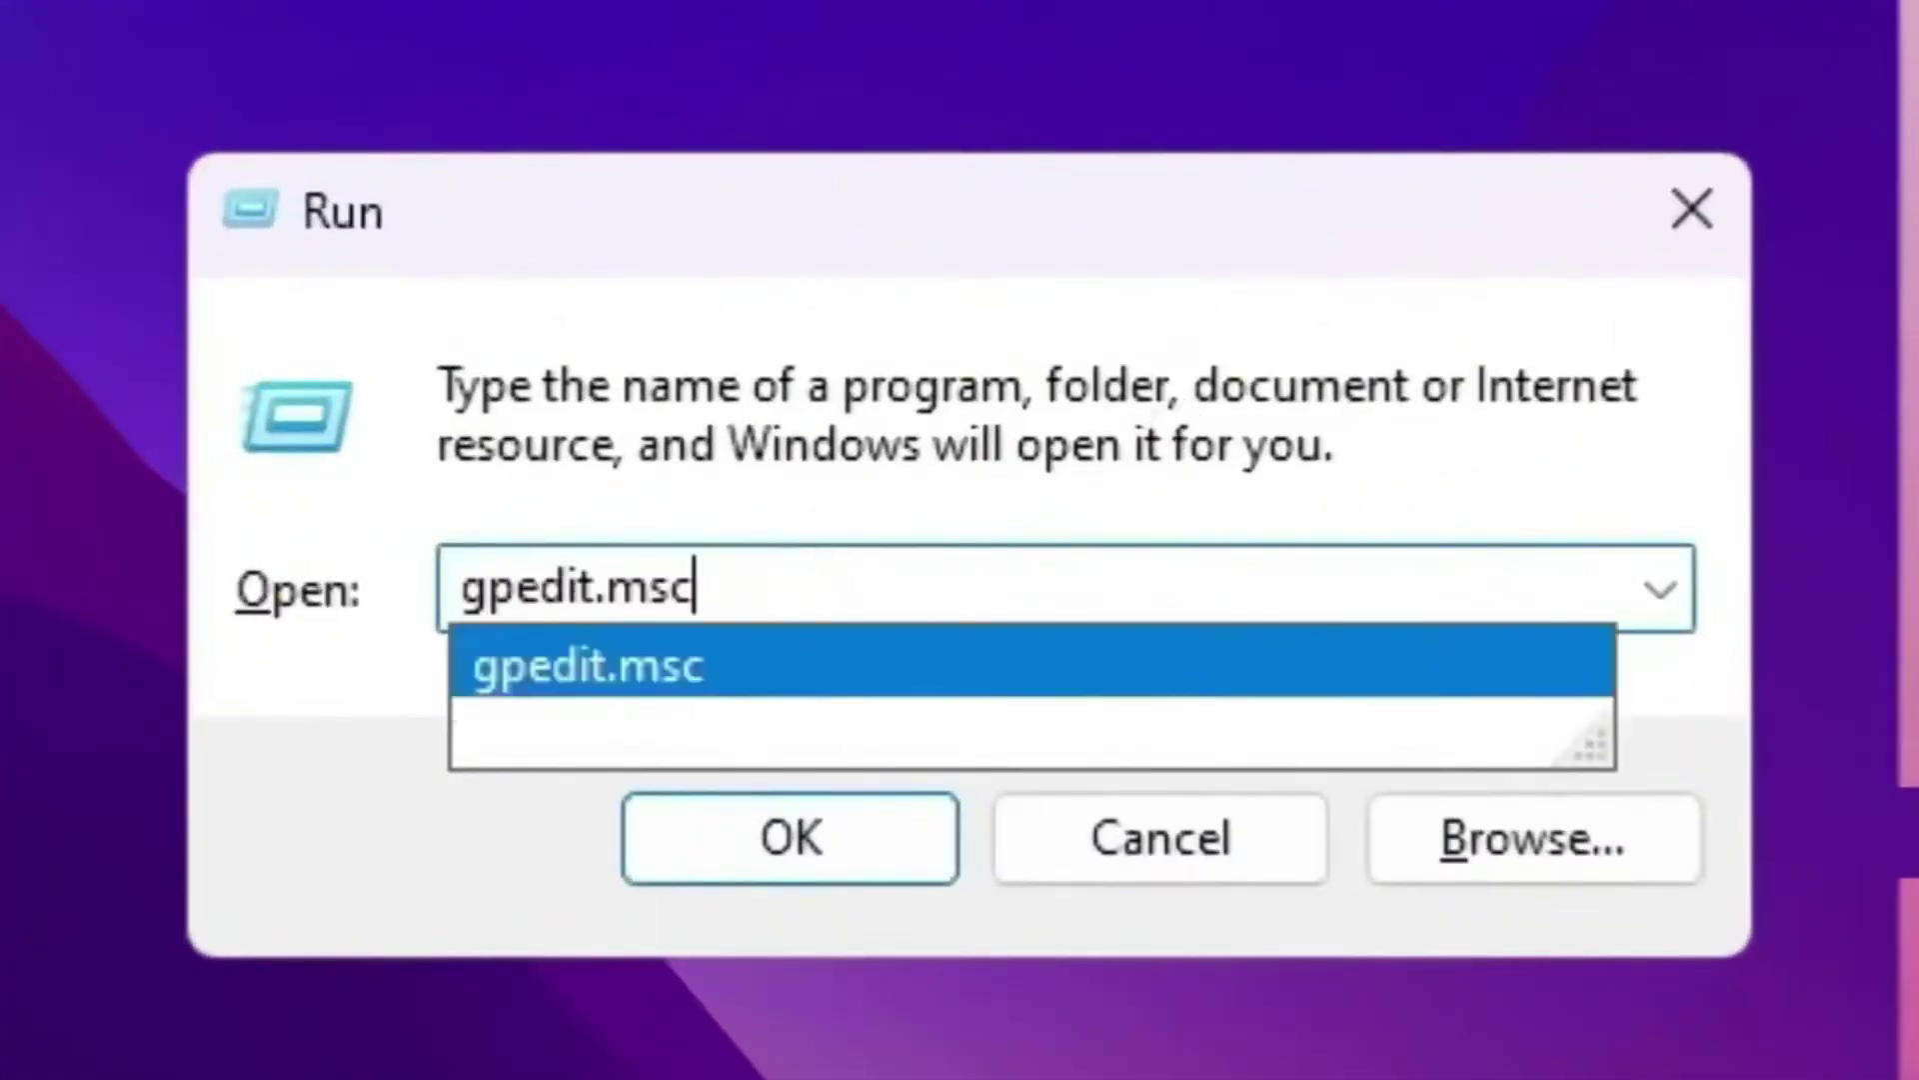
key("Return")
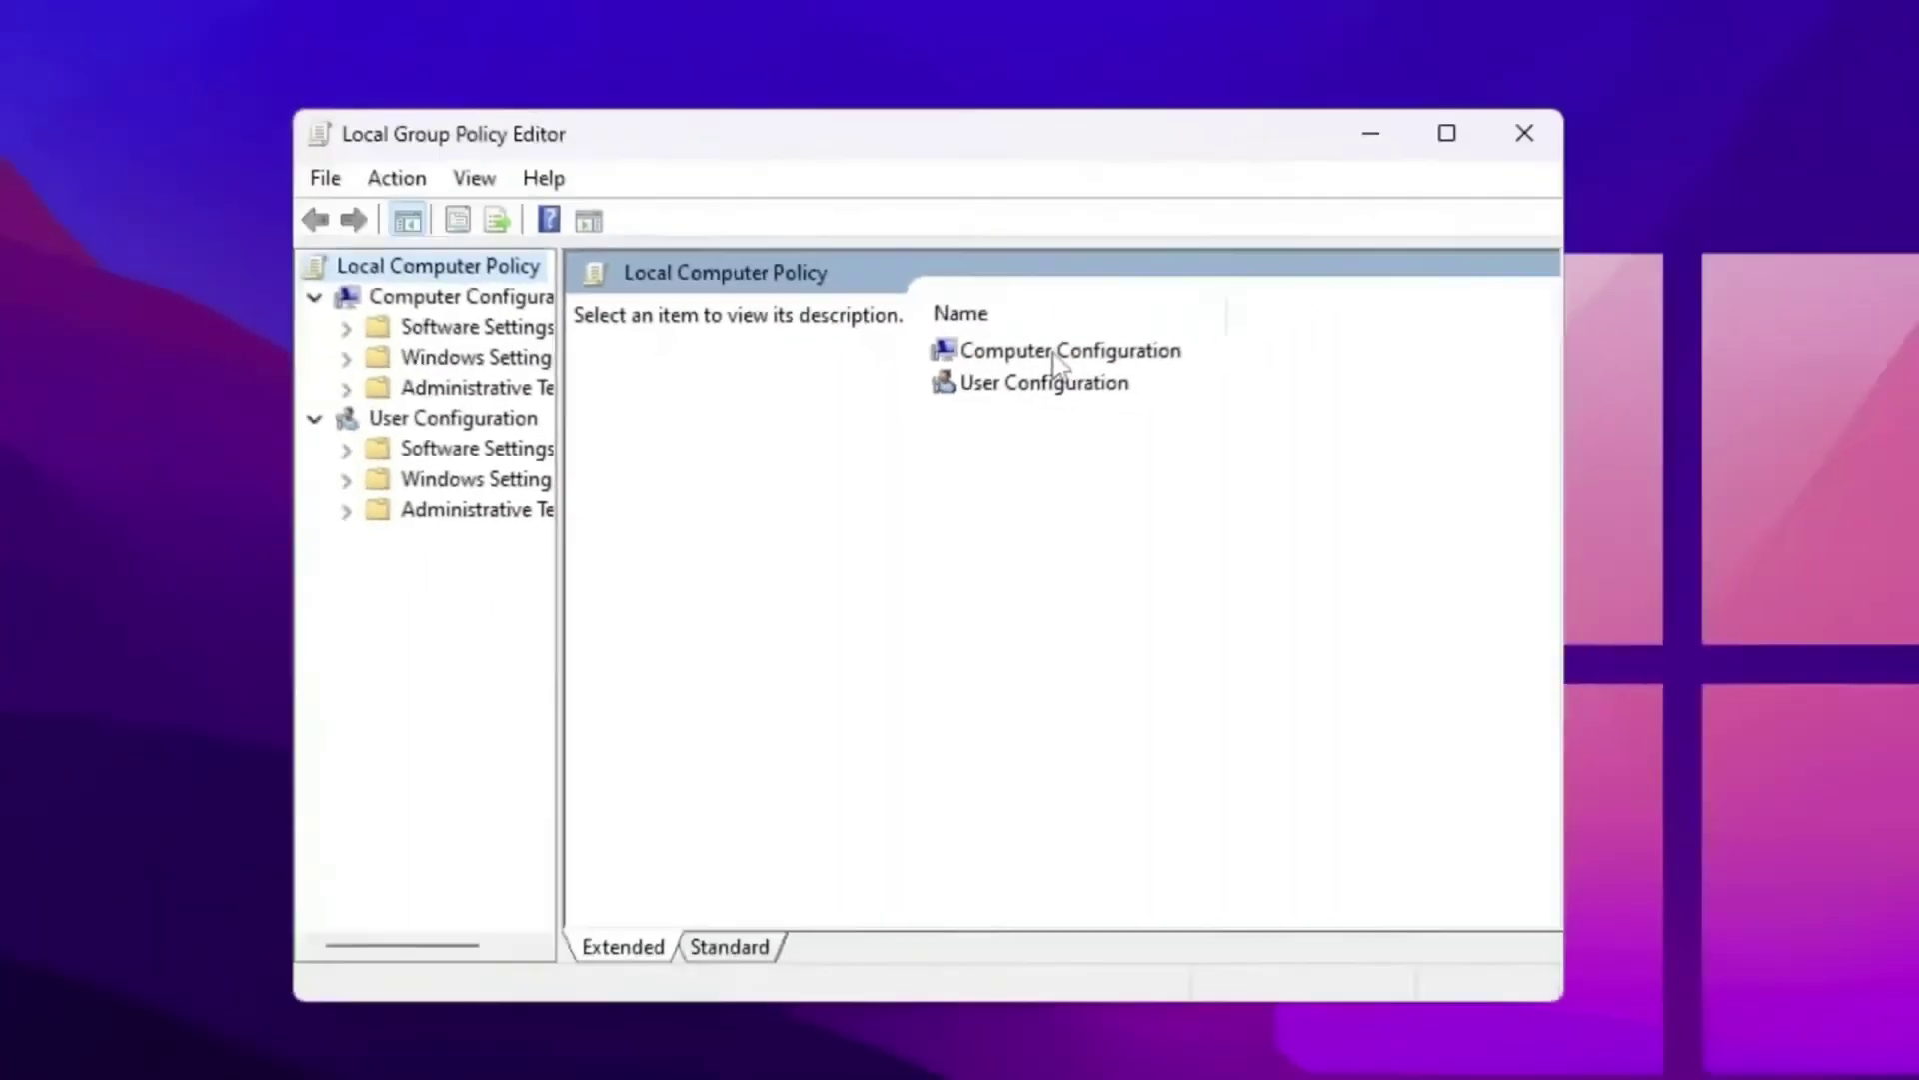
Navigate to Administrative Templates > Windows Components > App Privacy and open 'Let Windows apps run in the background'.
double_click(1077, 350)
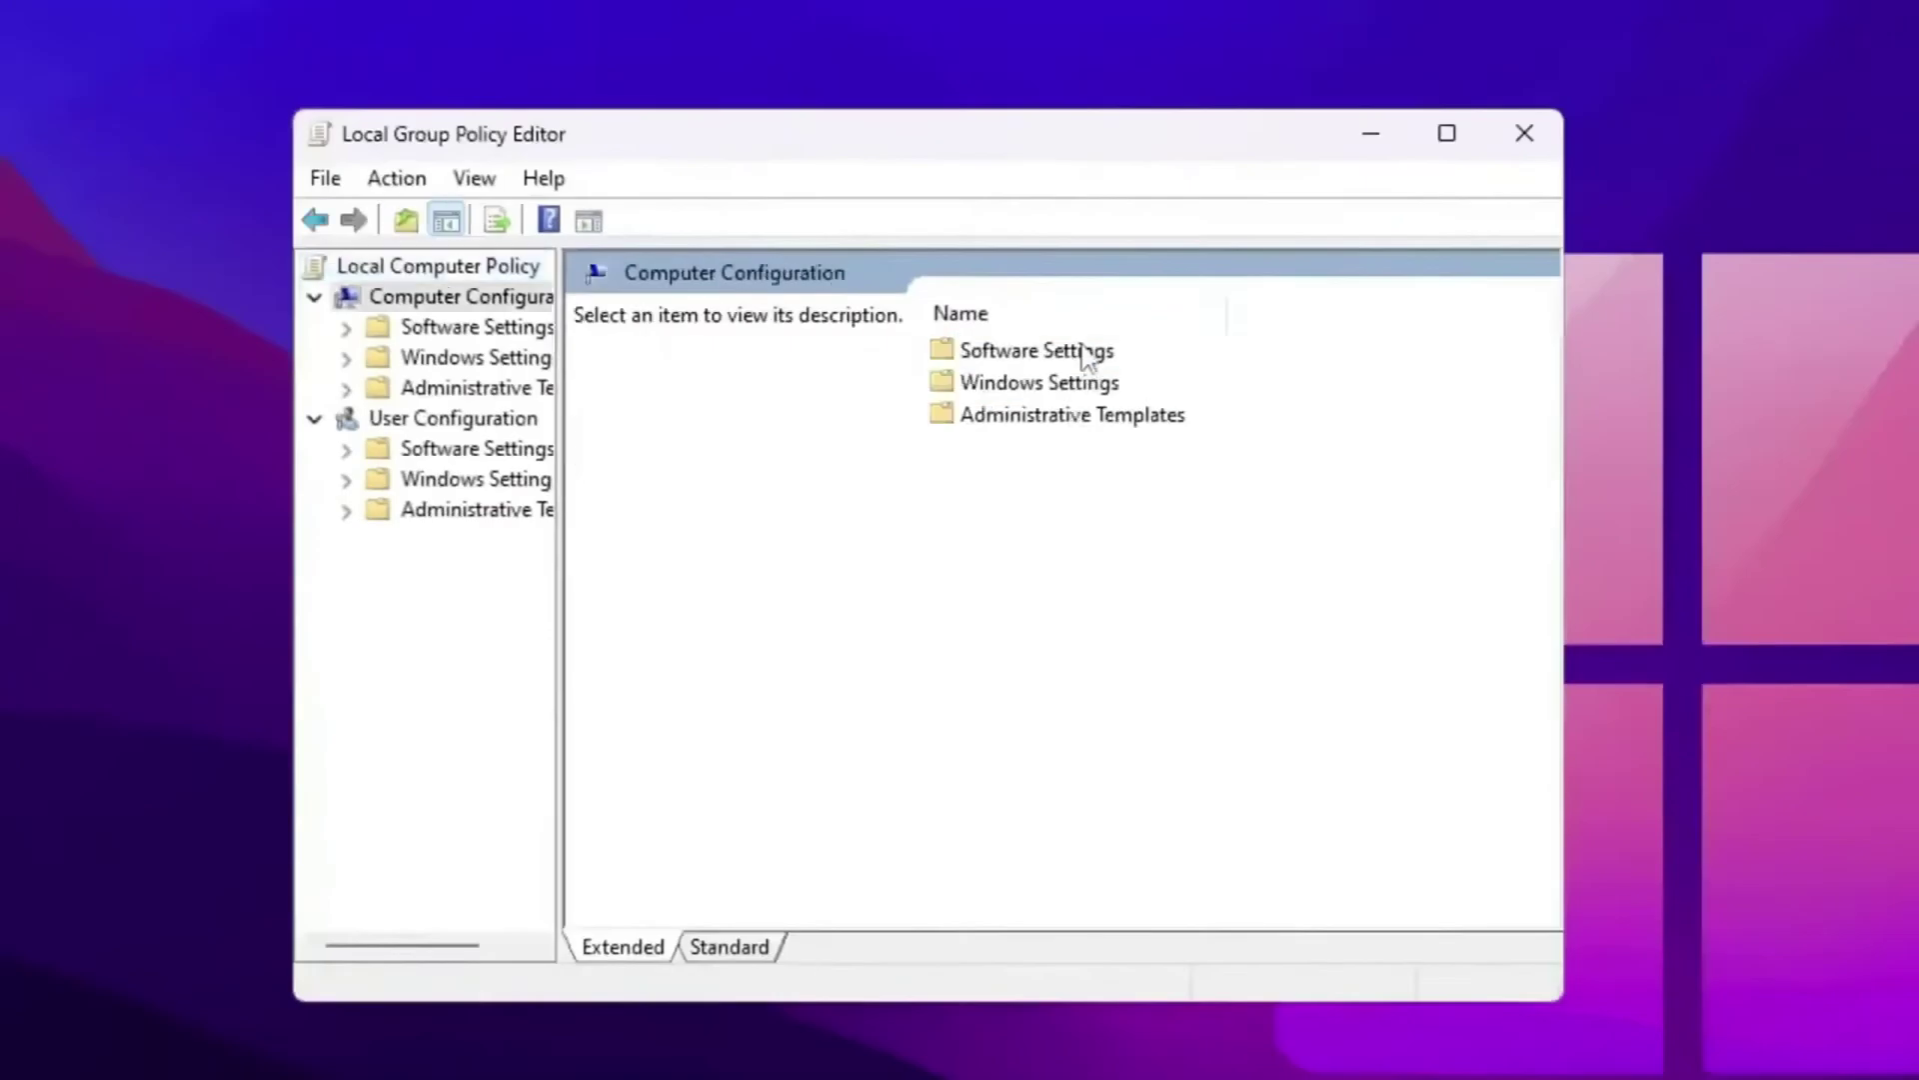
double_click(1034, 418)
double_click(1034, 574)
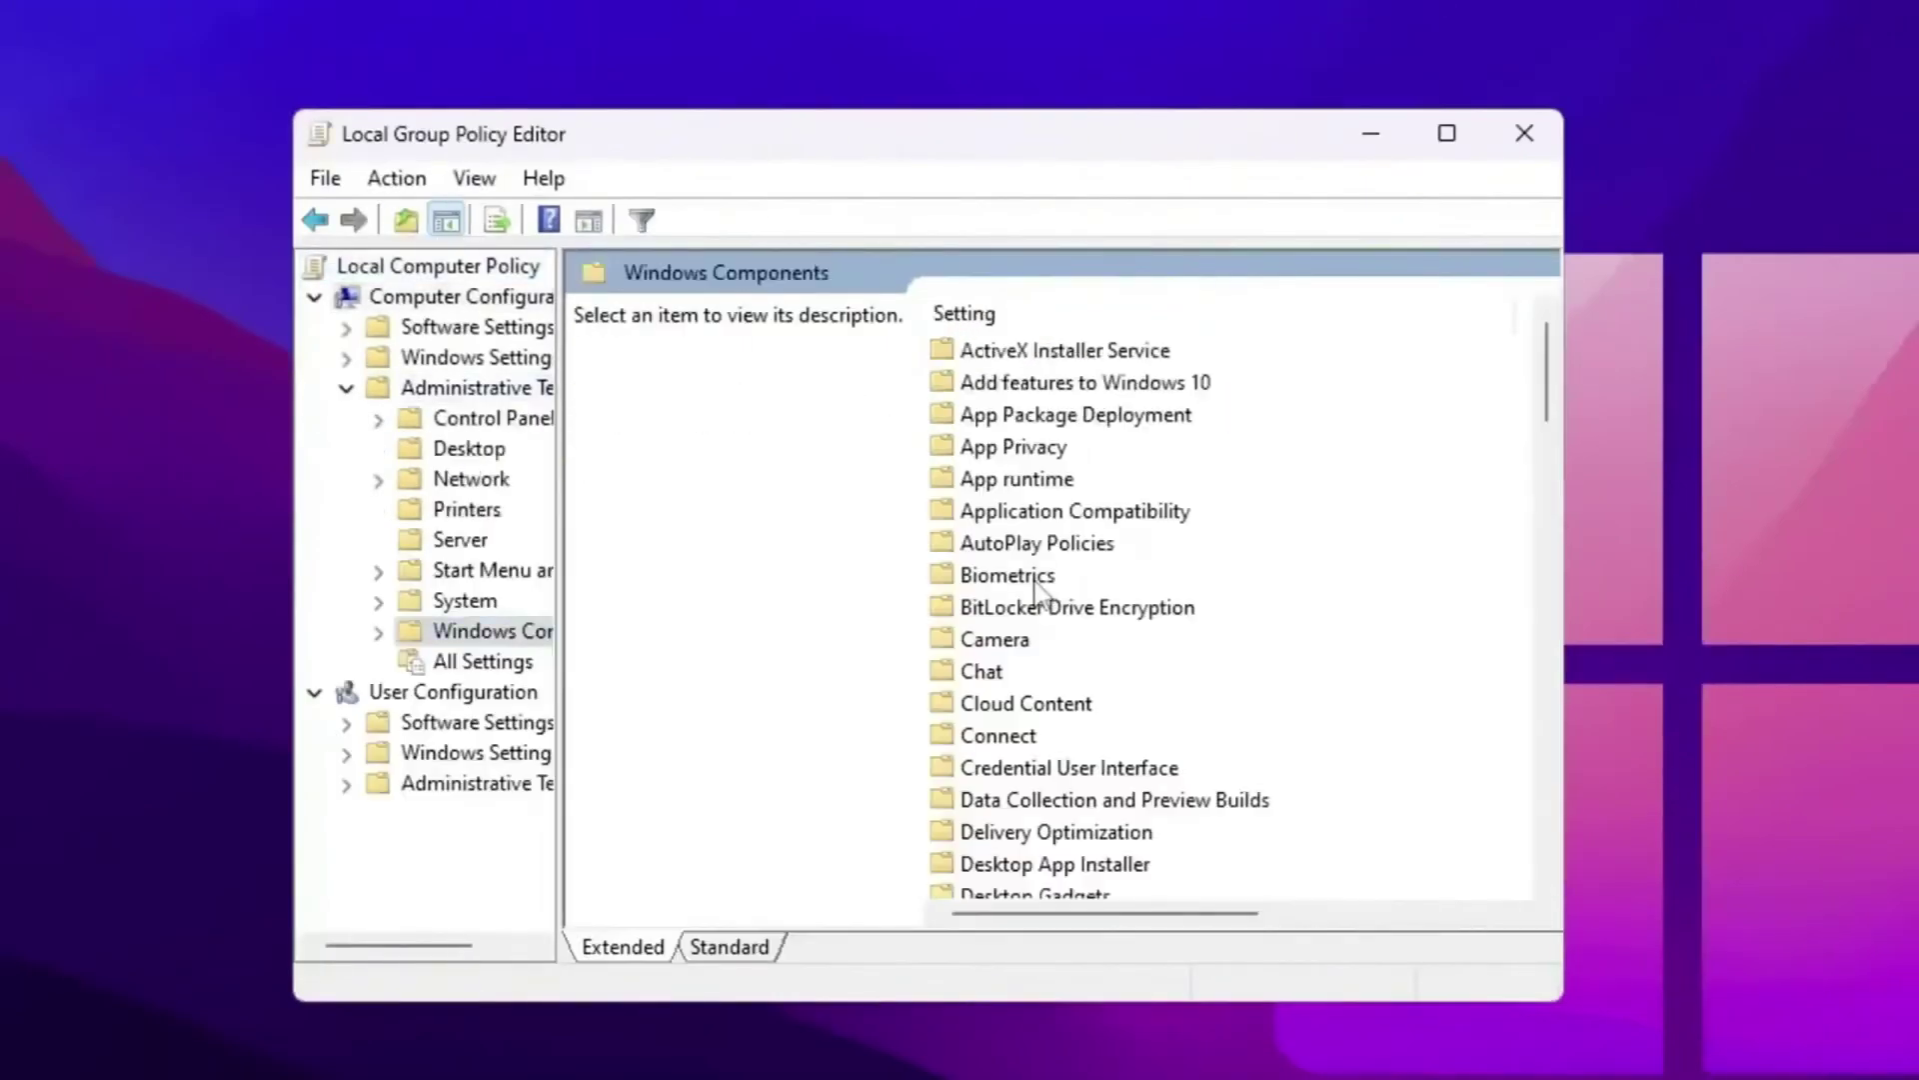
double_click(1027, 449)
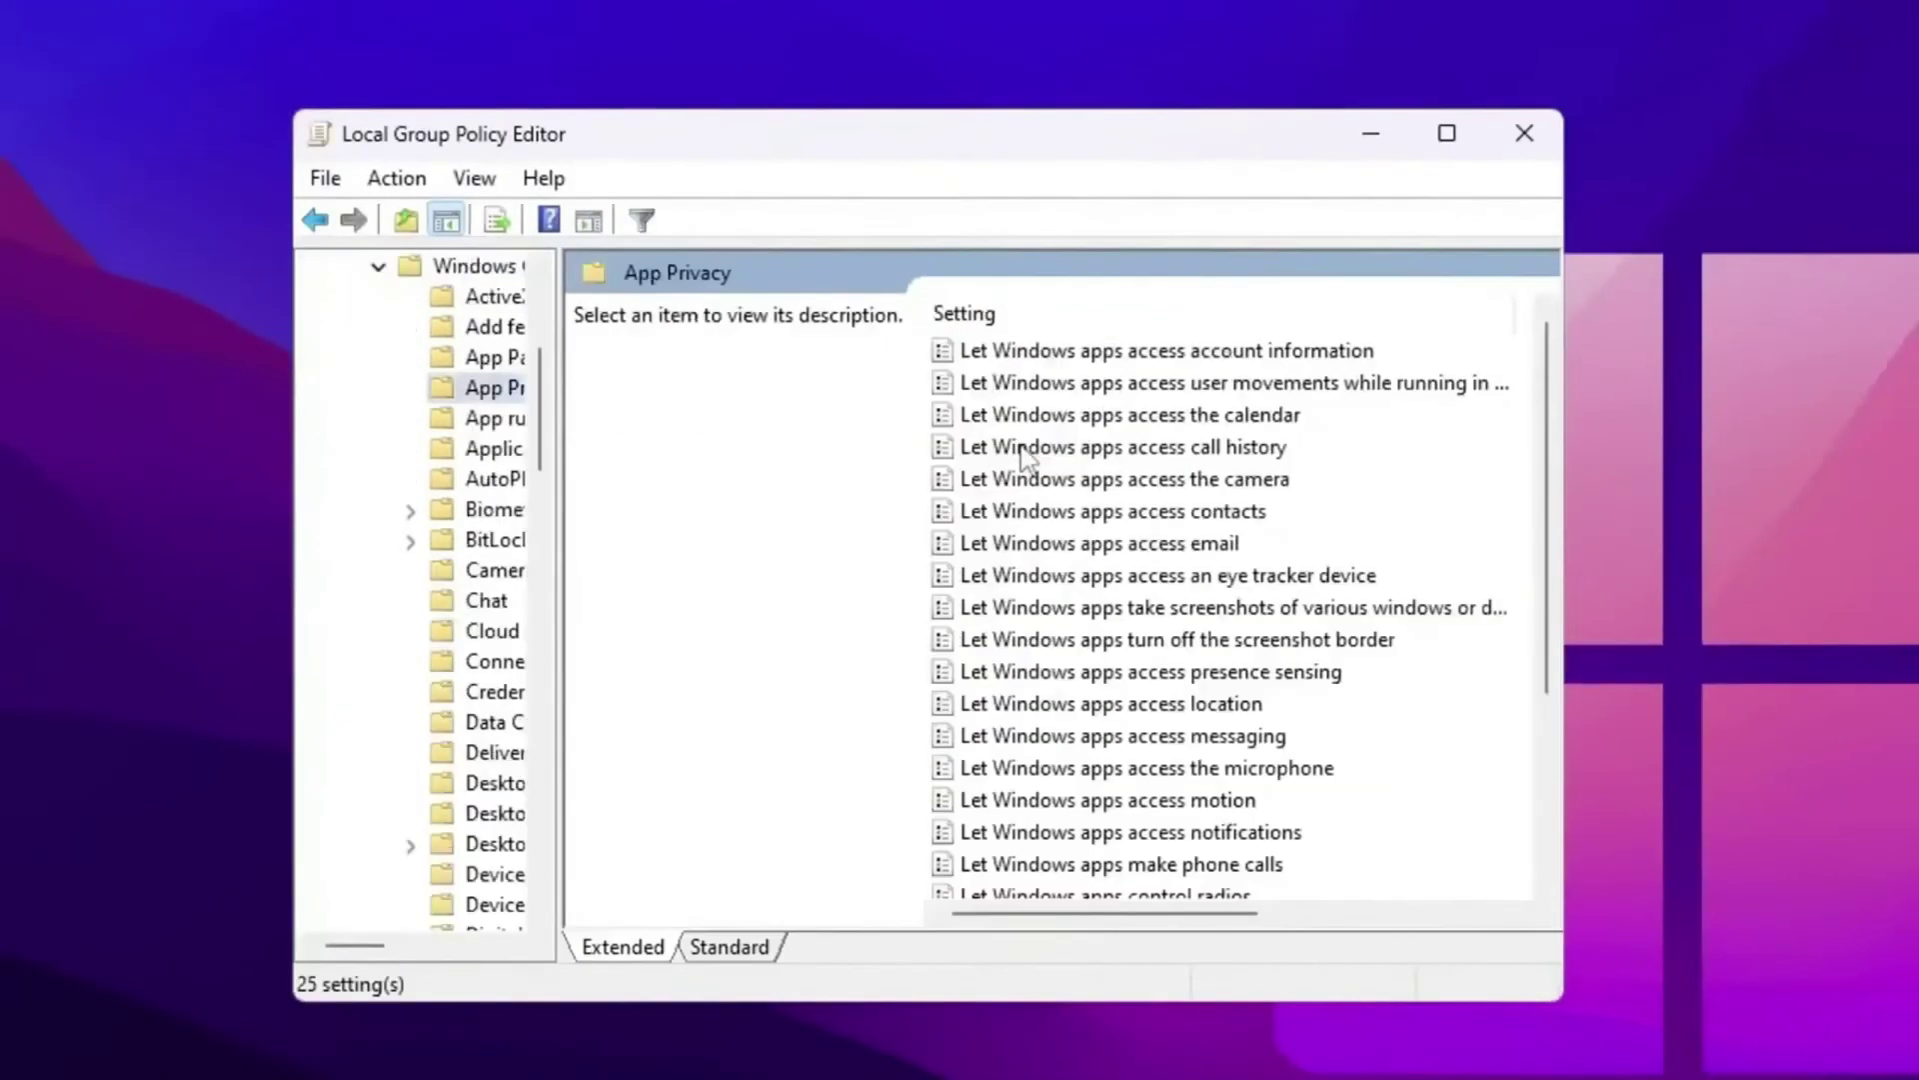
scroll(1035, 470, "down", 3)
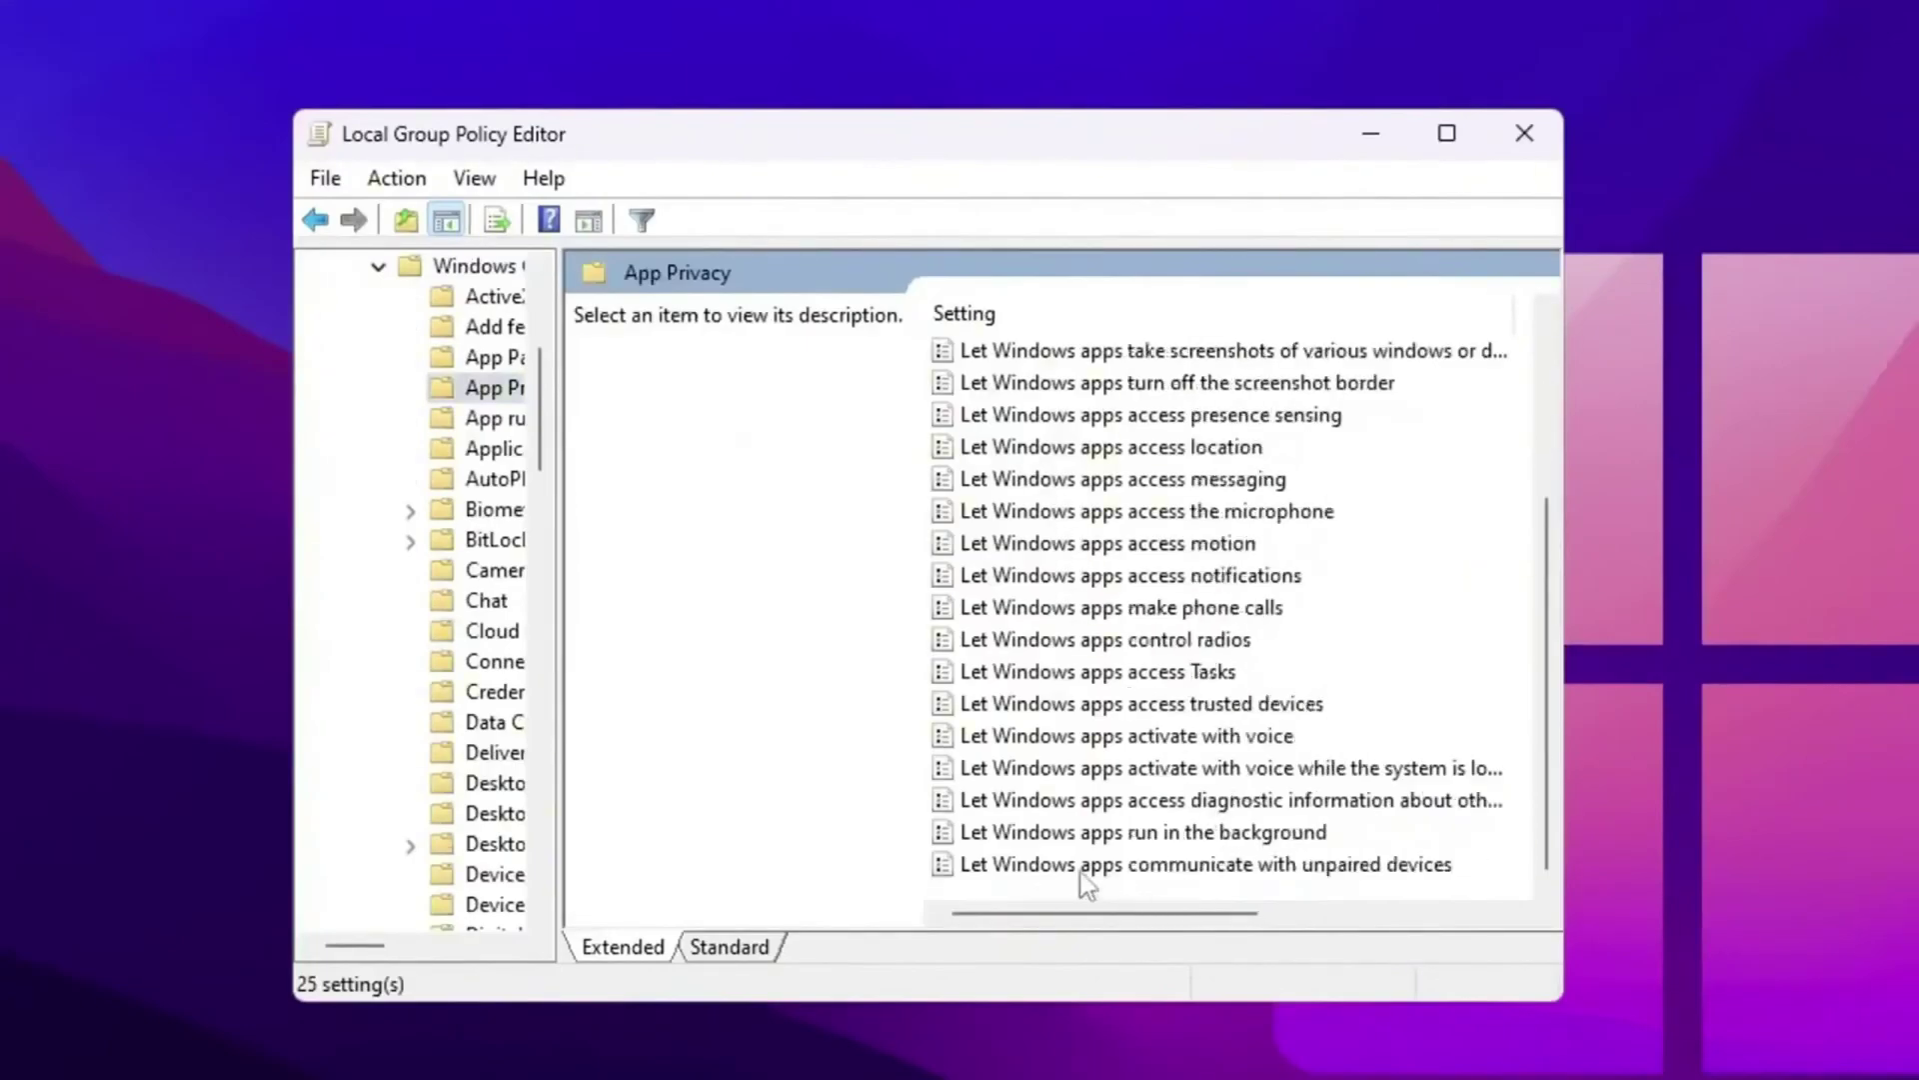
double_click(1036, 834)
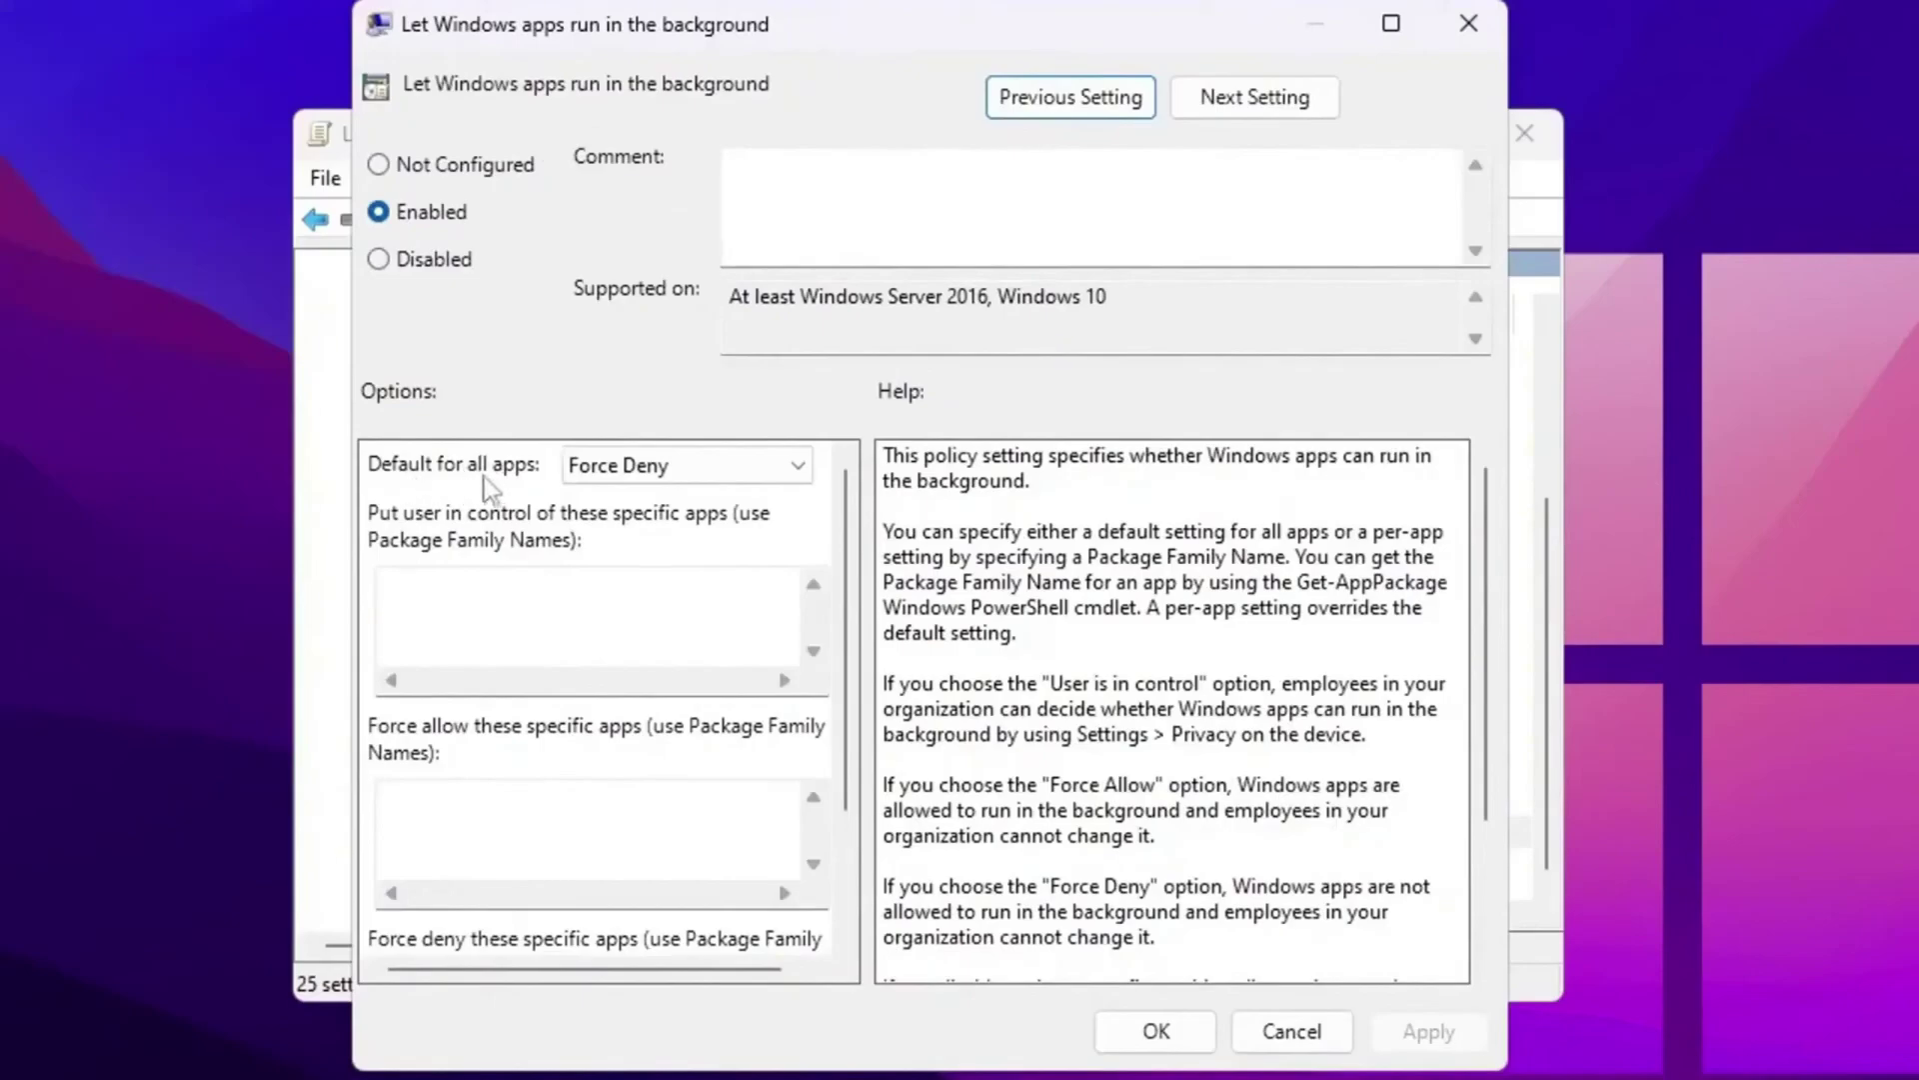
Set 'Default for all apps' to Force Deny and apply the policy.
left_click(620, 467)
left_click(622, 549)
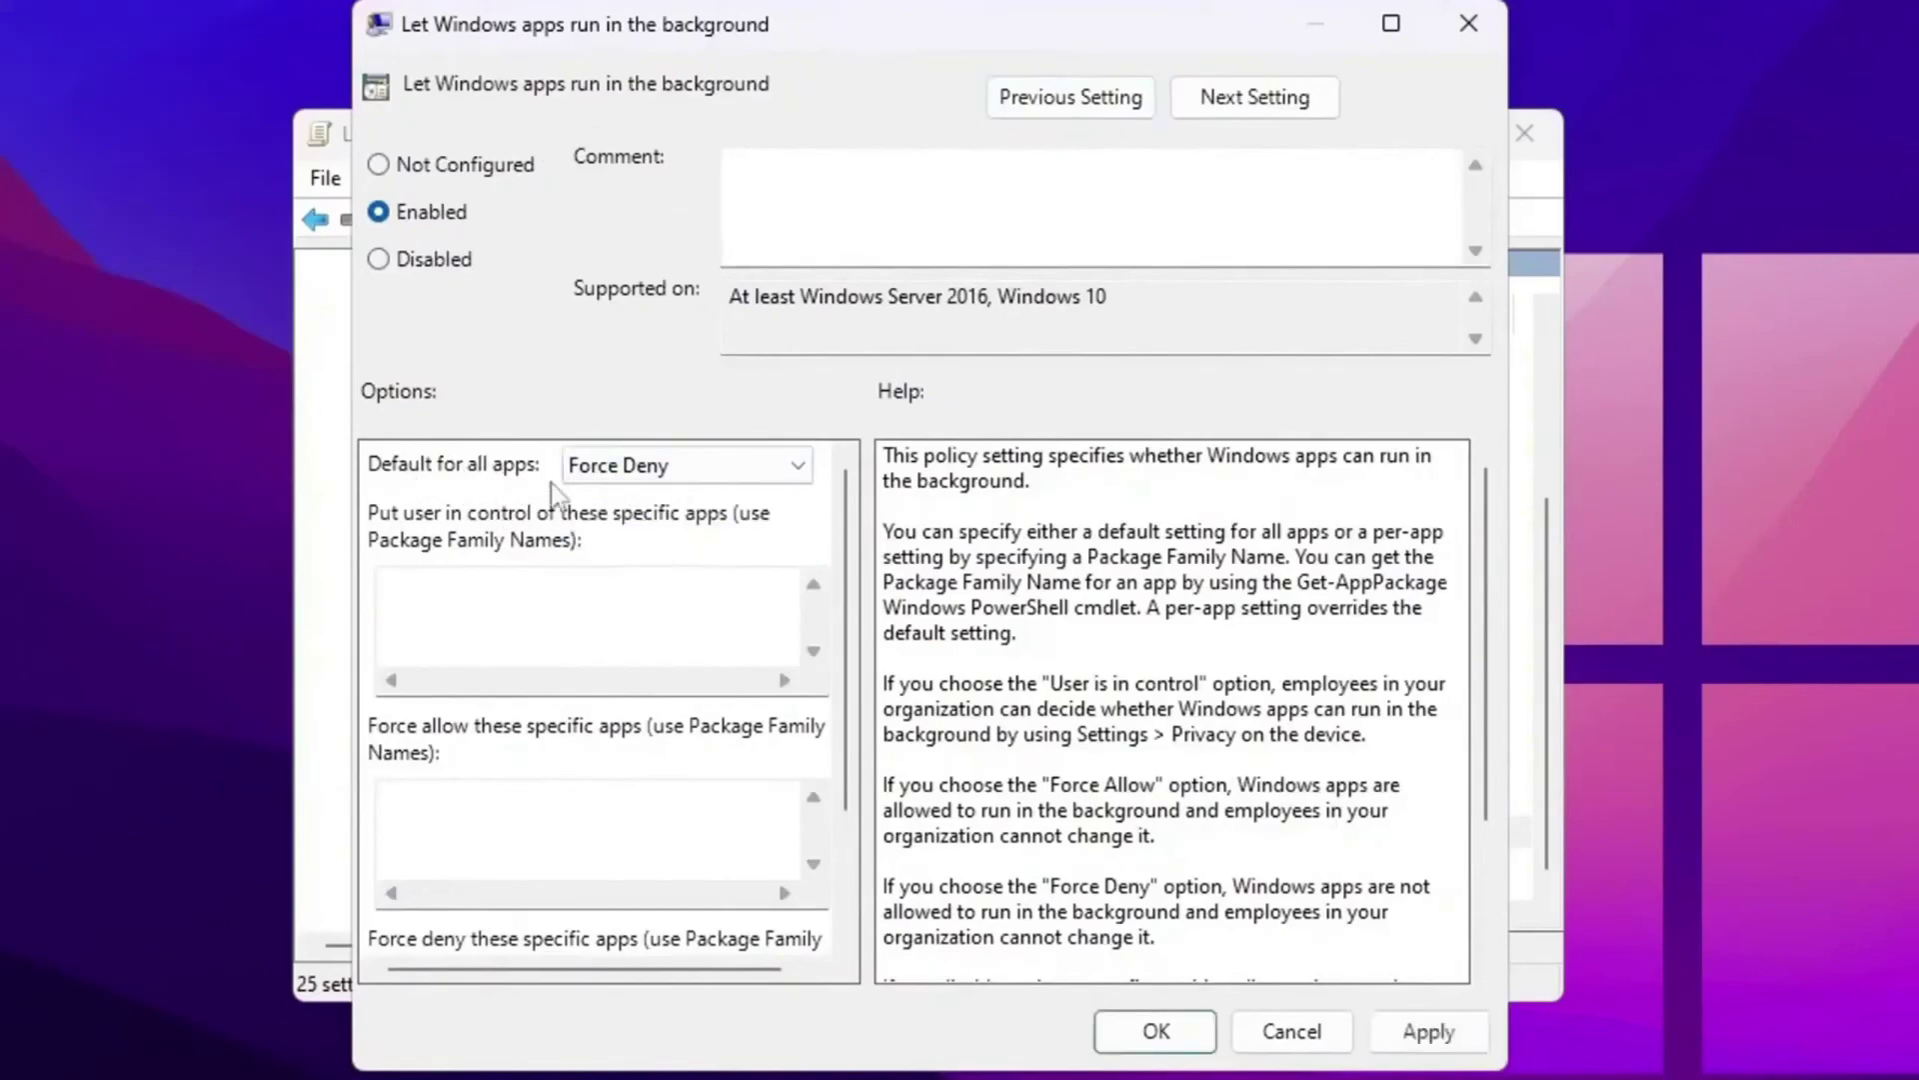
left_click(1429, 1030)
left_click(1174, 1039)
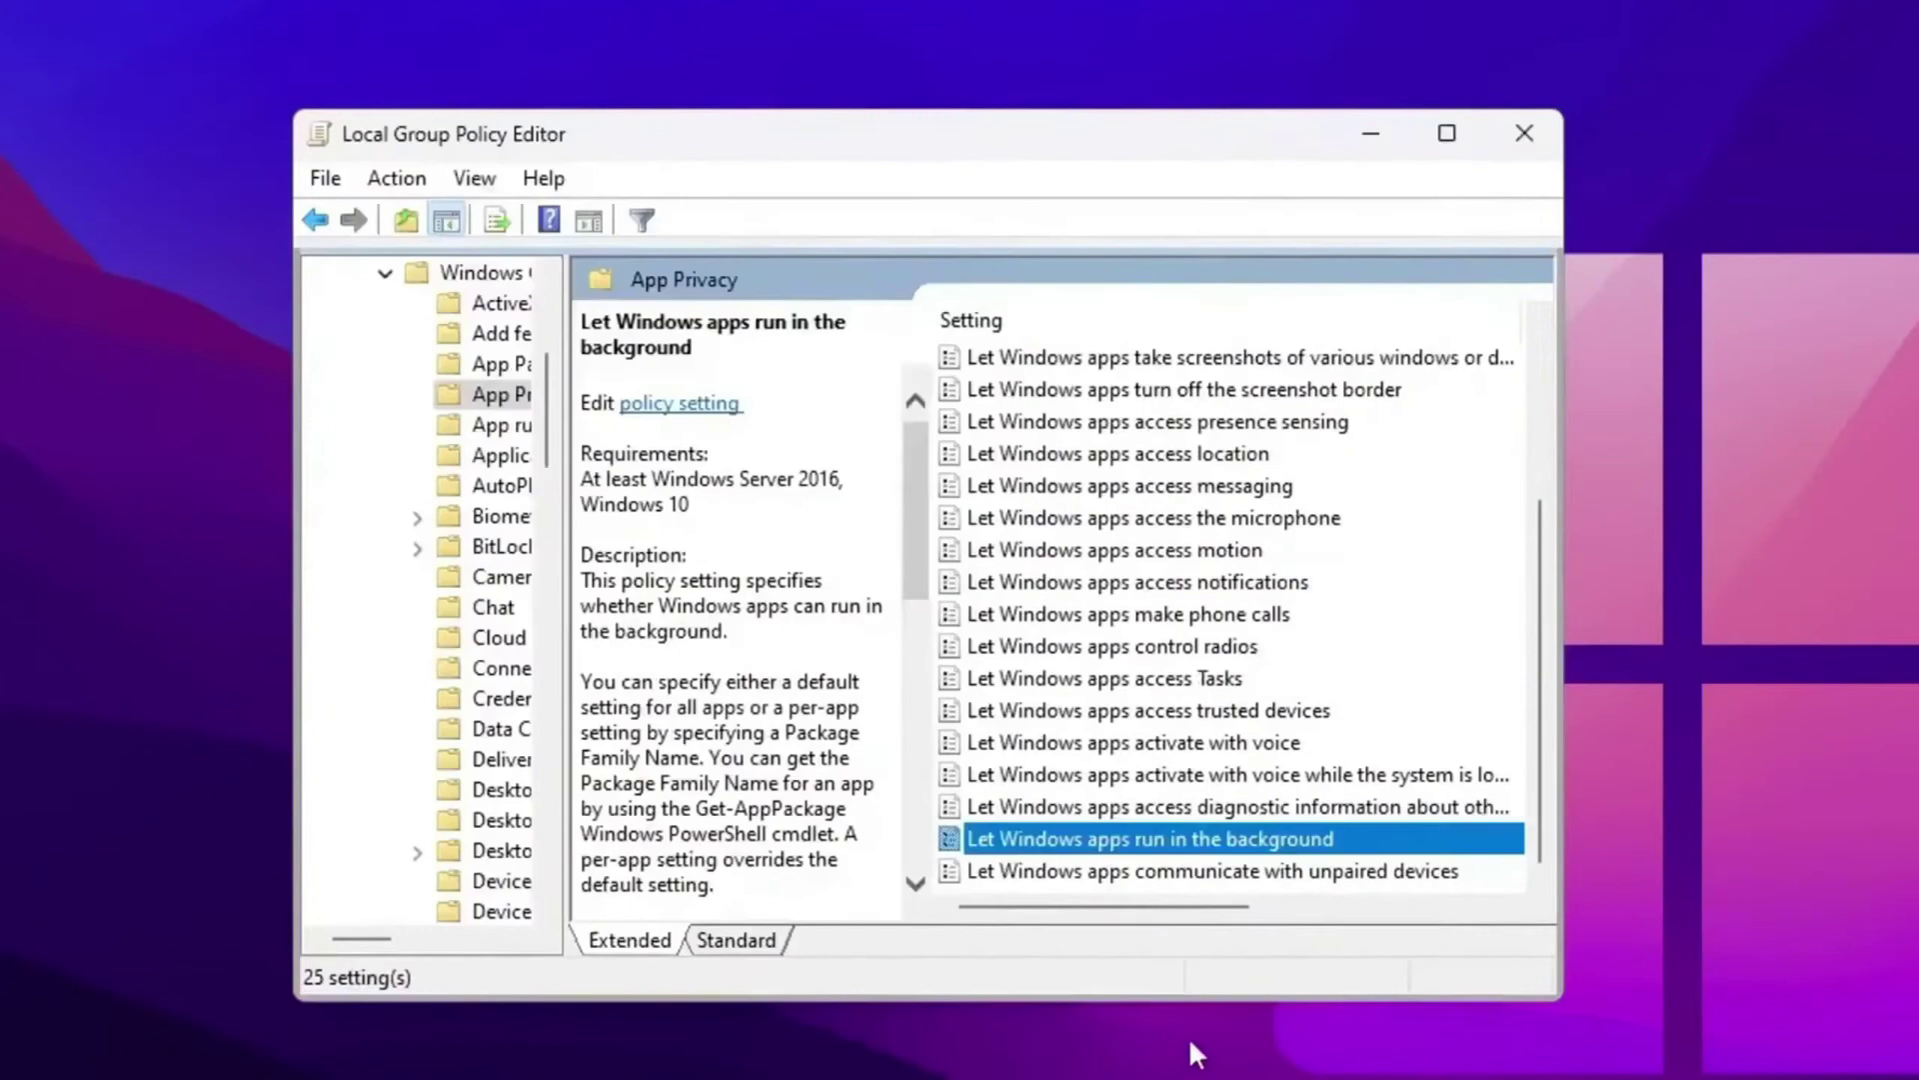